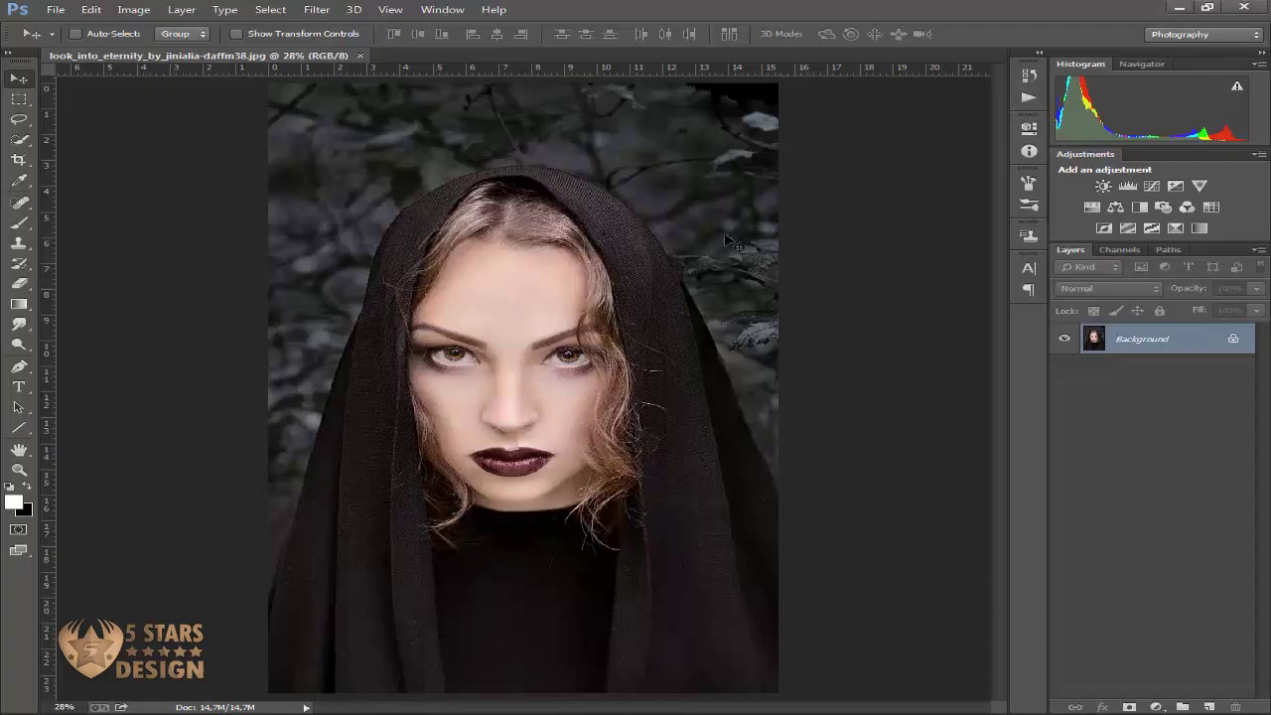
Step: Extend the canvas leftward with the Crop tool to add transparent space beside the photo
click(18, 160)
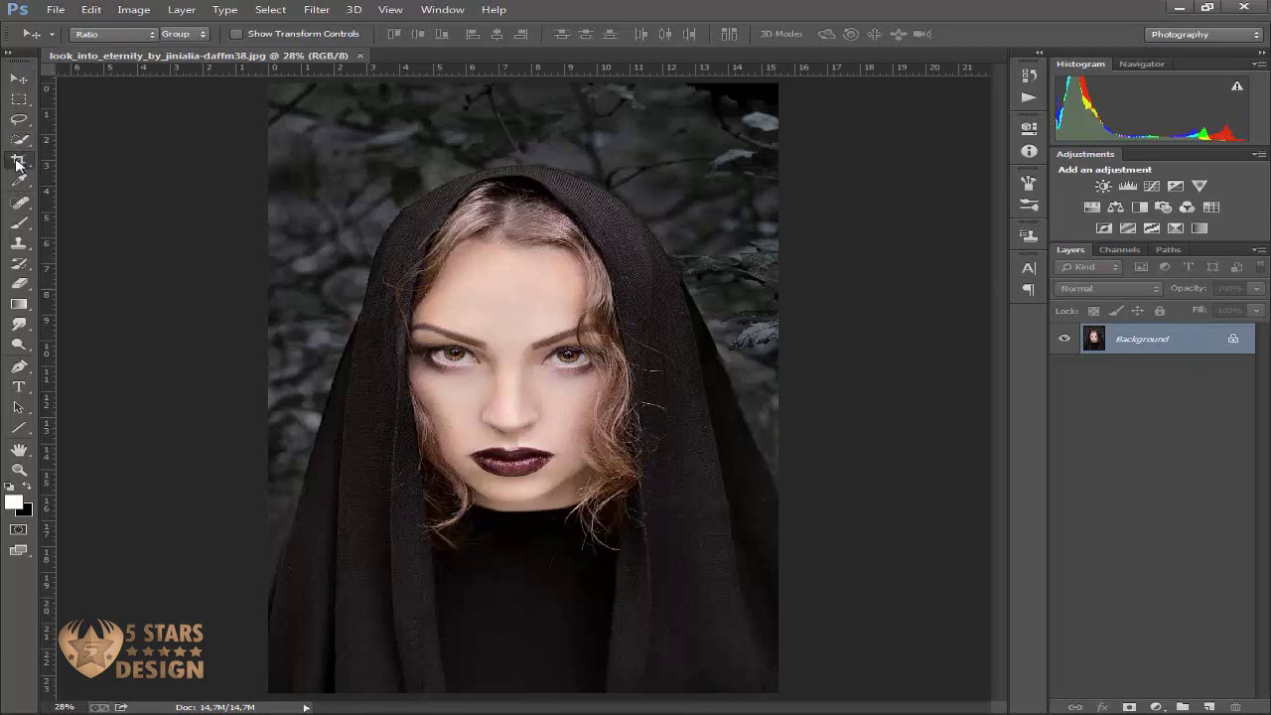
drag(268, 388, 52, 388)
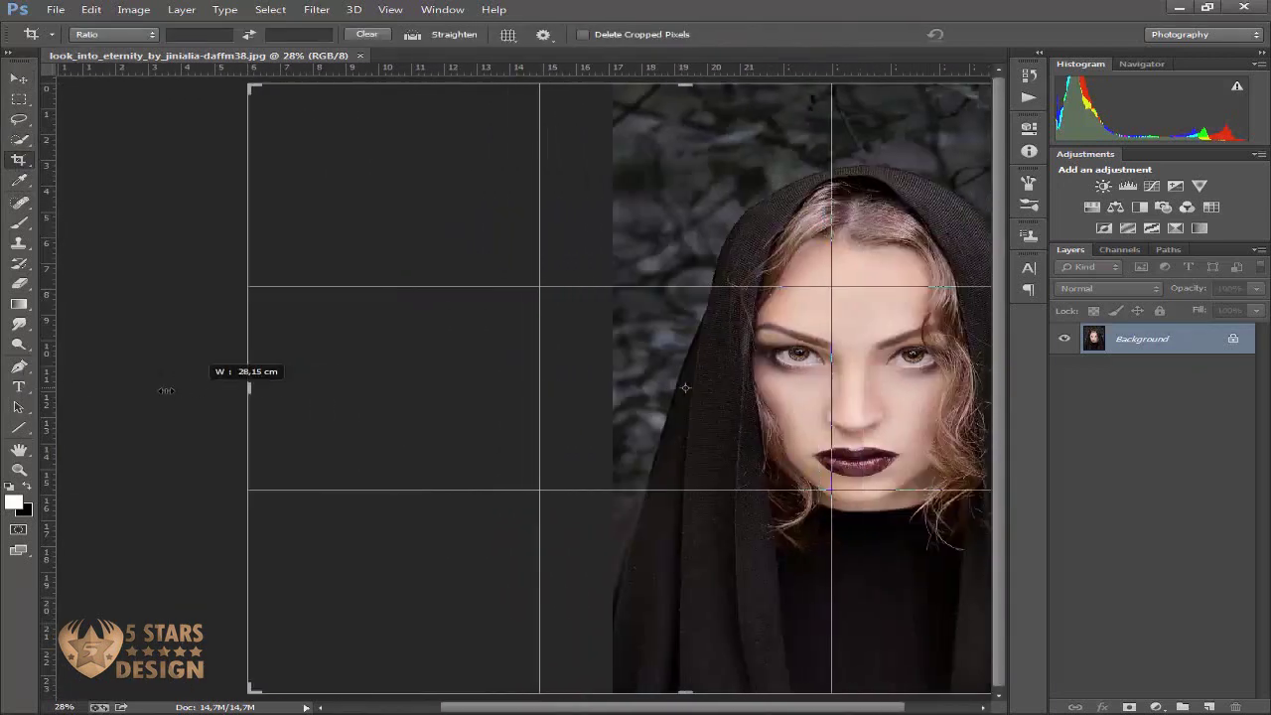
drag(52, 372, 159, 373)
key(Return)
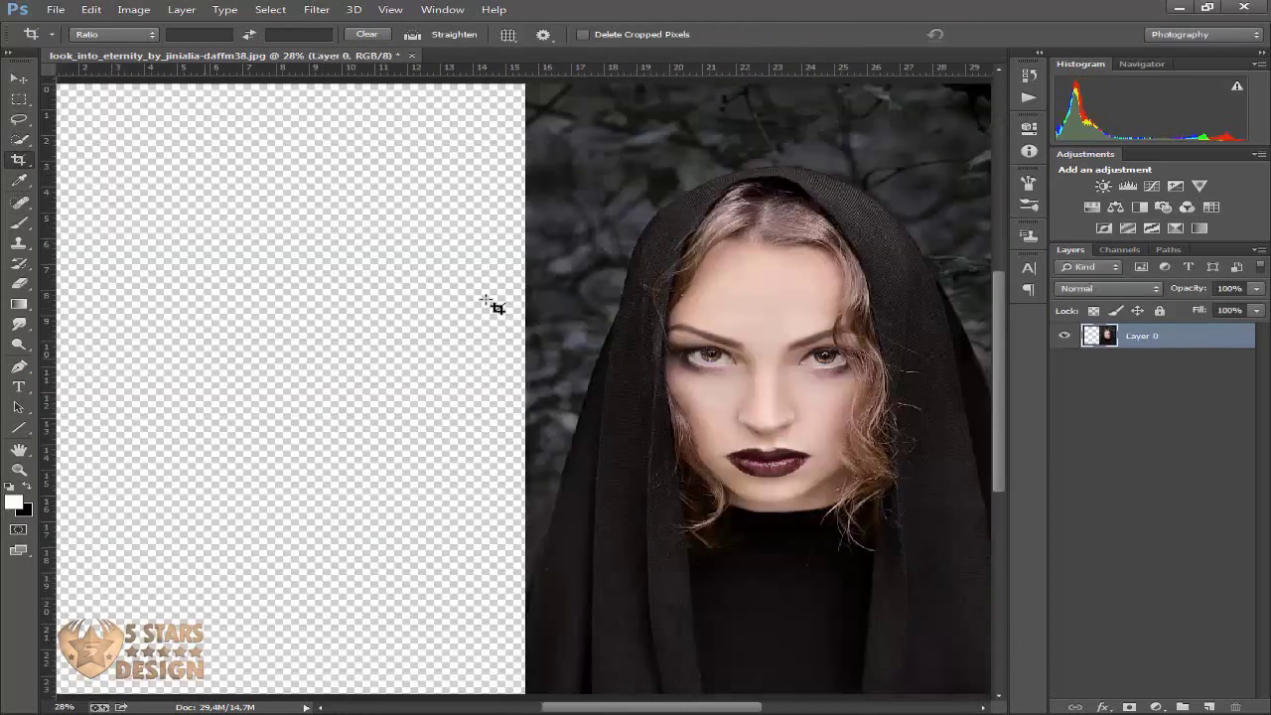
key(ctrl+0)
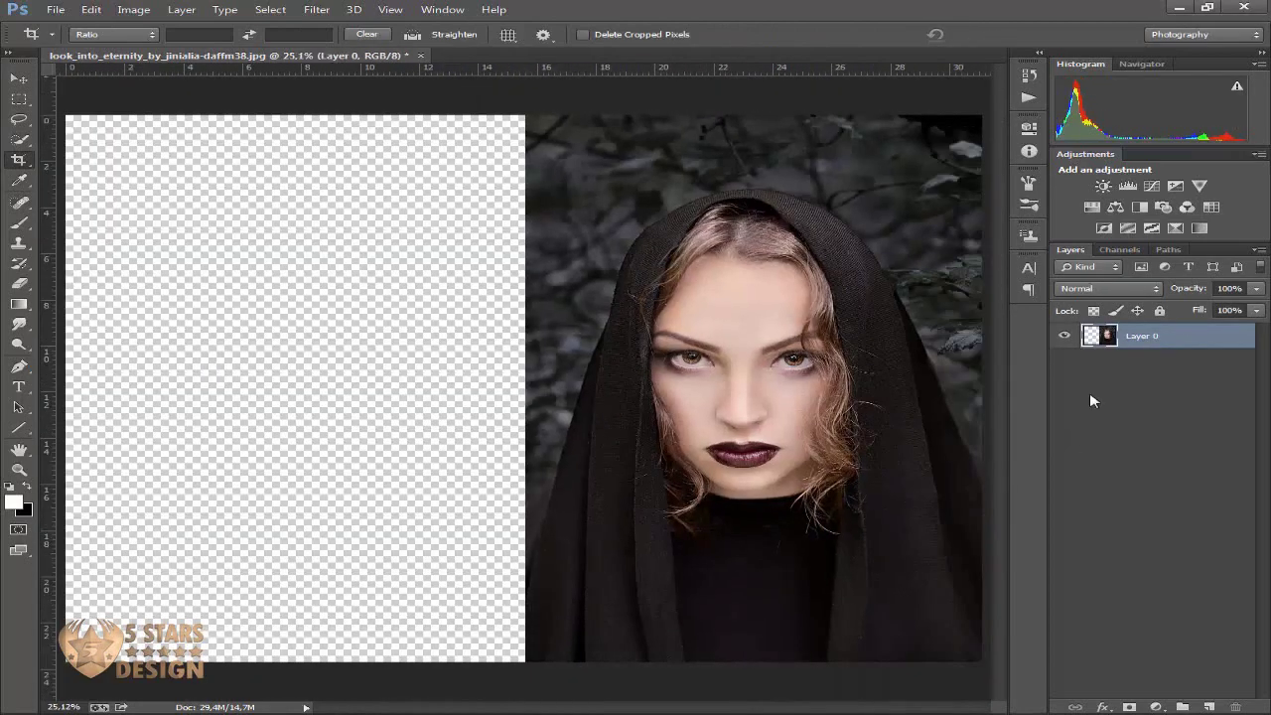
Step: Centre the portrait on the widened canvas and duplicate it as Layer 0 copy
key(ctrl+t)
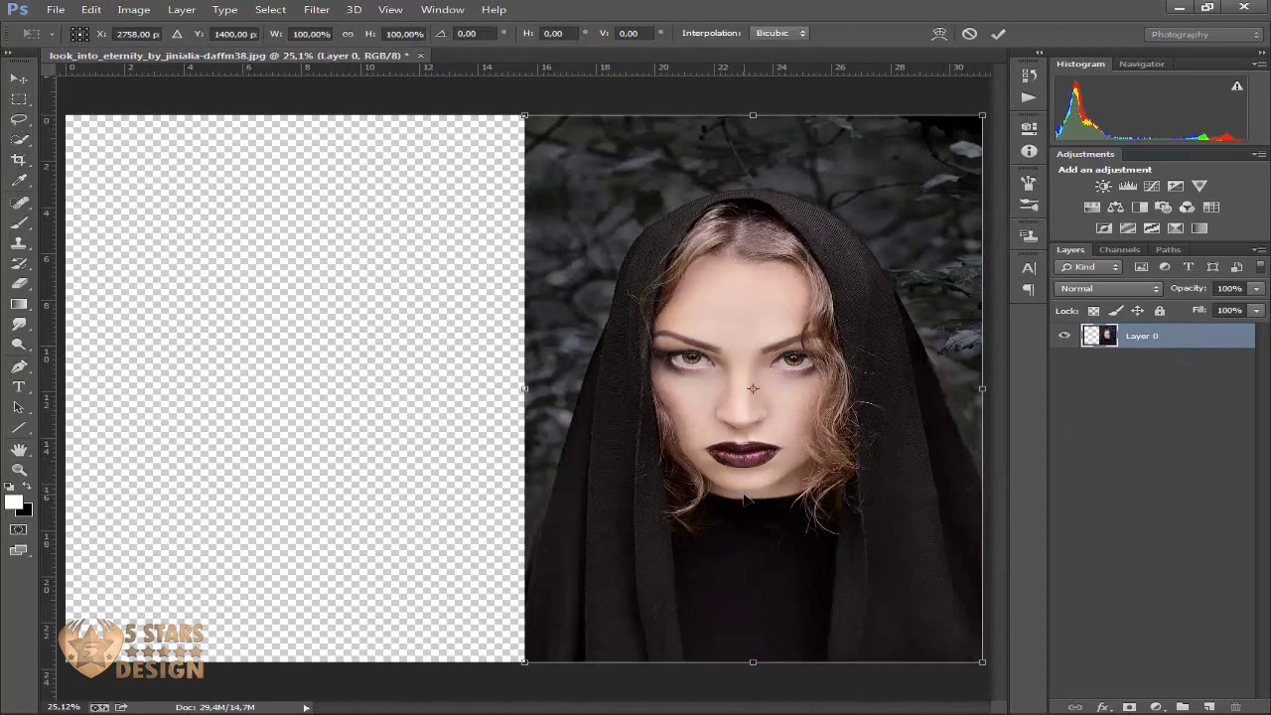
drag(747, 499, 507, 502)
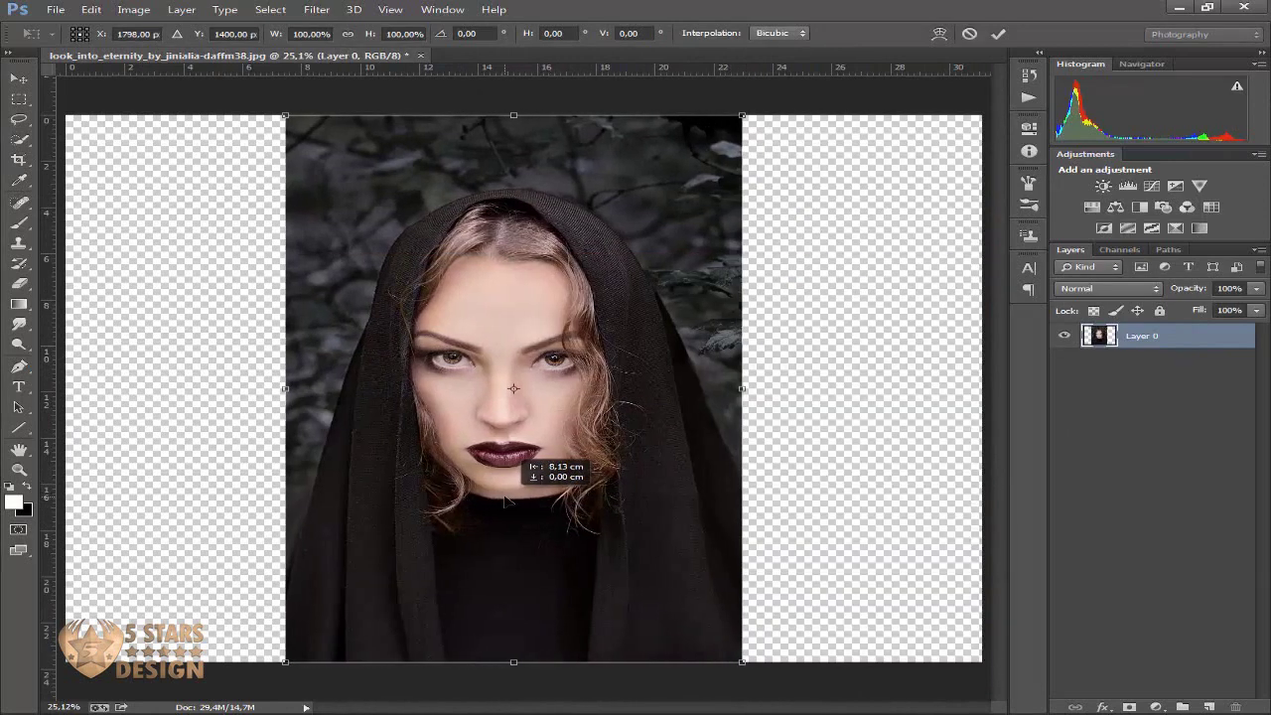
key(Return)
key(c)
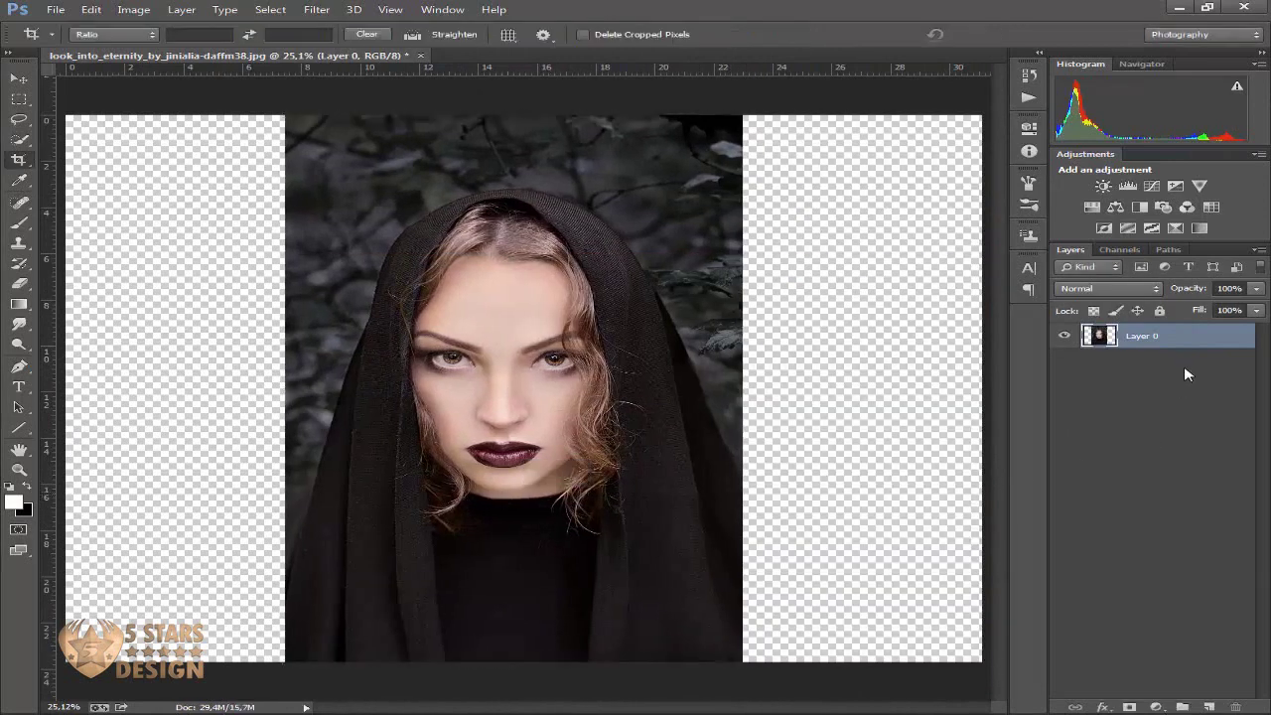
key(ctrl+j)
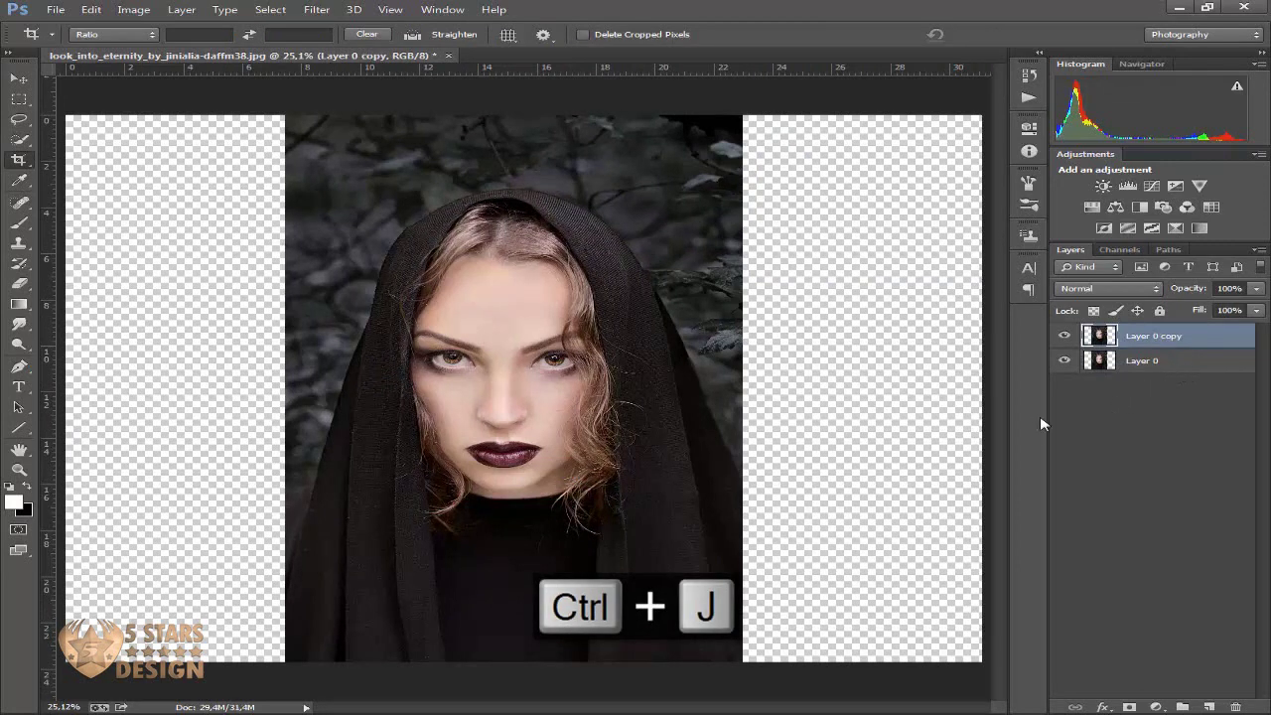
Step: Trace a closed Pen path around the woman's hood down to the image bottom
key(p)
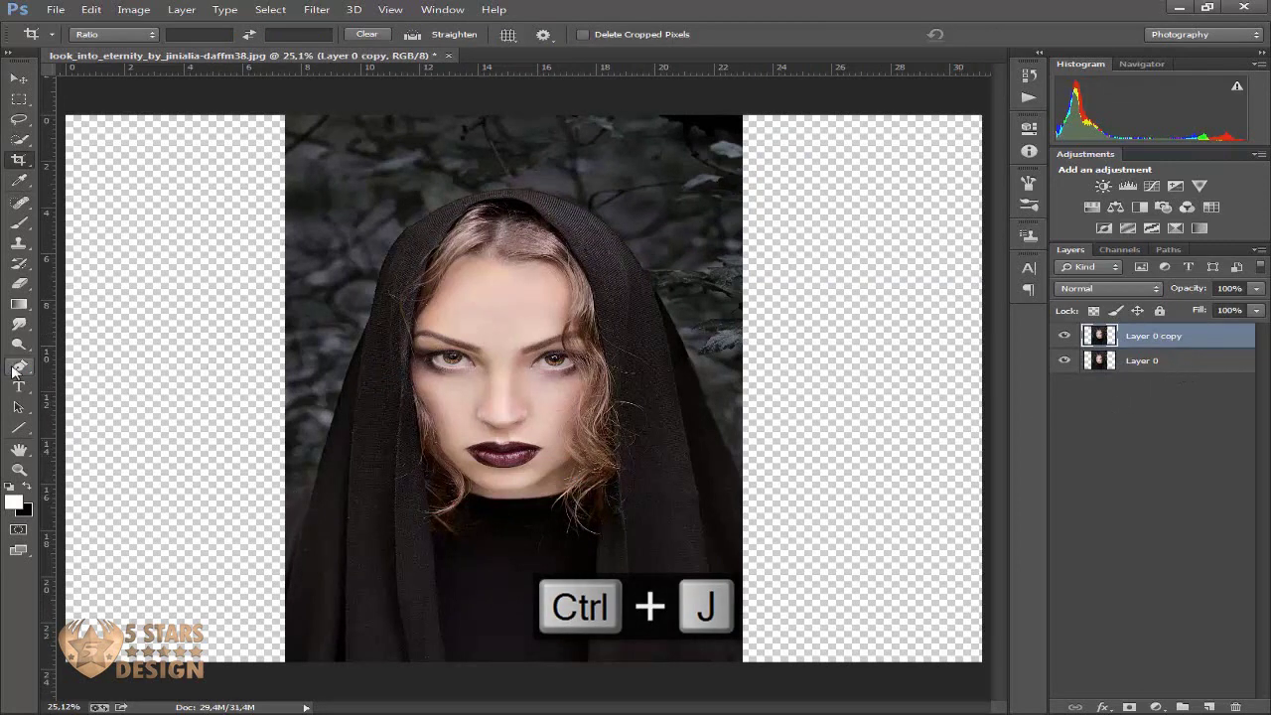
click(289, 572)
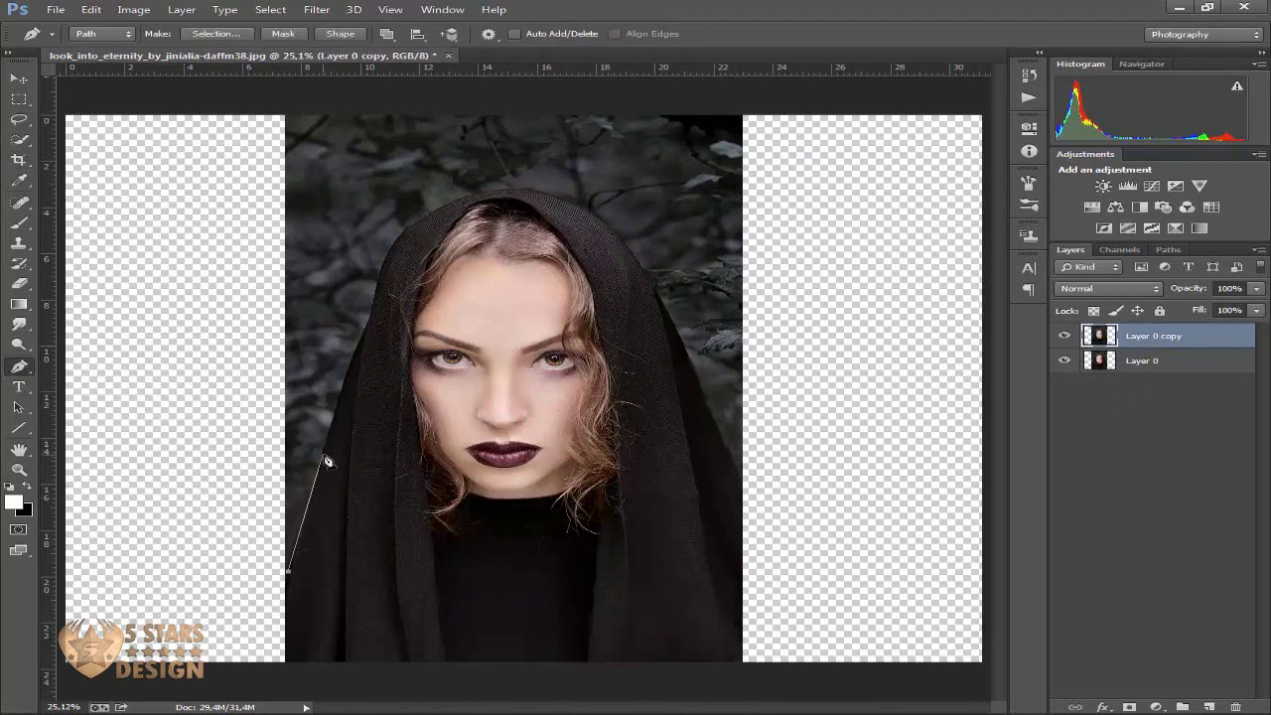
drag(323, 451, 334, 435)
drag(361, 355, 367, 341)
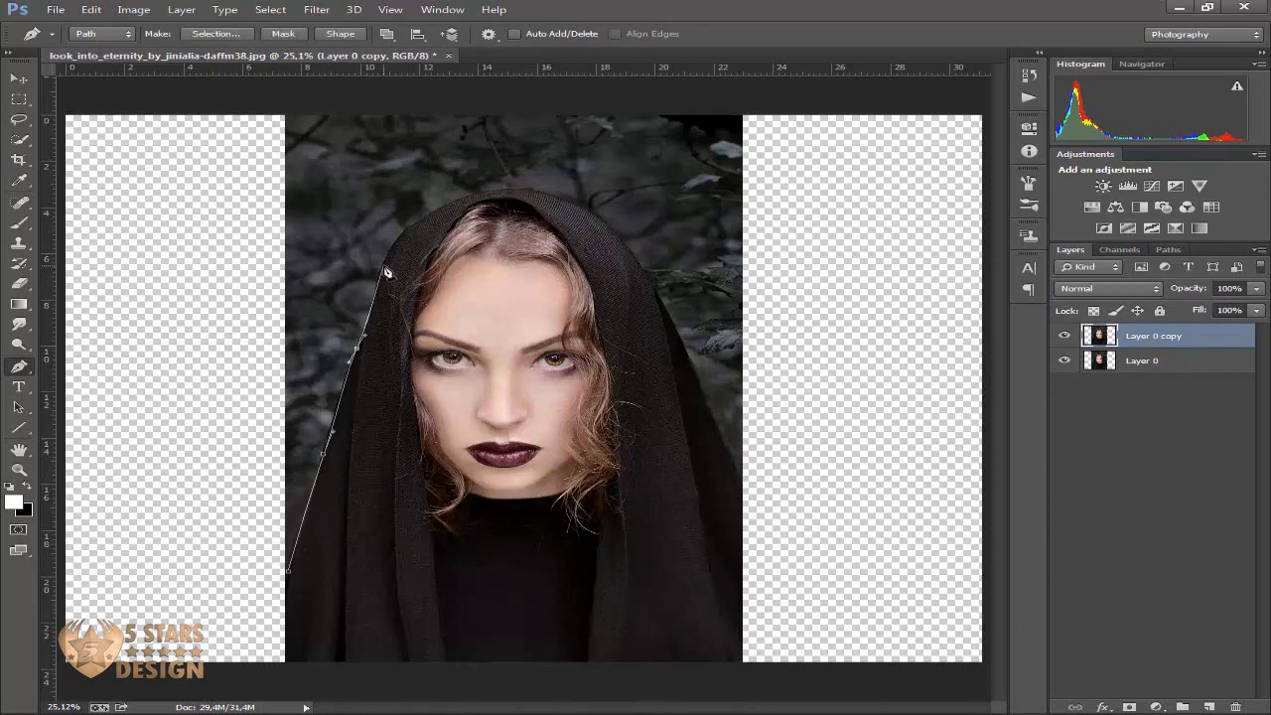
drag(482, 190, 529, 189)
drag(629, 249, 659, 303)
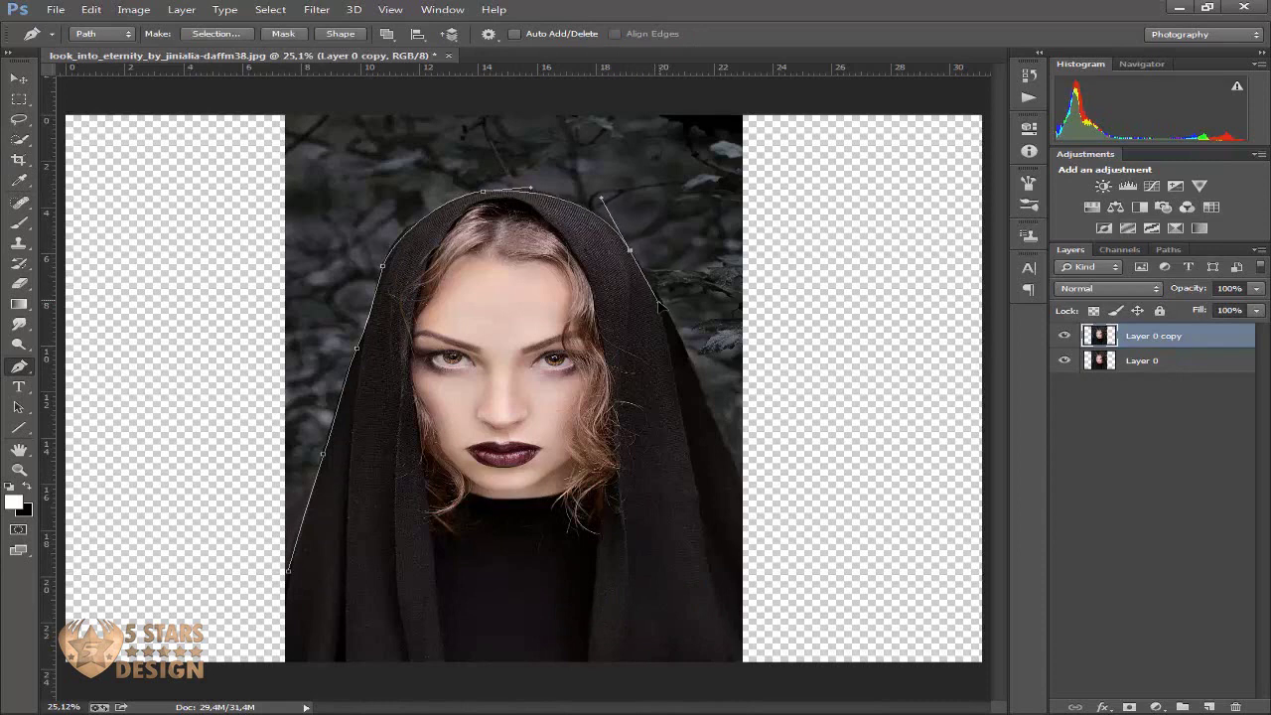
drag(705, 571, 714, 609)
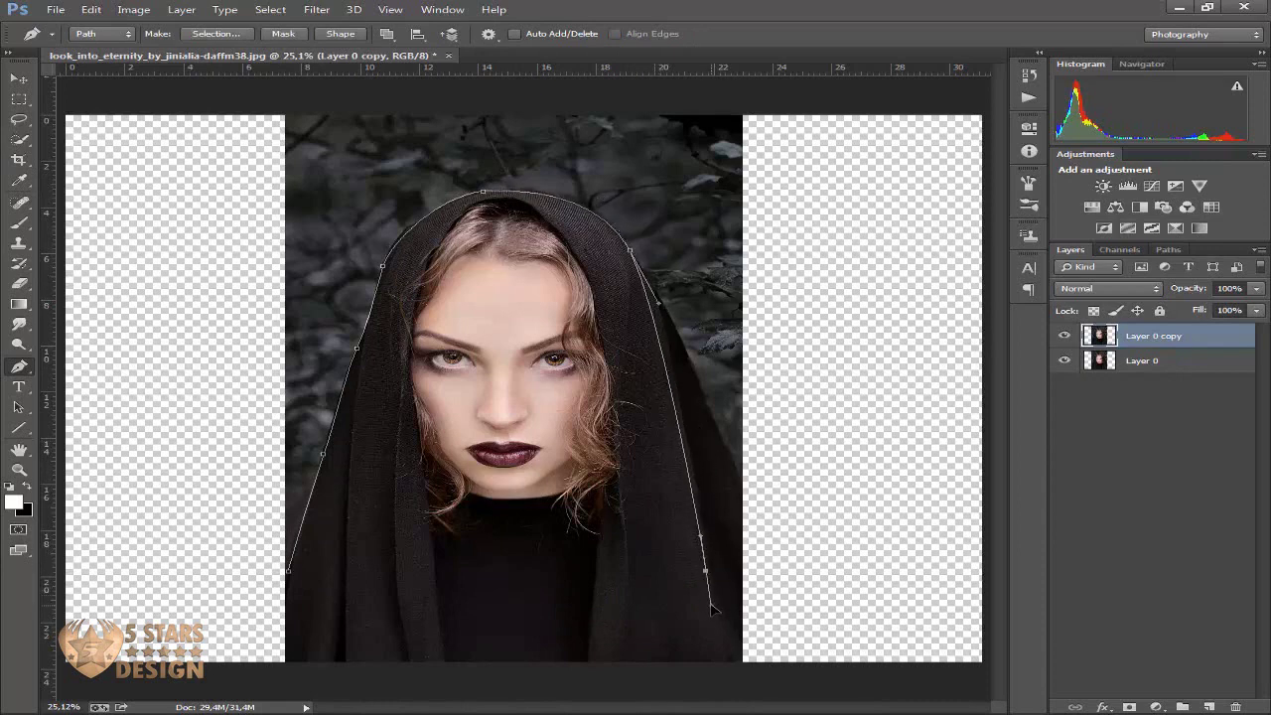
click(722, 666)
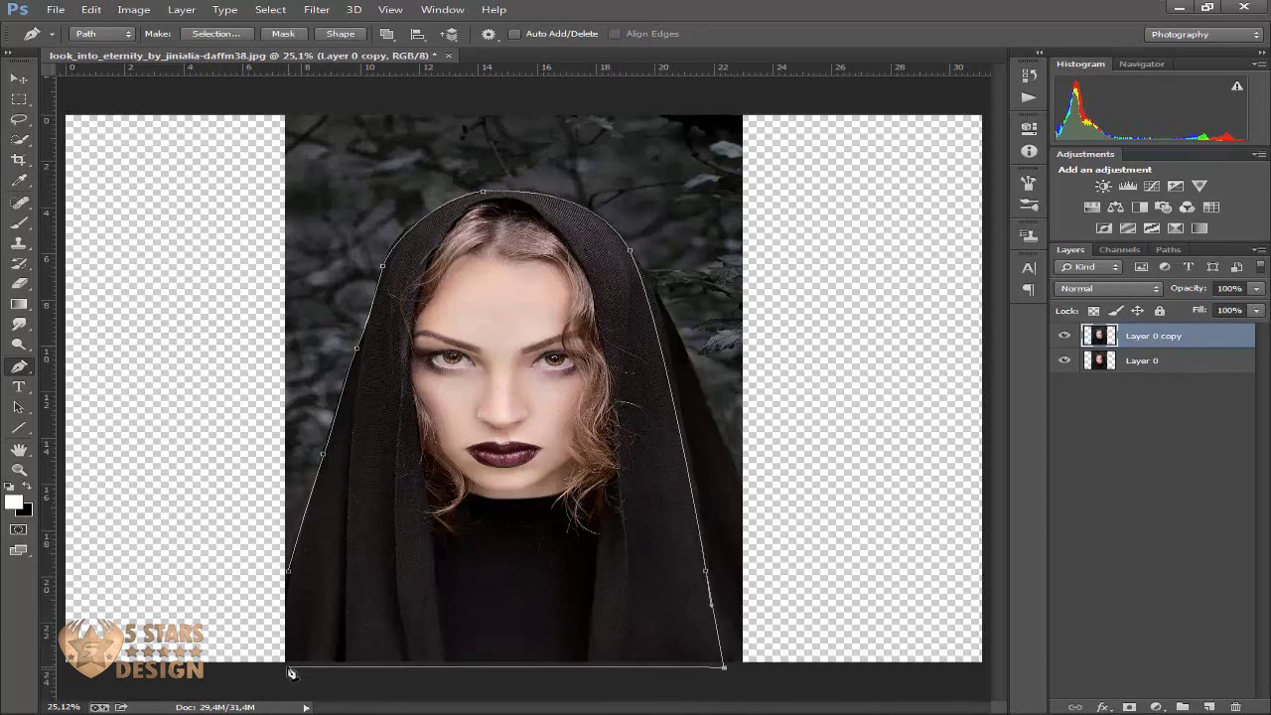
drag(282, 668, 304, 602)
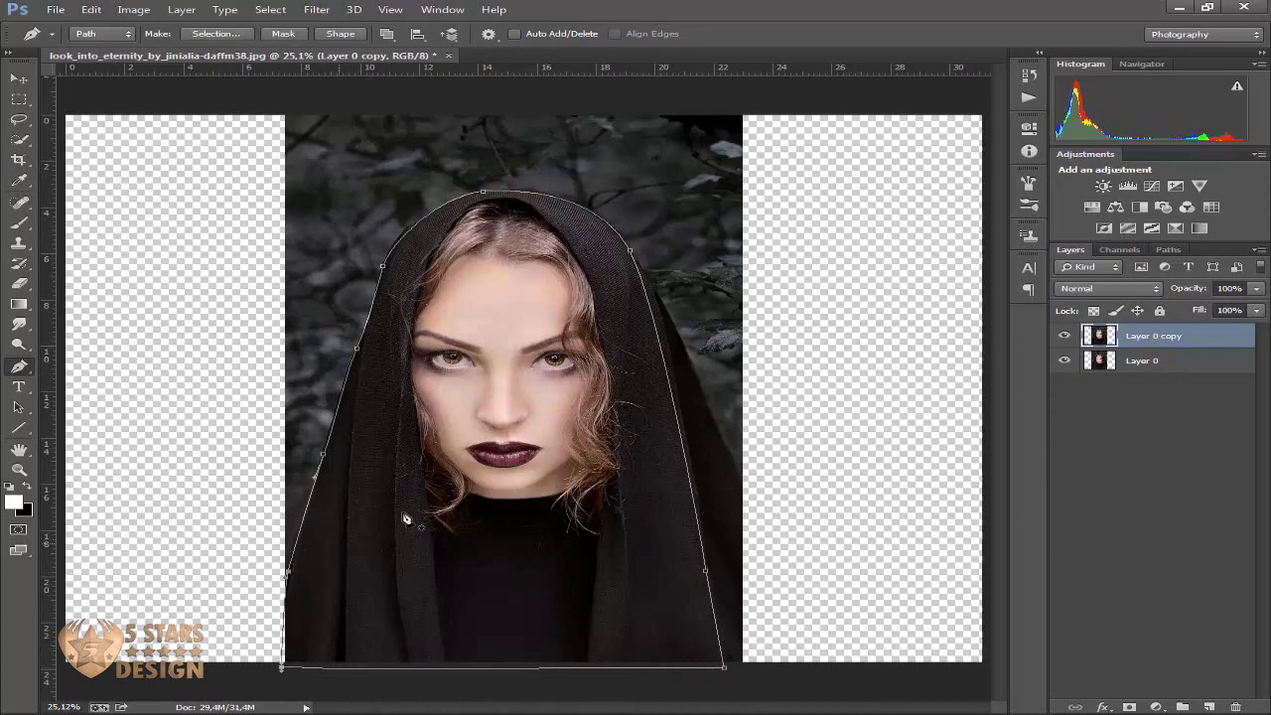
Step: Turn the path into a selection, invert it, and delete the dark background
right_click(482, 277)
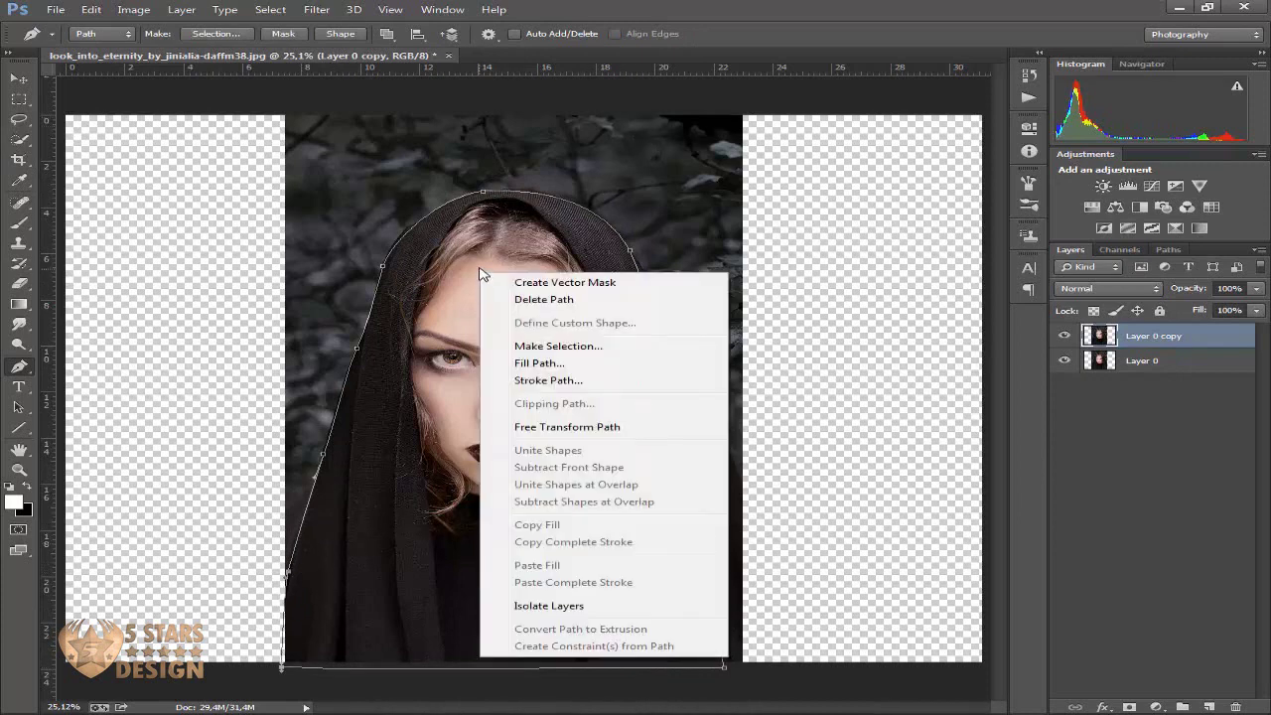
click(520, 347)
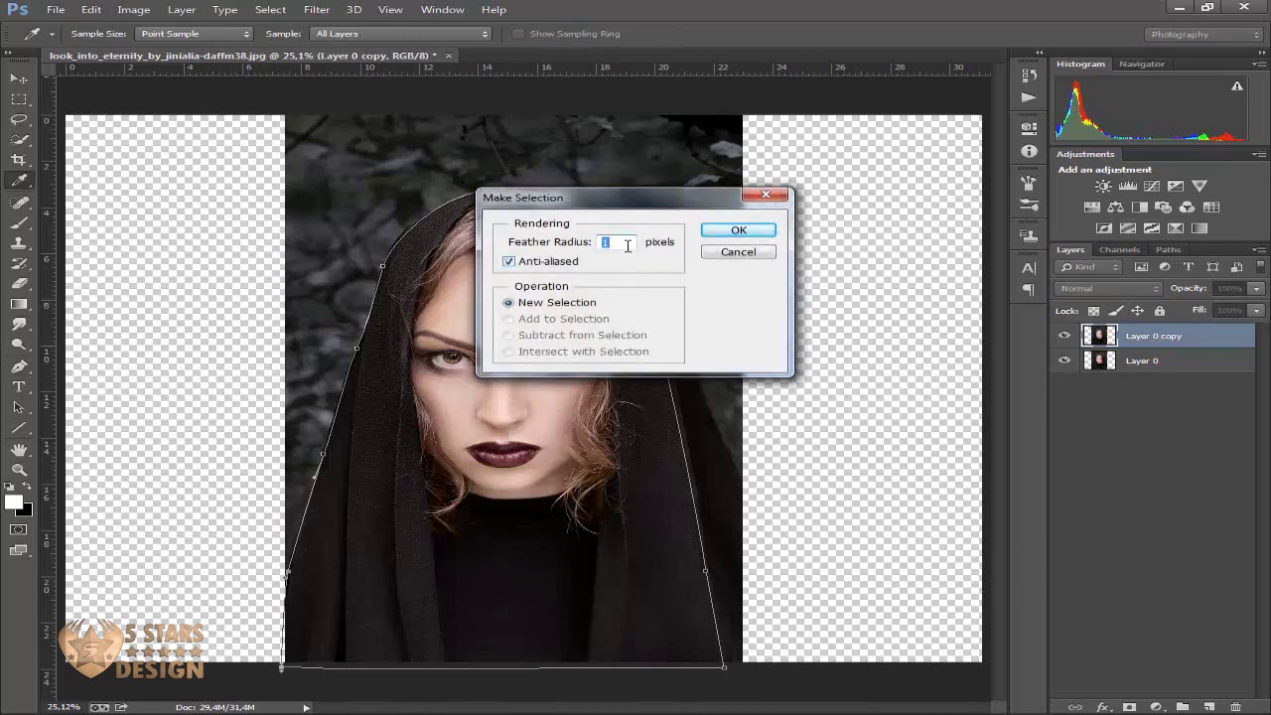
click(706, 234)
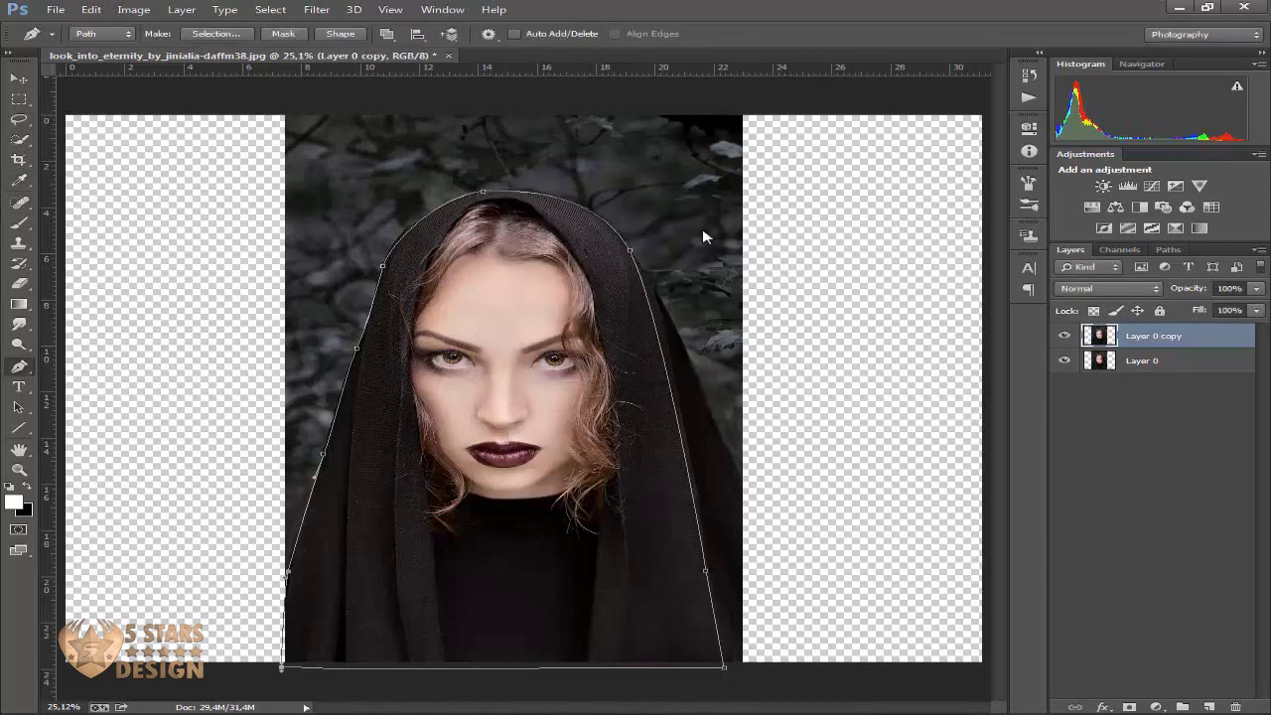
click(270, 10)
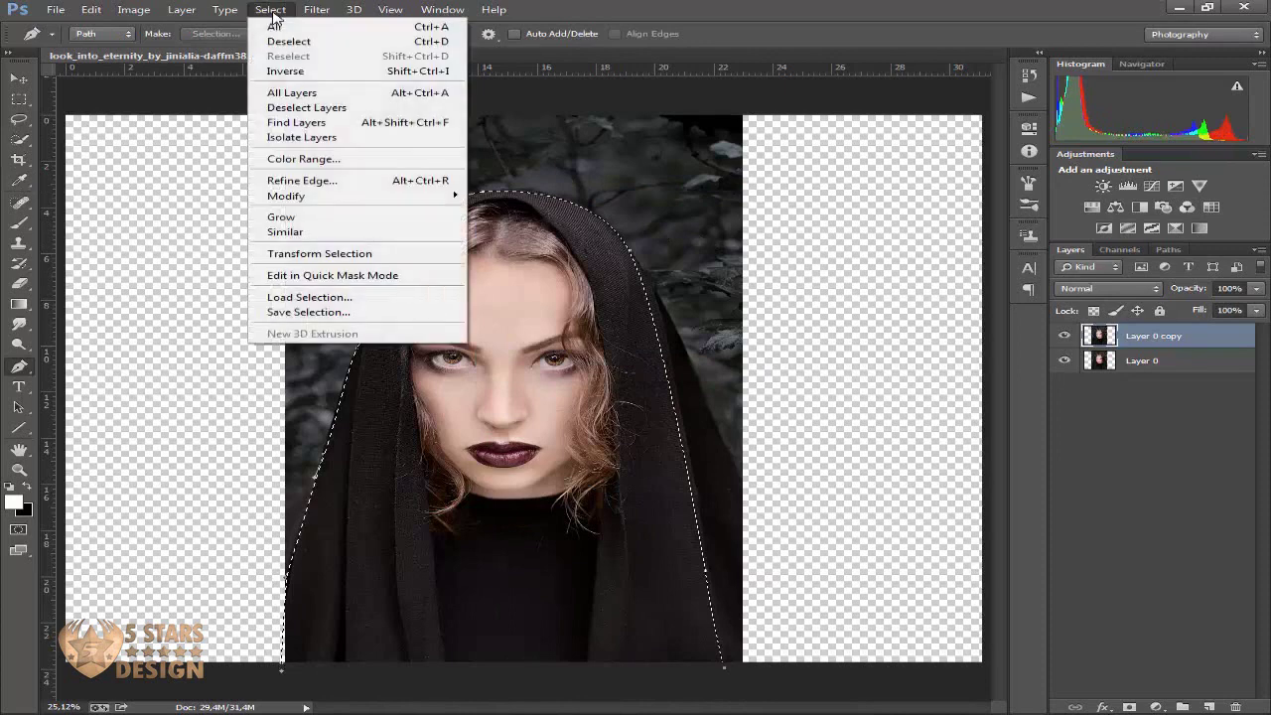
click(285, 70)
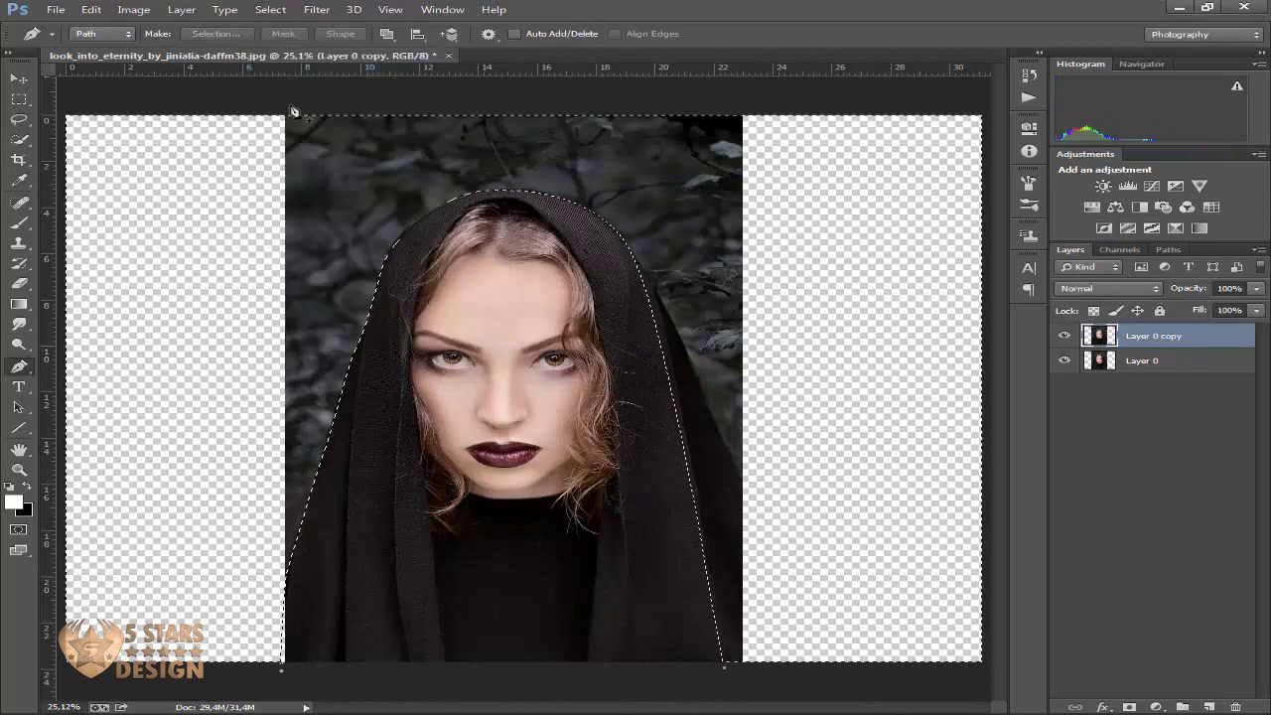
key(Delete)
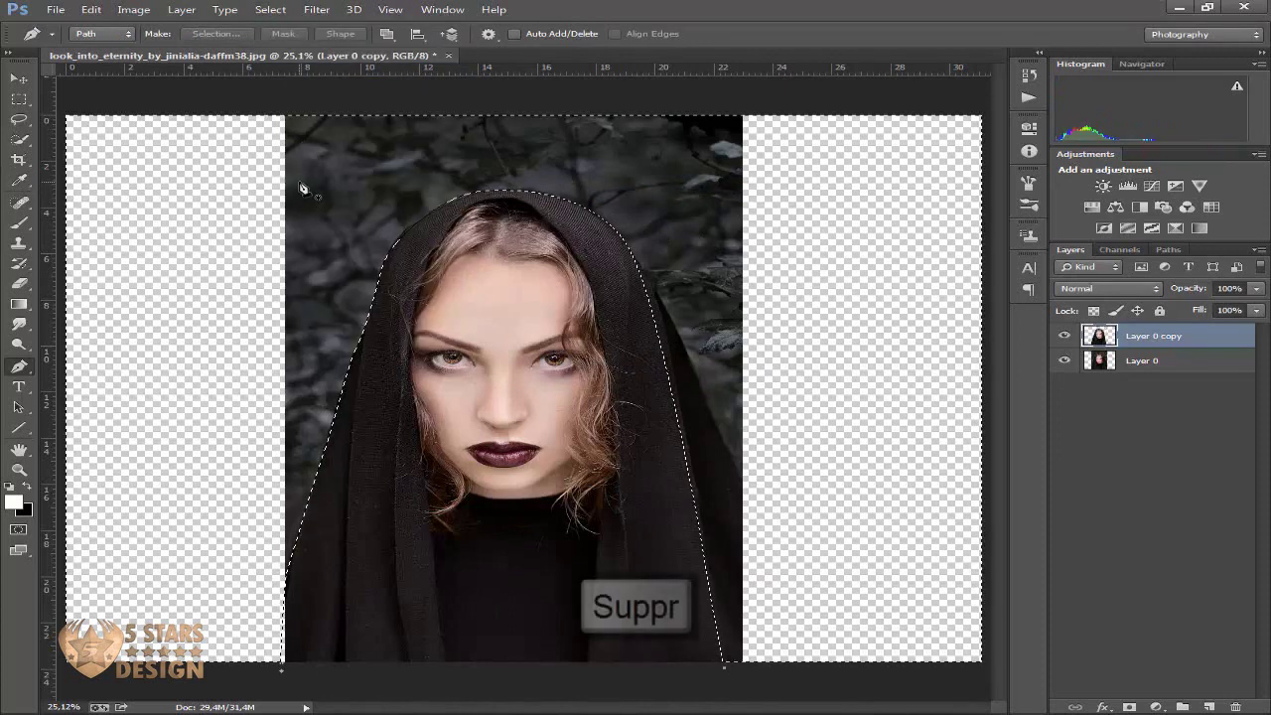
Step: Hide Layer 0, deselect, and make Layer 0 the active layer
click(1065, 364)
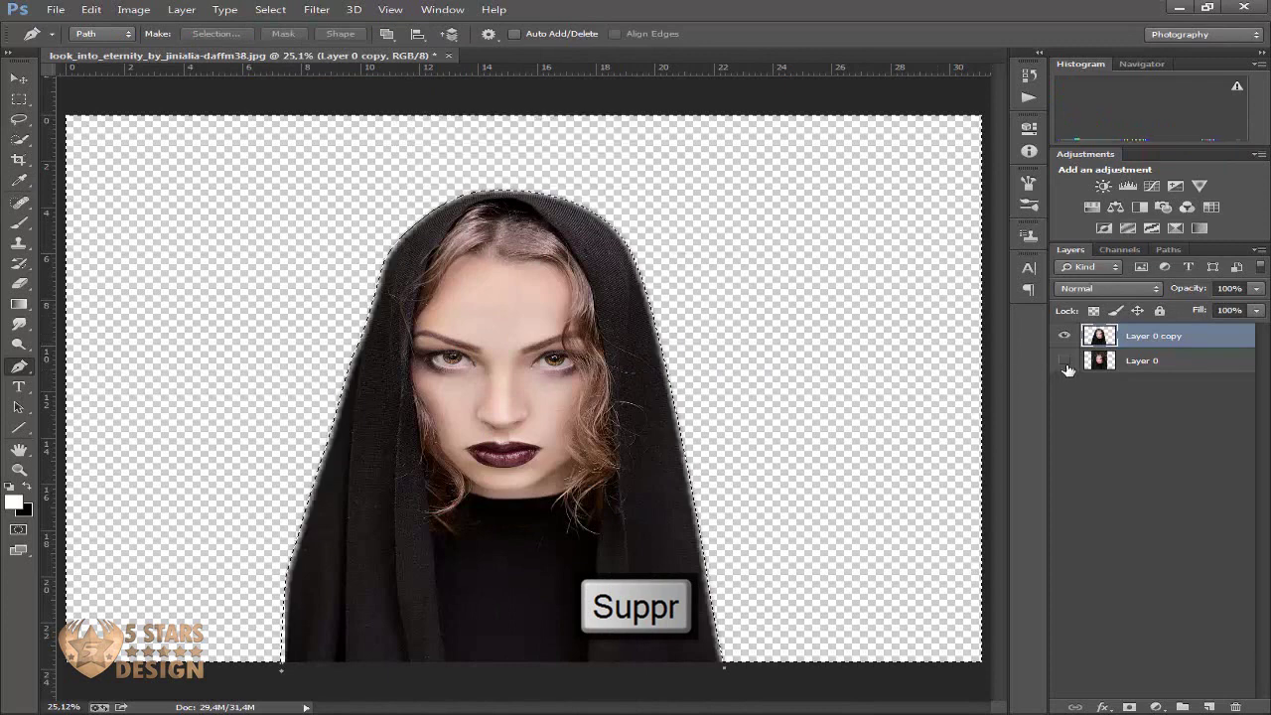
key(ctrl+d)
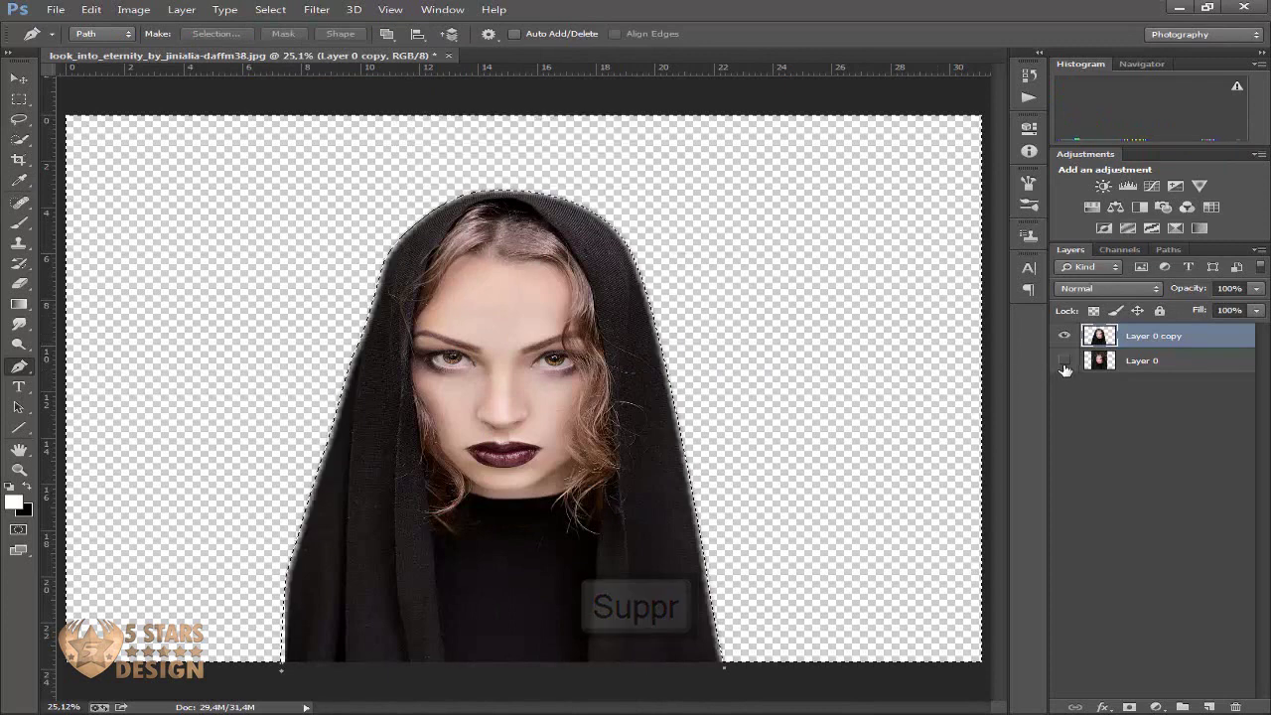
click(1175, 365)
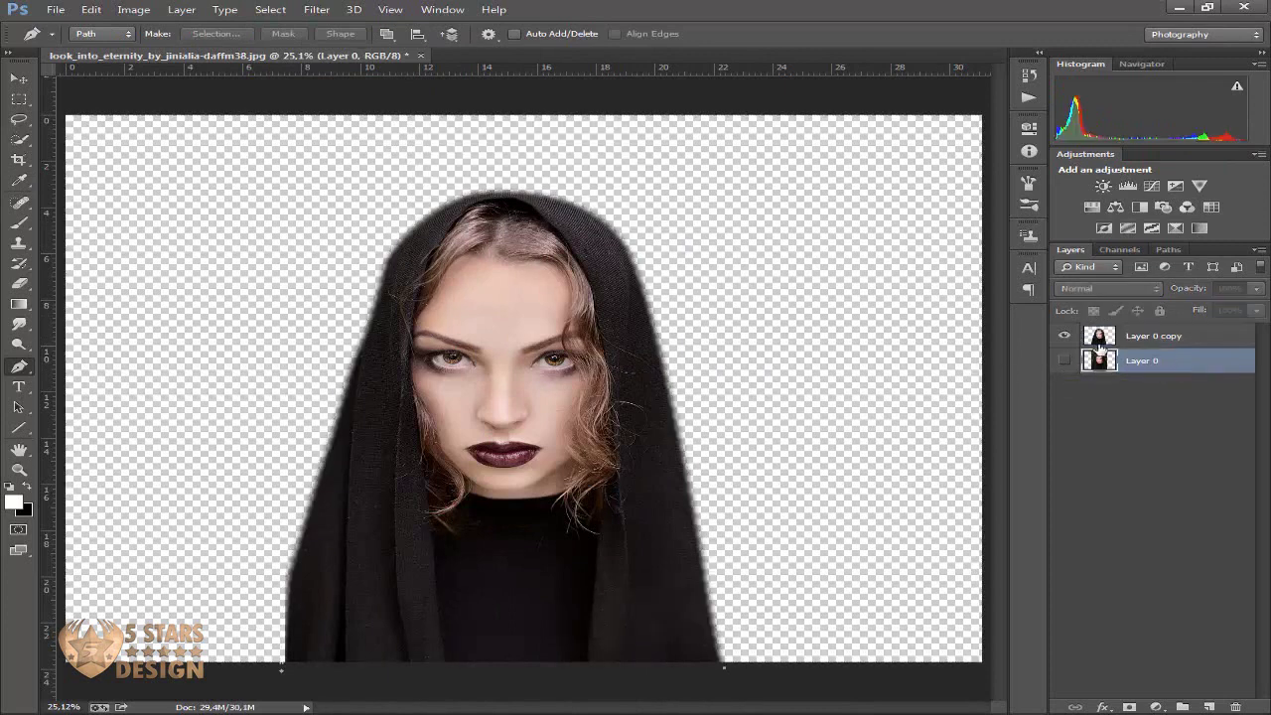
Step: Add a new Layer 1 and start editing the gradient's colour stops
click(1212, 706)
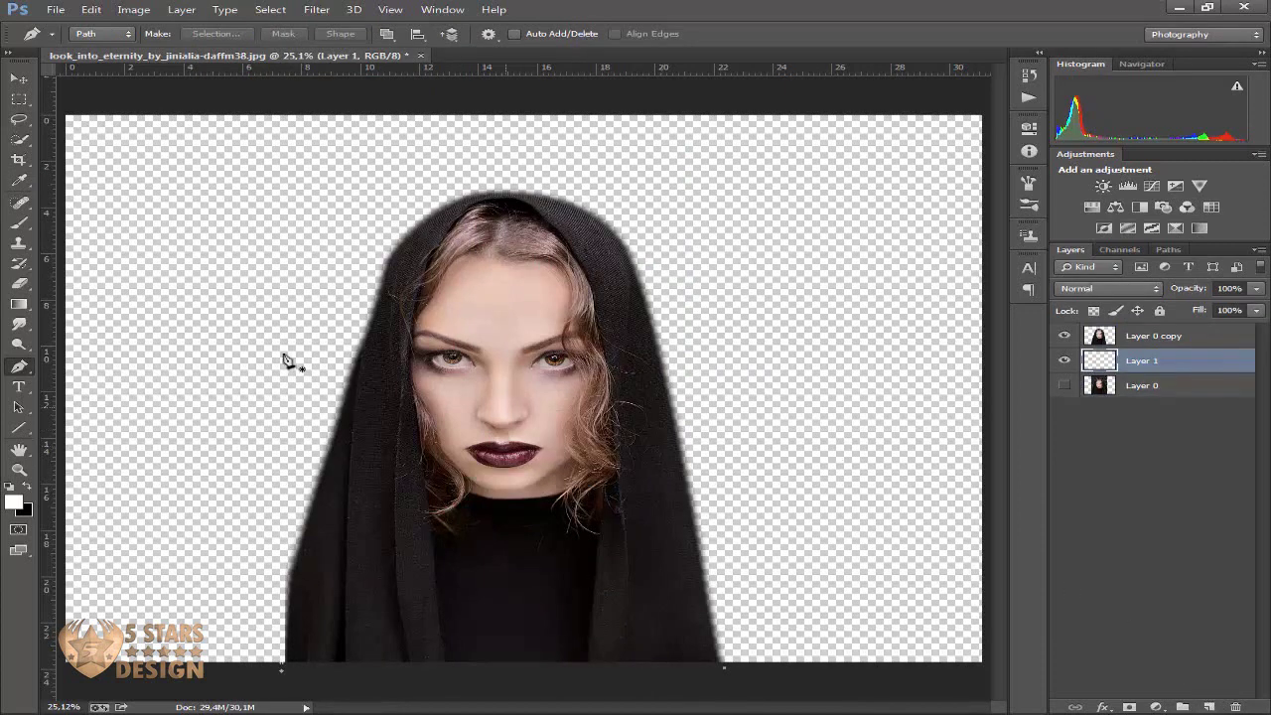
click(24, 305)
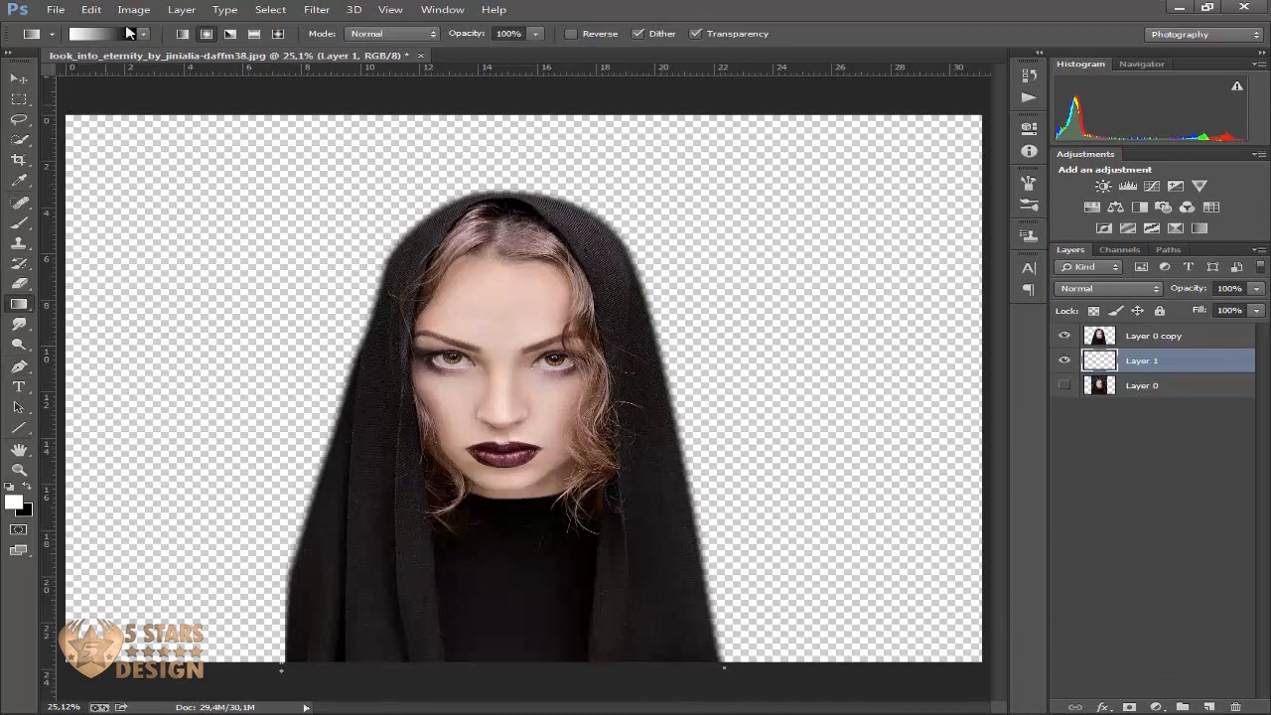
click(109, 38)
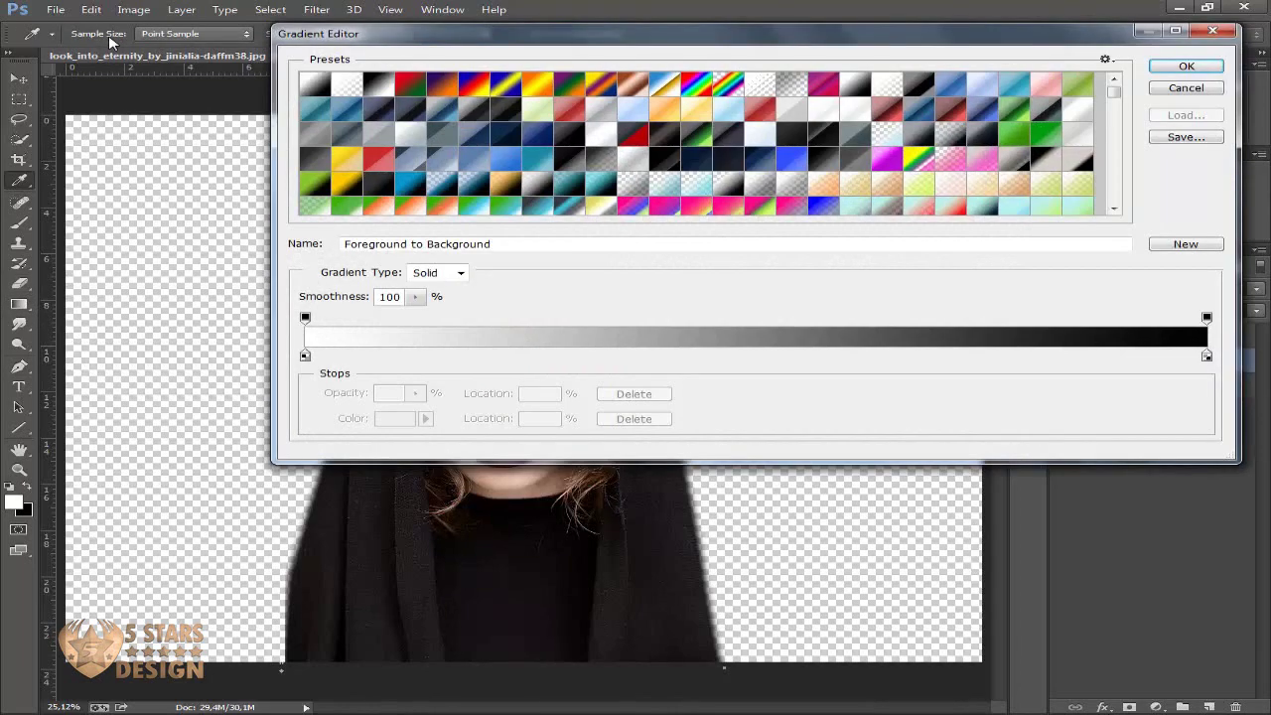
click(305, 356)
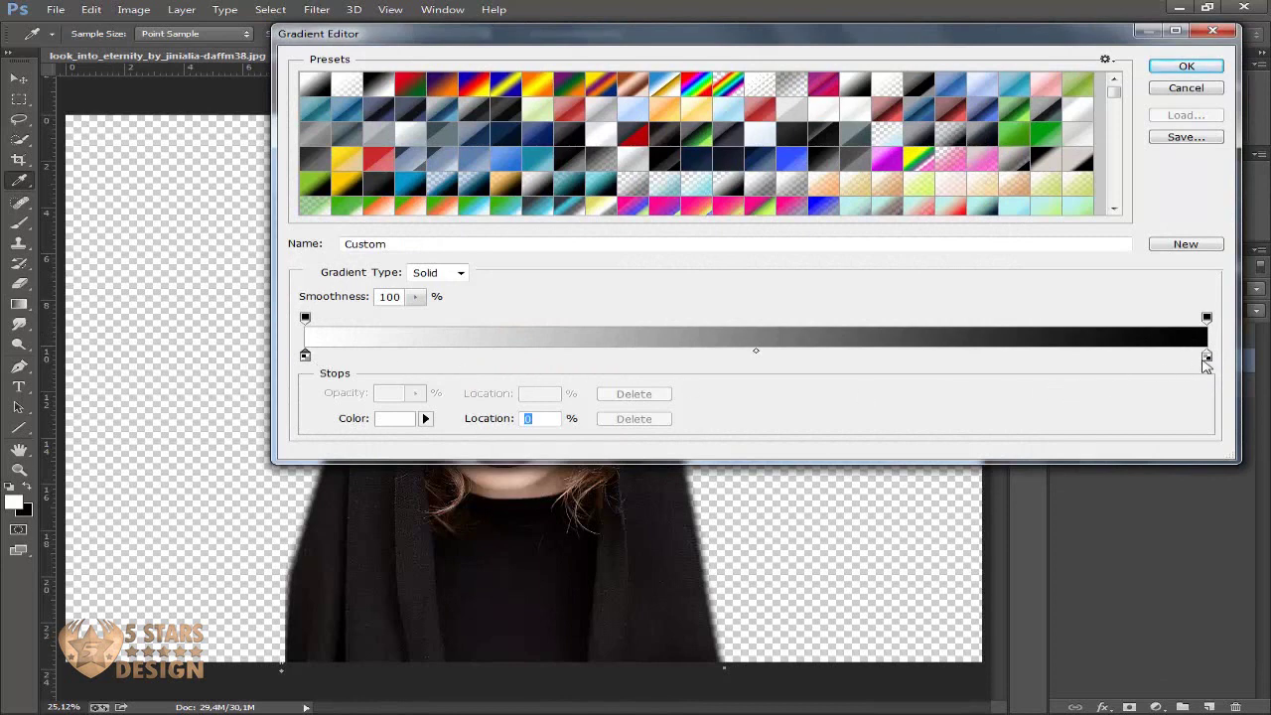
click(1207, 356)
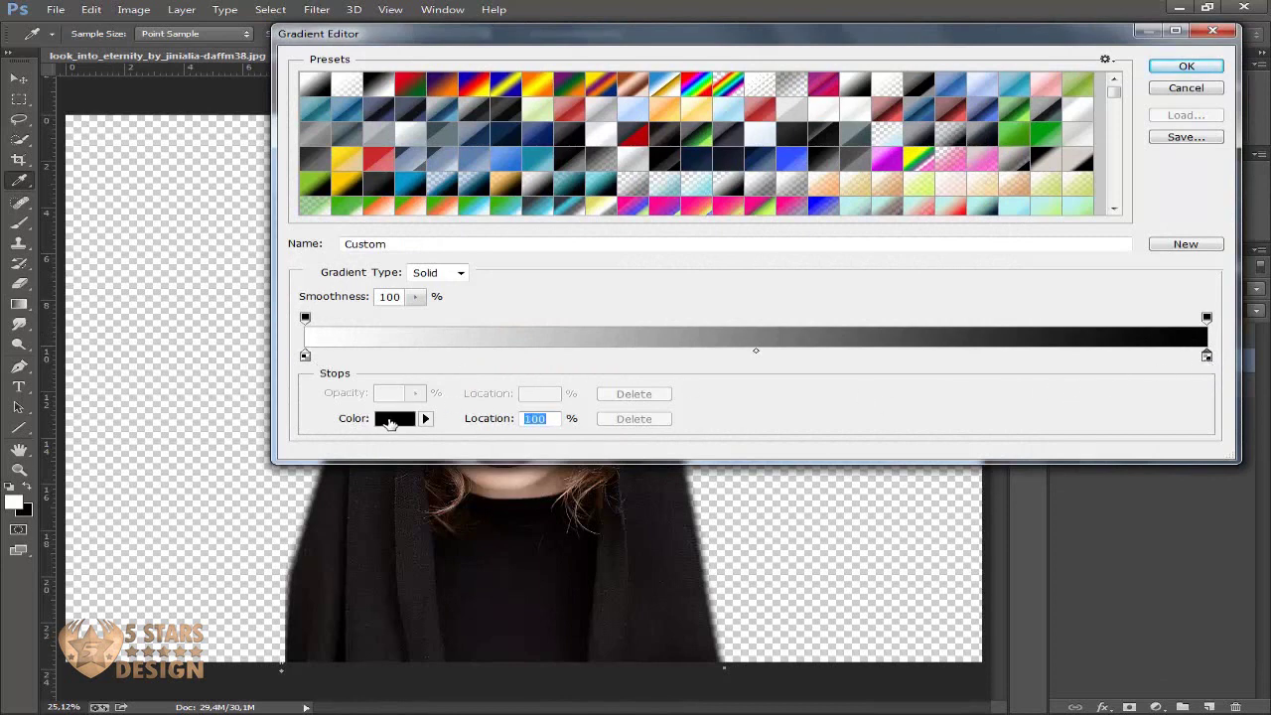
click(390, 421)
drag(752, 232, 745, 230)
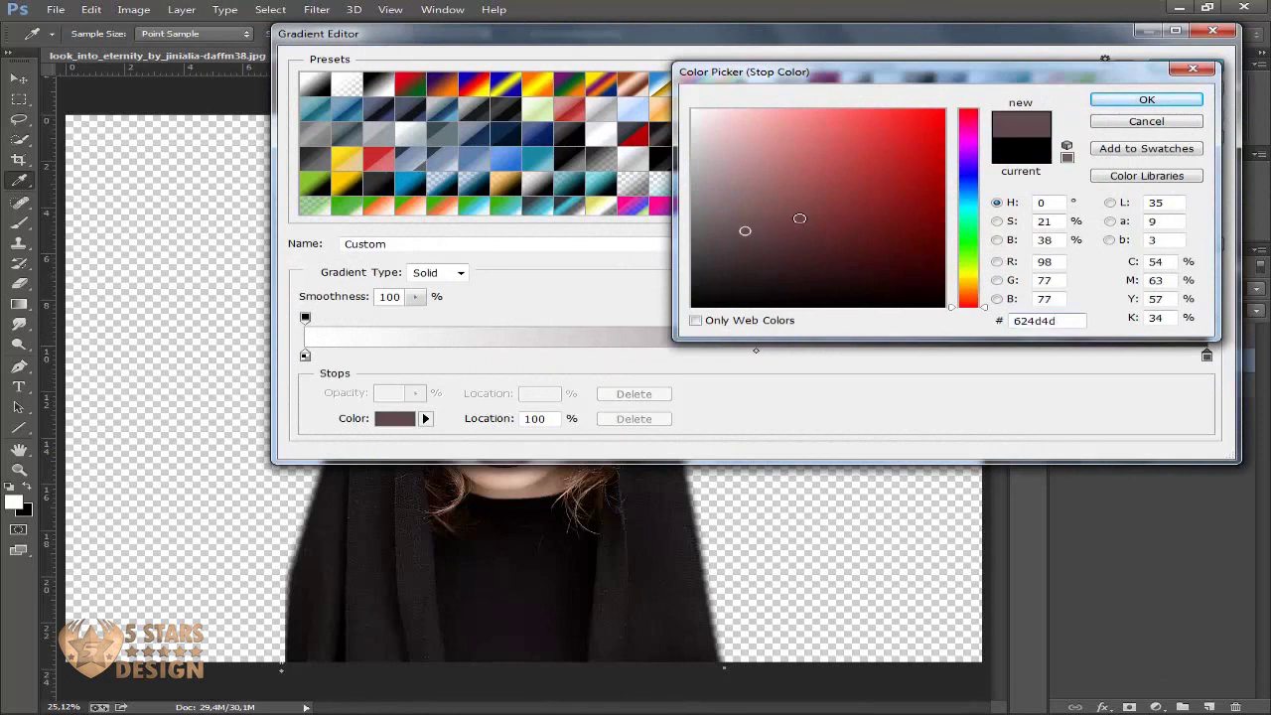
Step: Set the gradient's end stop to cyan 15dce8 and drag a radial gradient across Layer 1
click(970, 207)
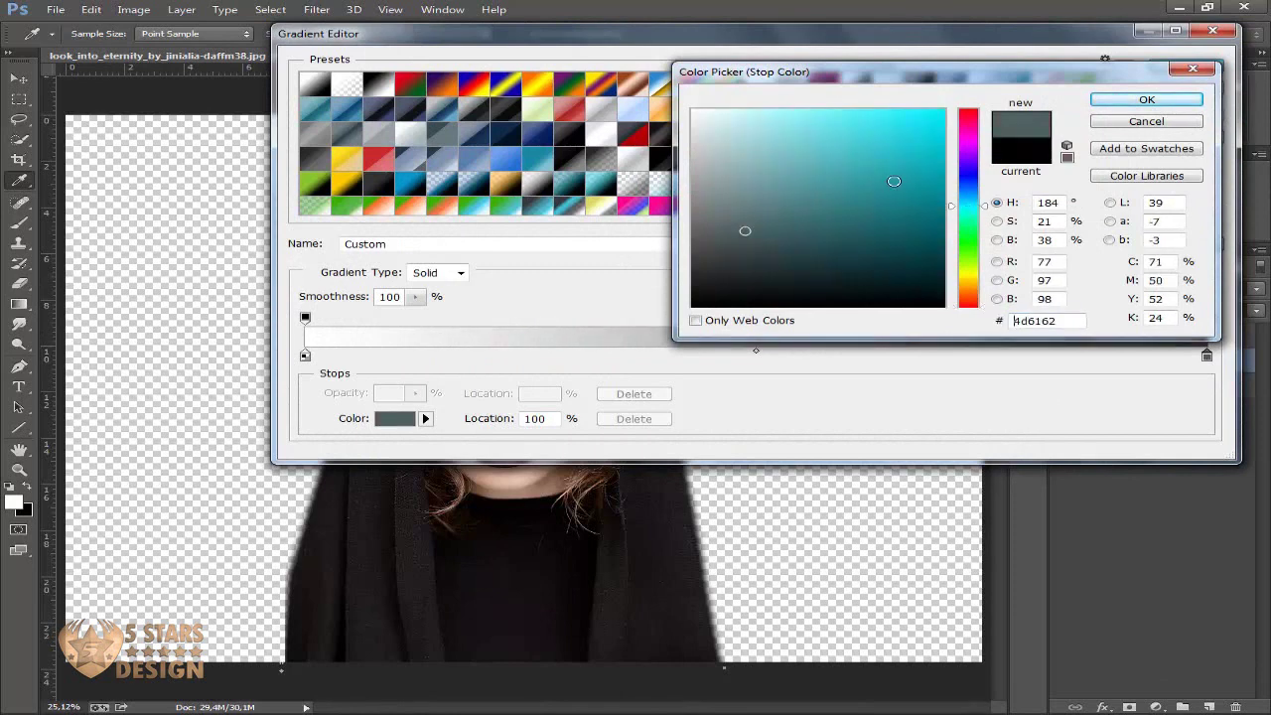
click(890, 181)
click(889, 134)
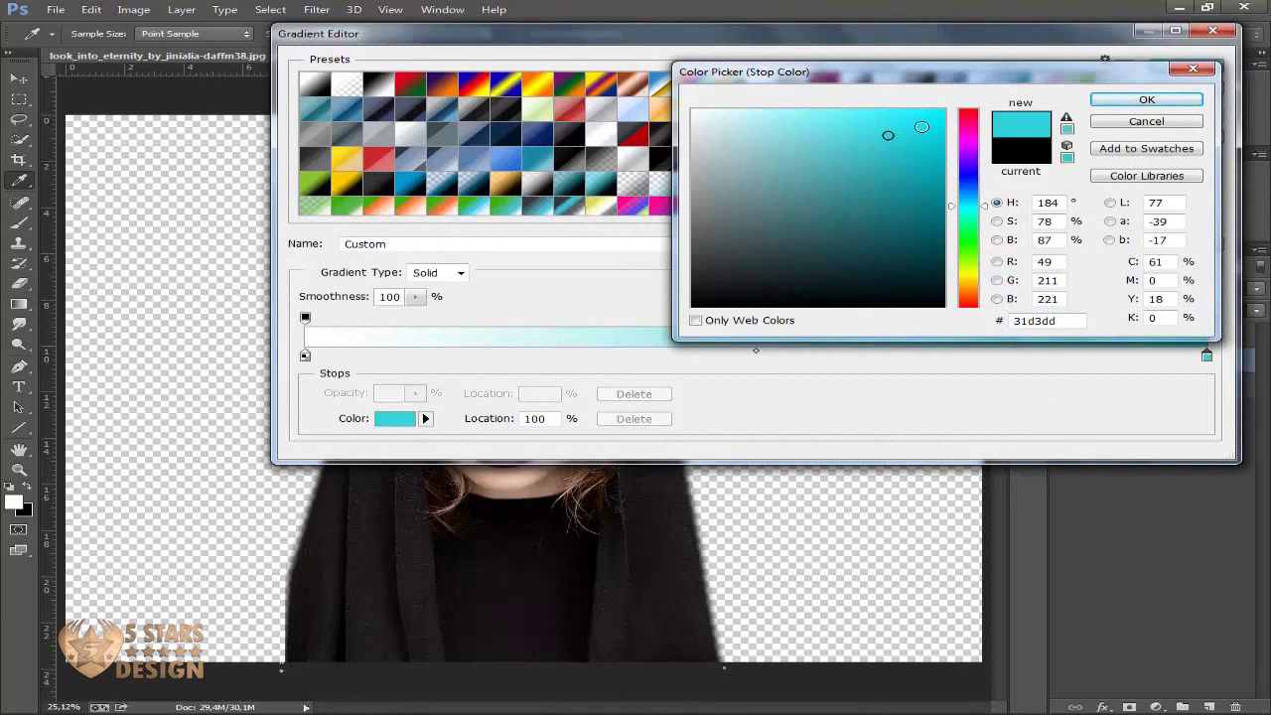
click(922, 128)
click(1120, 100)
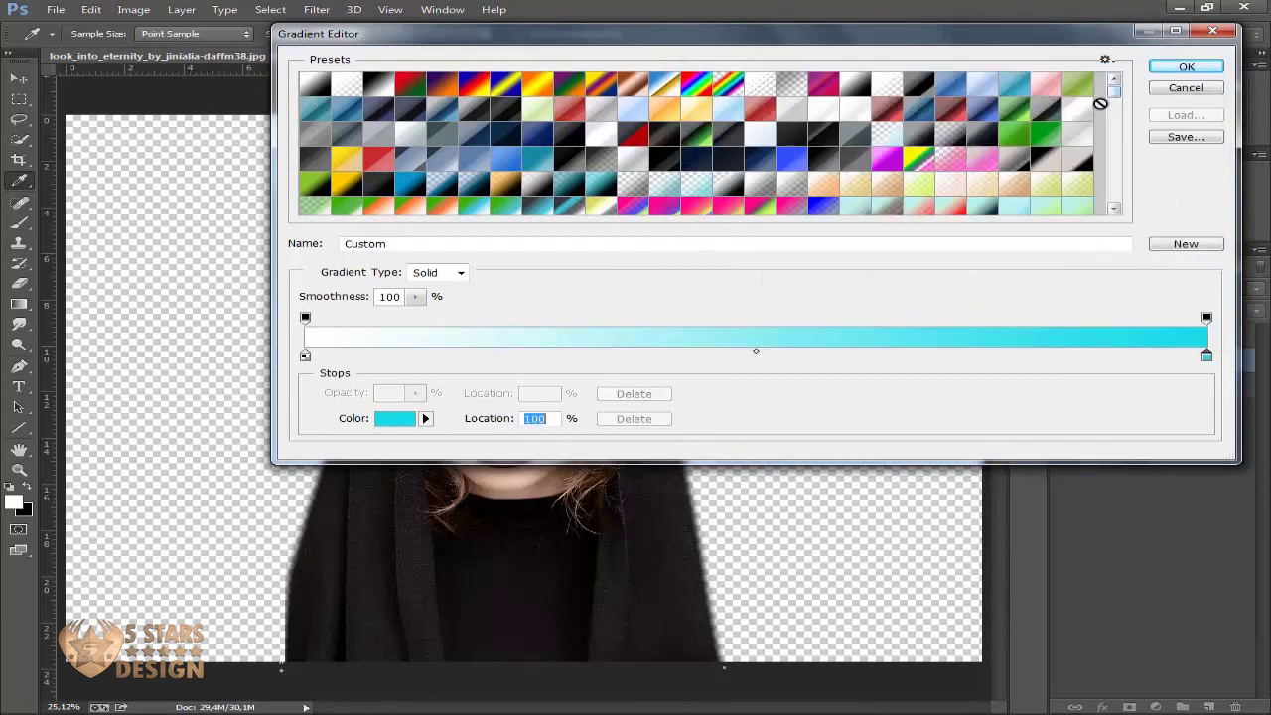
click(1176, 69)
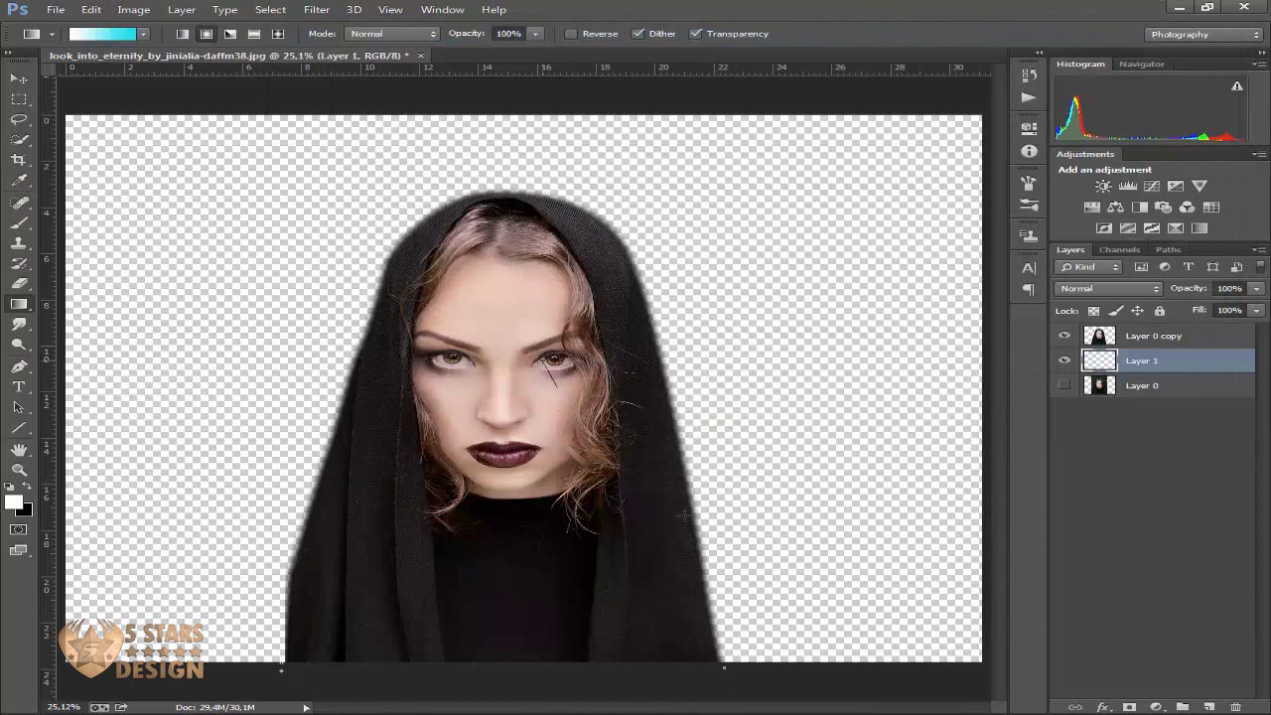
drag(685, 513, 844, 660)
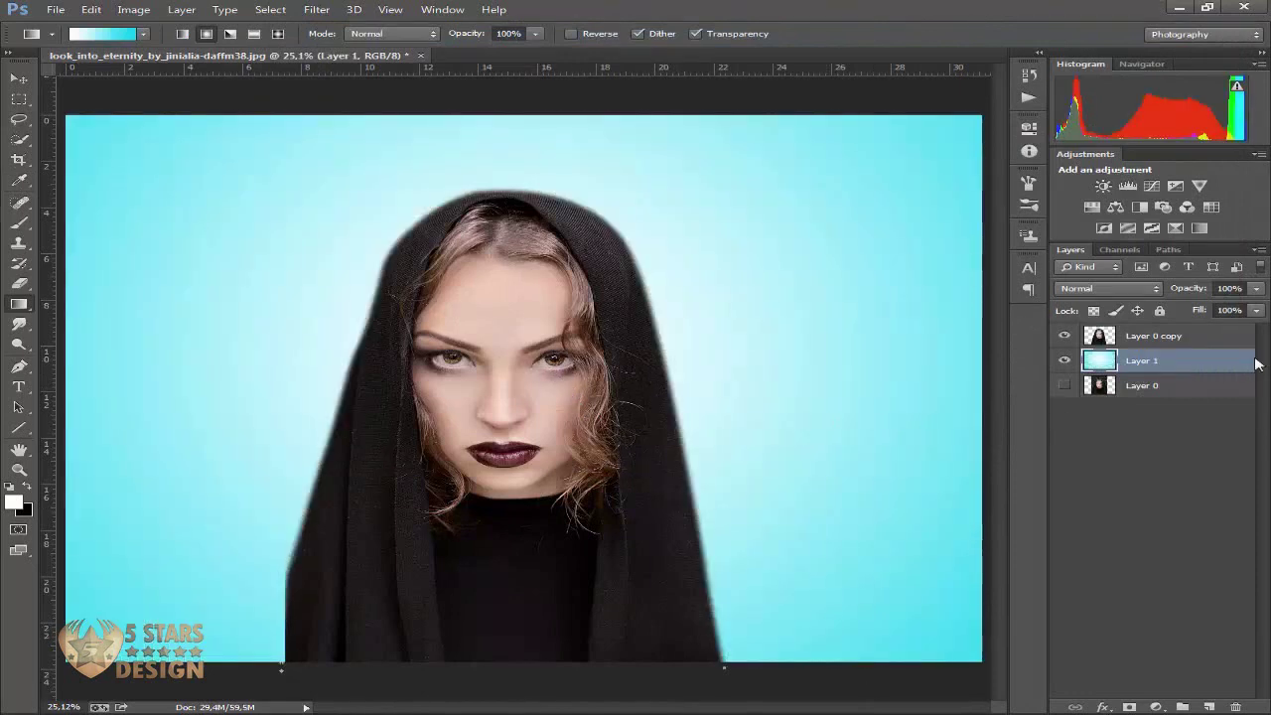
Step: Duplicate Layer 0 copy as a hidden Layer 0 copy 2, then reselect Layer 0 copy
click(1213, 341)
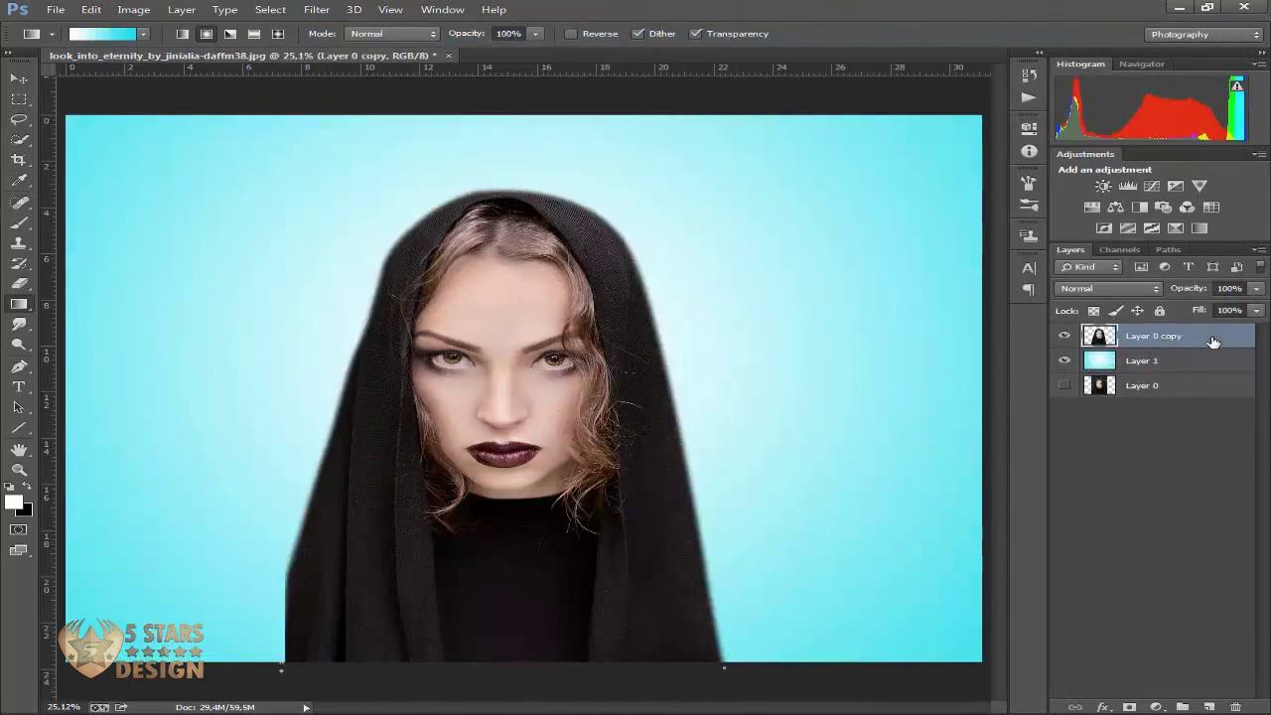
key(ctrl+j)
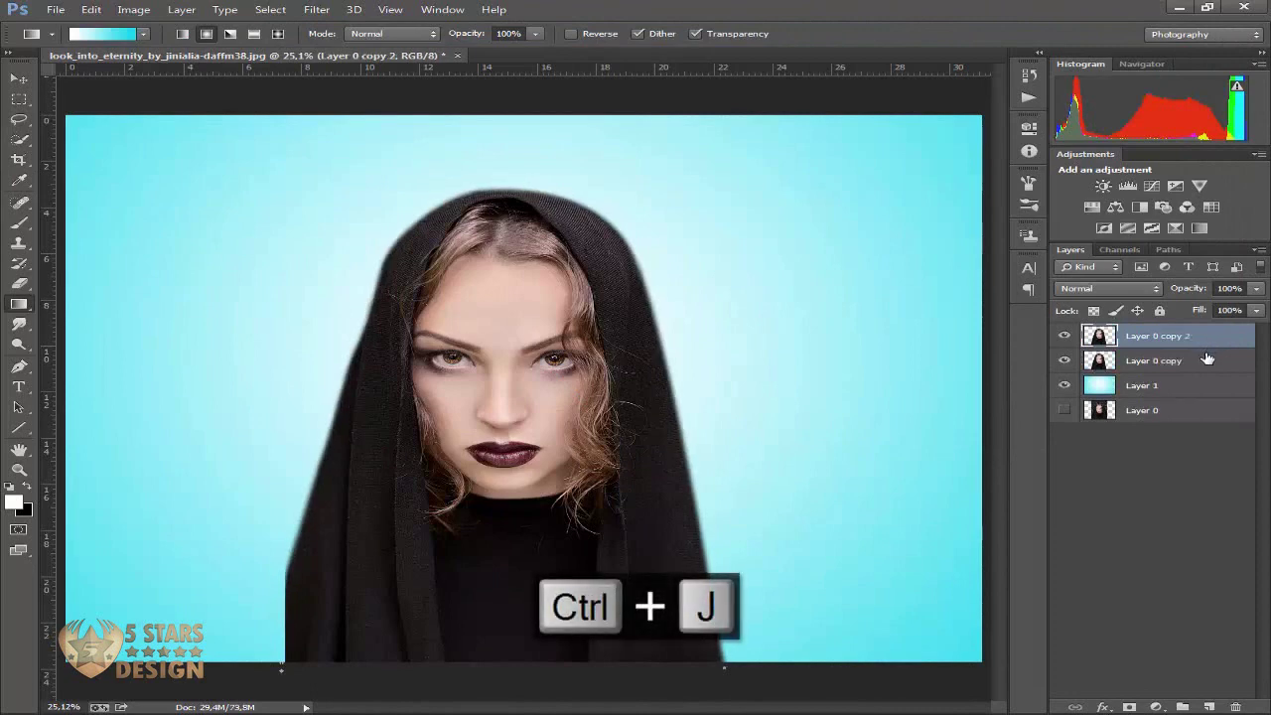
click(1065, 336)
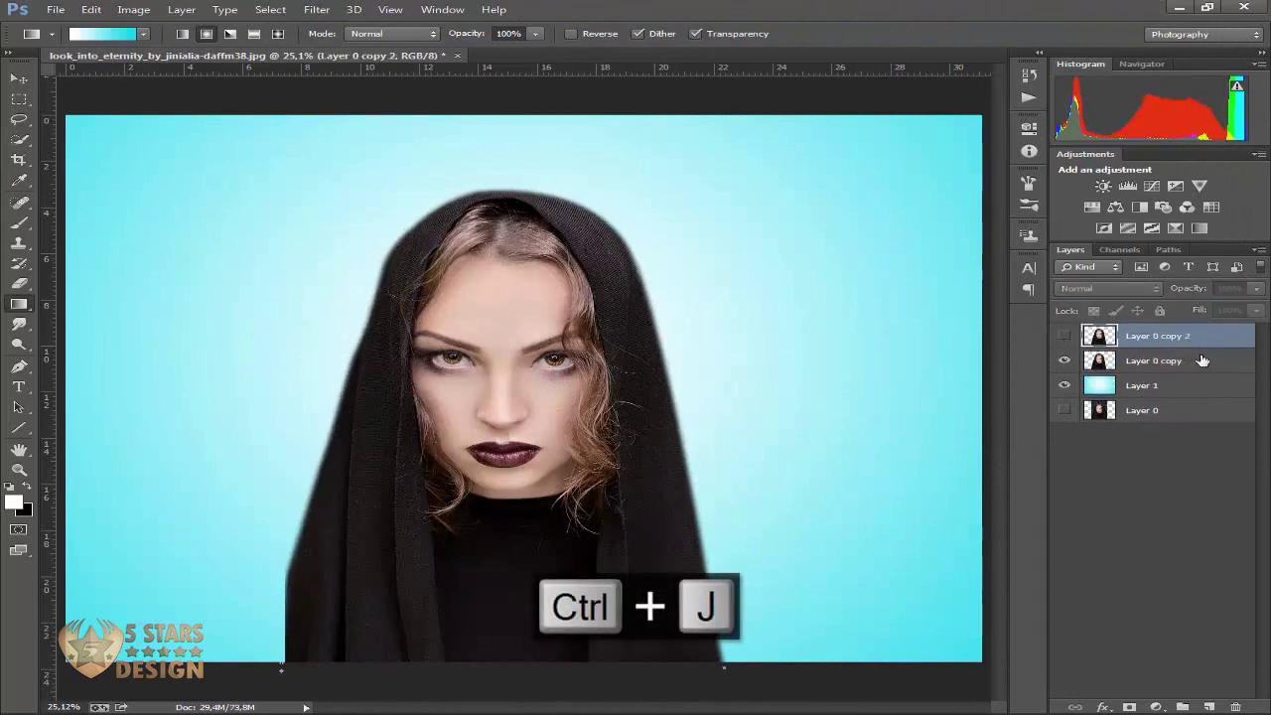
click(1201, 360)
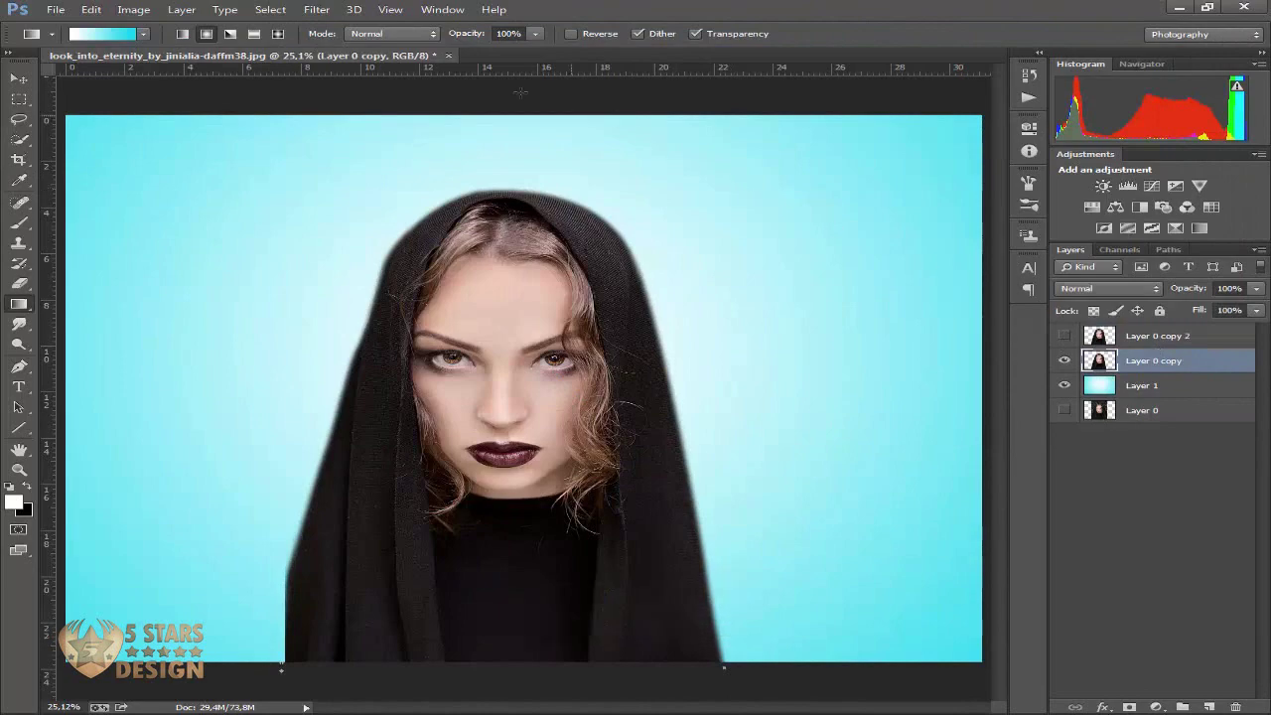
click(333, 10)
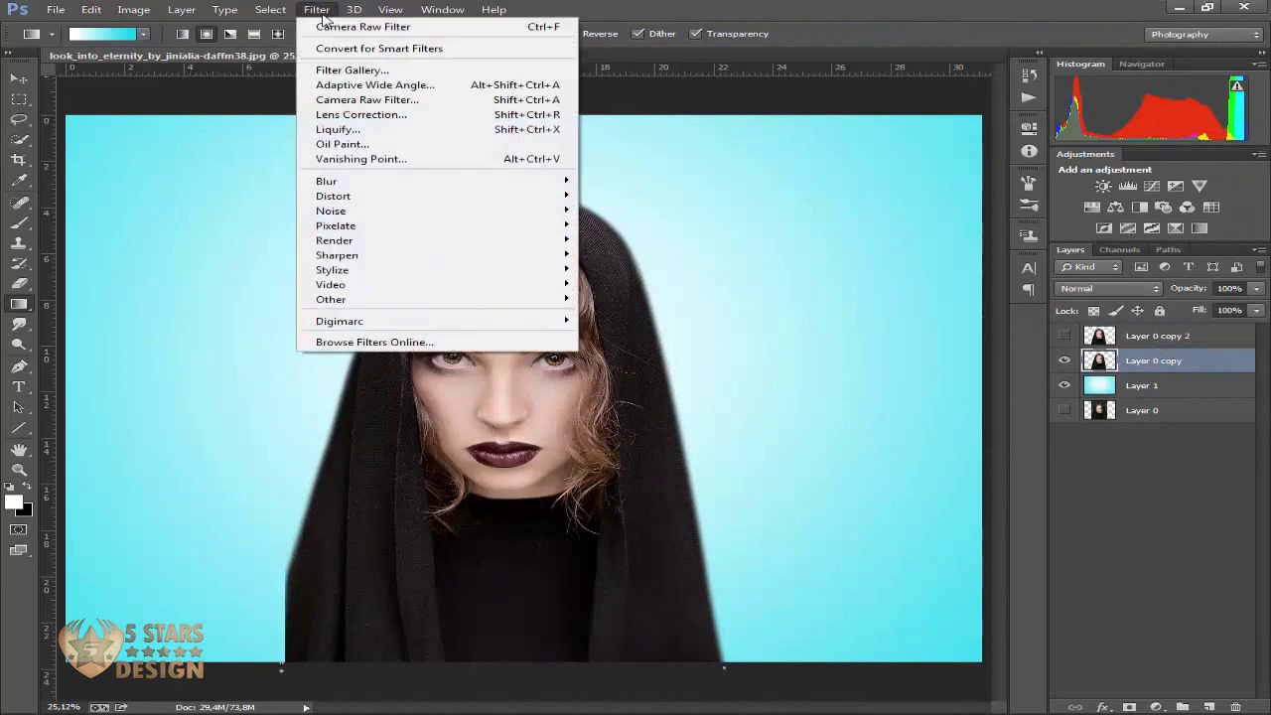
Step: Liquify Layer 0 copy with a large Forward Warp brush, smearing the hood up-right and upper-left
click(358, 130)
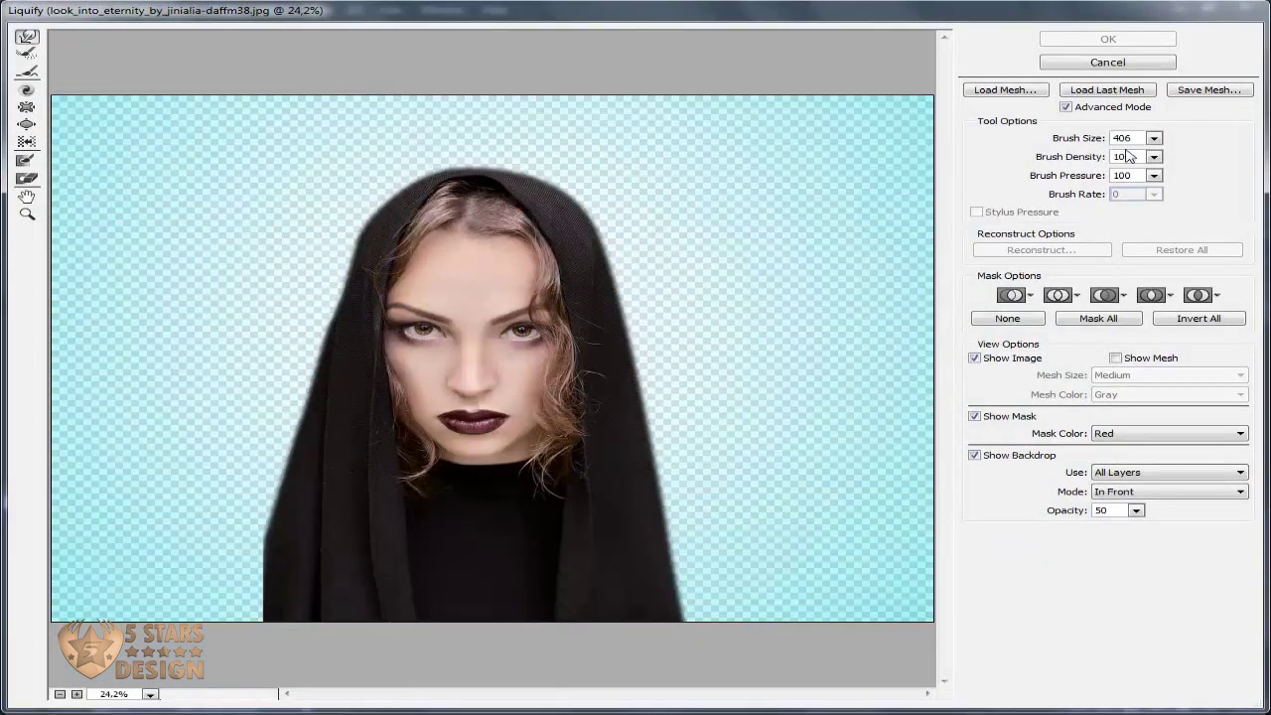
click(1153, 140)
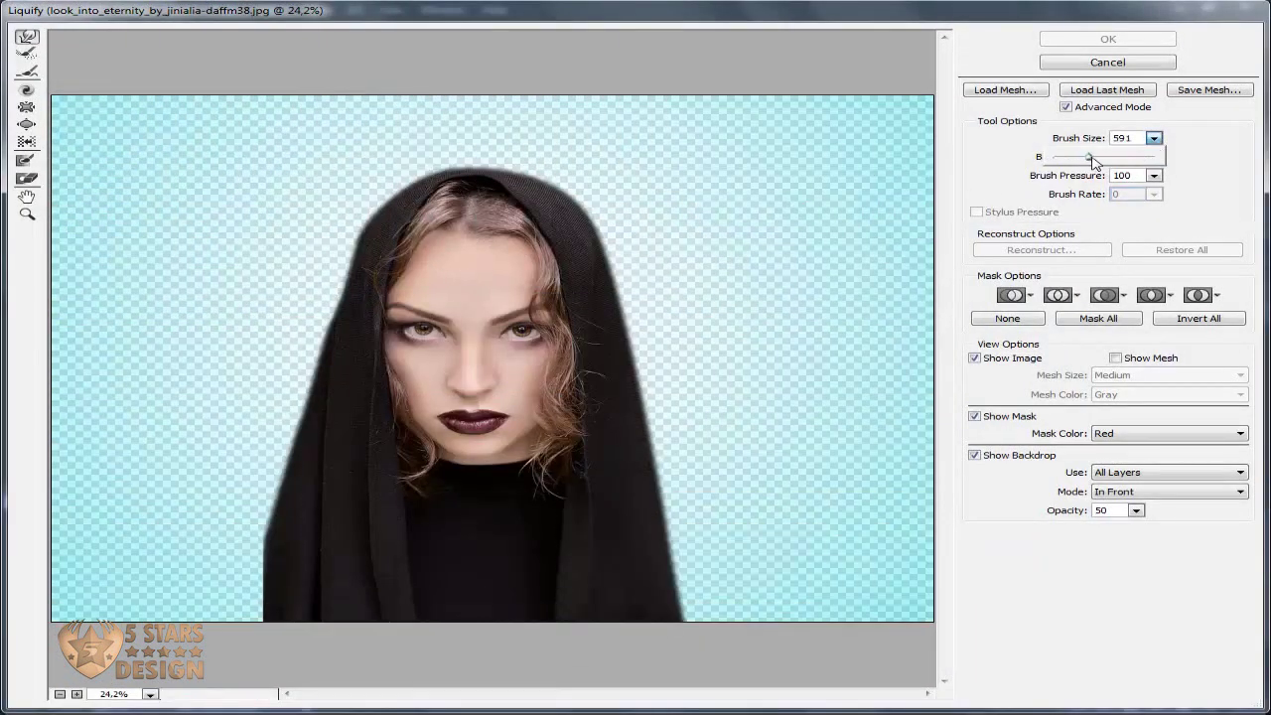
mouse_move(559, 193)
mouse_down()
mouse_move(646, 181)
mouse_move(481, 135)
mouse_move(307, 148)
mouse_move(341, 255)
mouse_move(130, 579)
mouse_move(156, 553)
mouse_move(51, 442)
mouse_move(49, 369)
mouse_move(83, 491)
mouse_move(215, 346)
mouse_move(327, 275)
mouse_move(312, 258)
mouse_move(442, 158)
mouse_move(567, 175)
mouse_move(446, 156)
mouse_move(383, 175)
mouse_move(398, 204)
mouse_move(342, 243)
mouse_move(397, 382)
mouse_move(401, 439)
mouse_move(488, 462)
mouse_move(559, 420)
mouse_move(610, 317)
mouse_move(576, 281)
mouse_move(621, 261)
mouse_move(625, 506)
mouse_move(789, 553)
mouse_move(784, 615)
mouse_move(675, 490)
mouse_move(781, 417)
mouse_move(896, 507)
mouse_move(874, 581)
mouse_move(778, 431)
mouse_move(698, 355)
mouse_move(665, 371)
mouse_move(851, 298)
mouse_move(924, 384)
mouse_move(780, 440)
mouse_up()
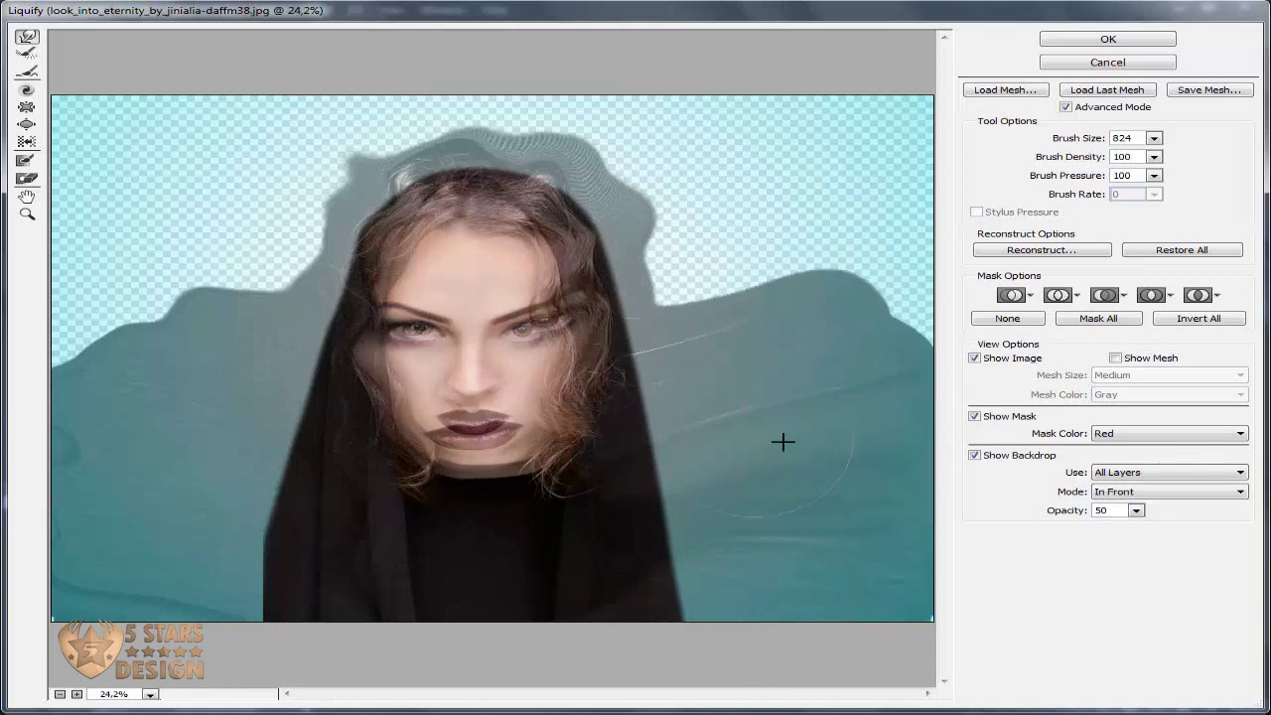
mouse_move(205, 333)
mouse_down()
mouse_move(128, 360)
mouse_move(89, 425)
mouse_move(232, 241)
mouse_move(113, 238)
mouse_move(304, 176)
mouse_move(338, 231)
mouse_move(275, 145)
mouse_move(149, 79)
mouse_move(530, 93)
mouse_move(383, 120)
mouse_move(639, 165)
mouse_move(732, 275)
mouse_move(881, 339)
mouse_move(686, 152)
mouse_move(785, 89)
mouse_move(934, 104)
mouse_move(887, 116)
mouse_move(629, 103)
mouse_move(599, 156)
mouse_move(511, 148)
mouse_up()
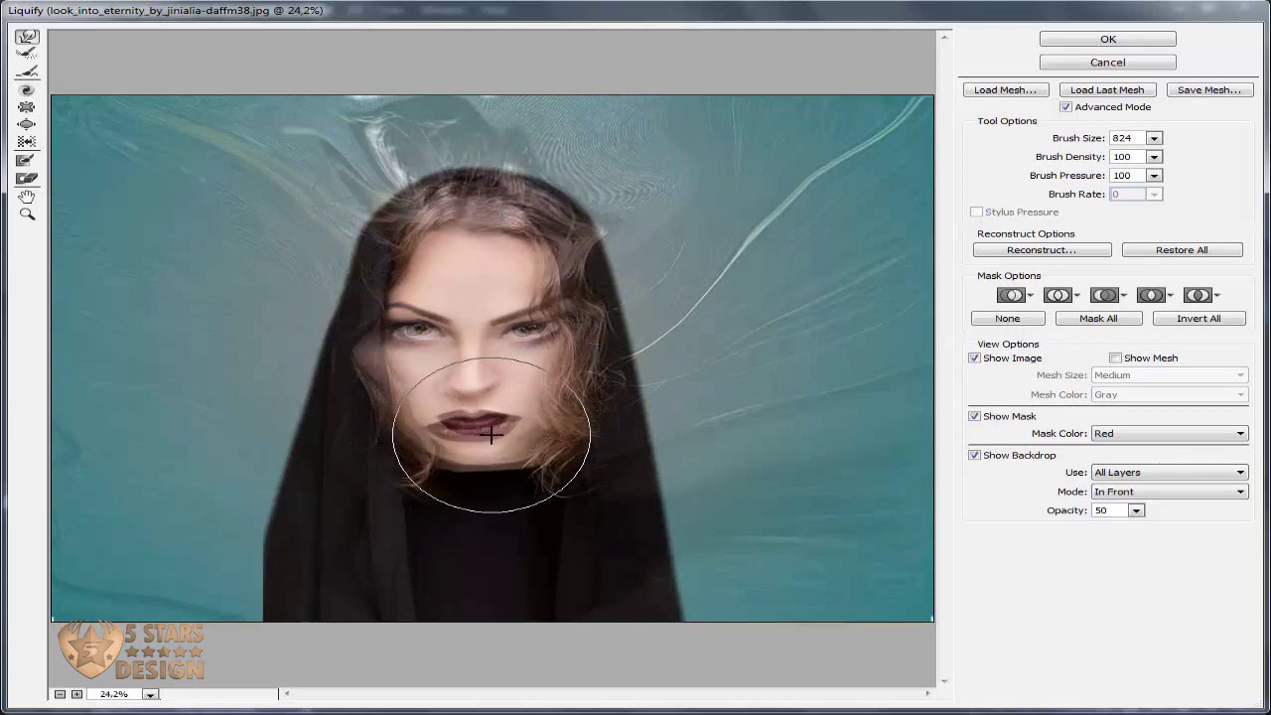
click(1063, 39)
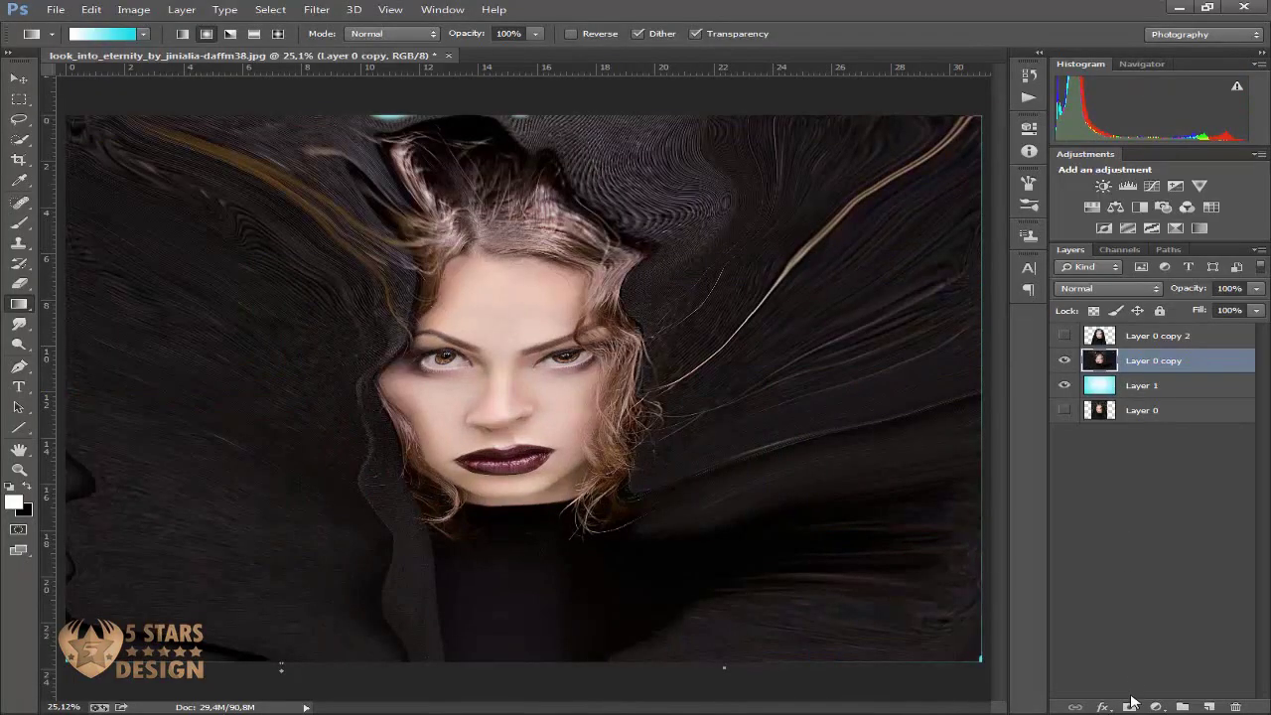
Step: Give Layer 0 copy an inverted black mask, then show Layer 0 copy 2 with a white mask
click(1130, 707)
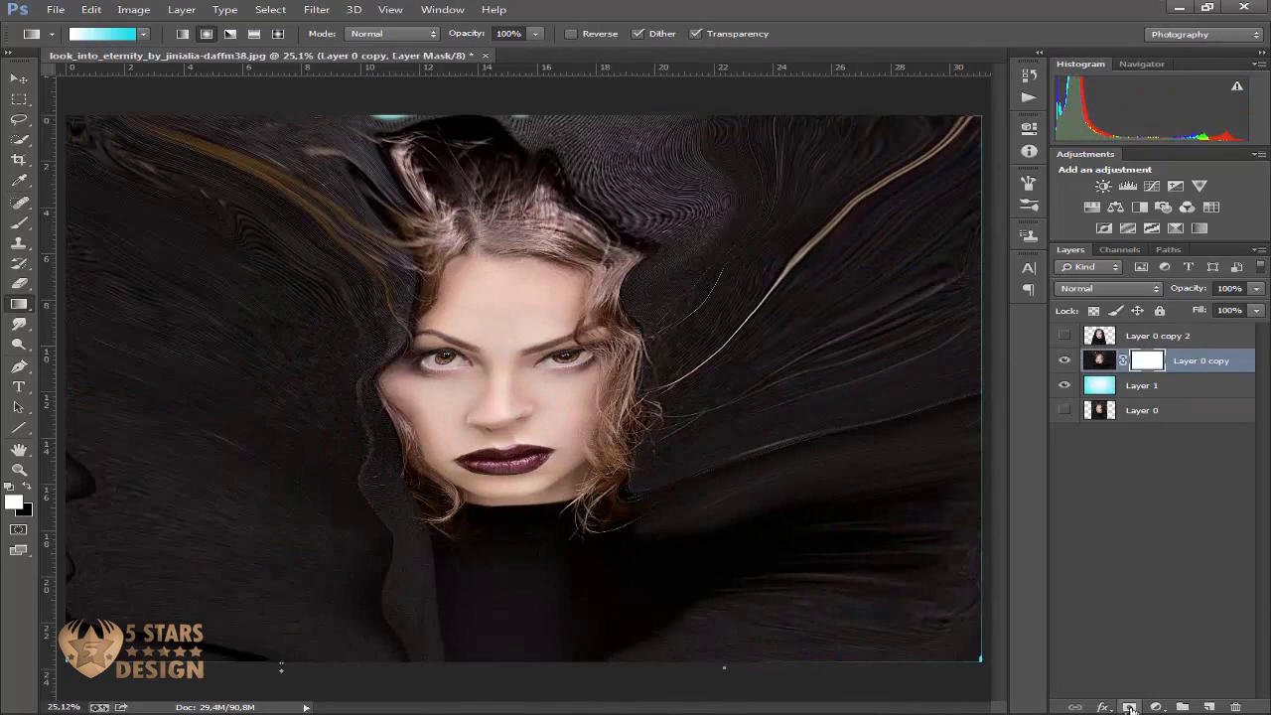
key(ctrl+i)
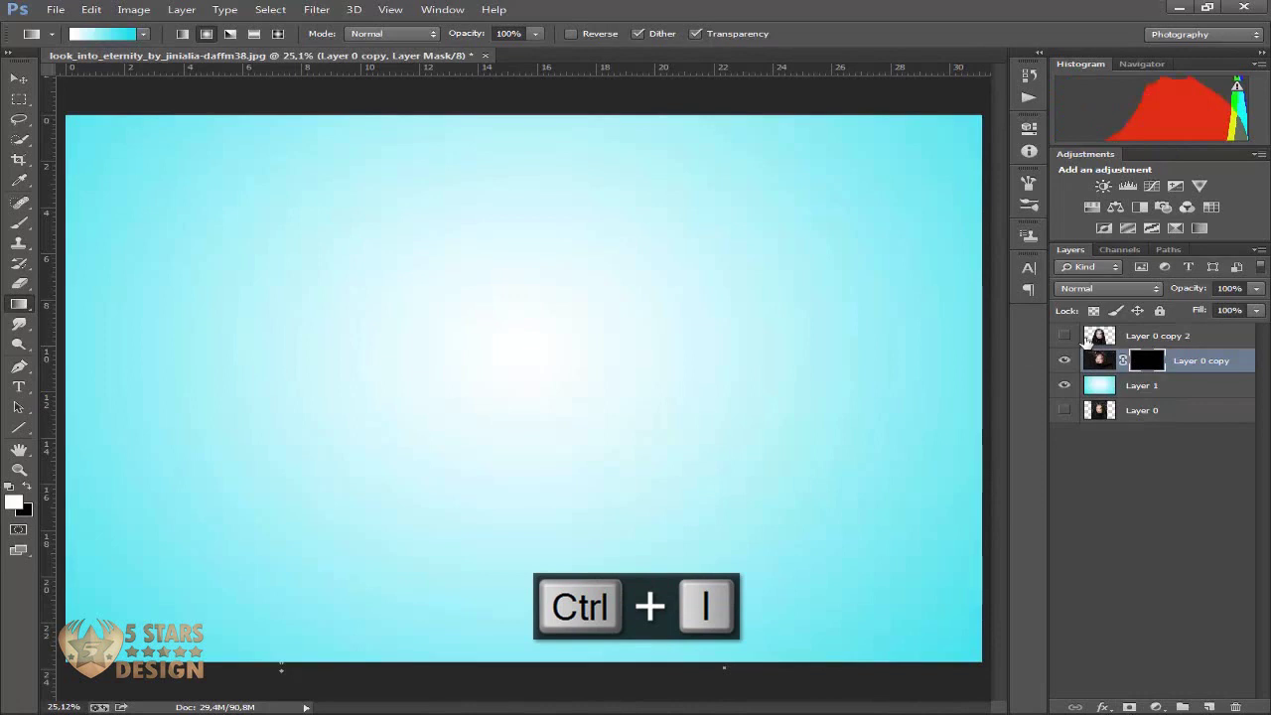
click(1065, 335)
click(1127, 342)
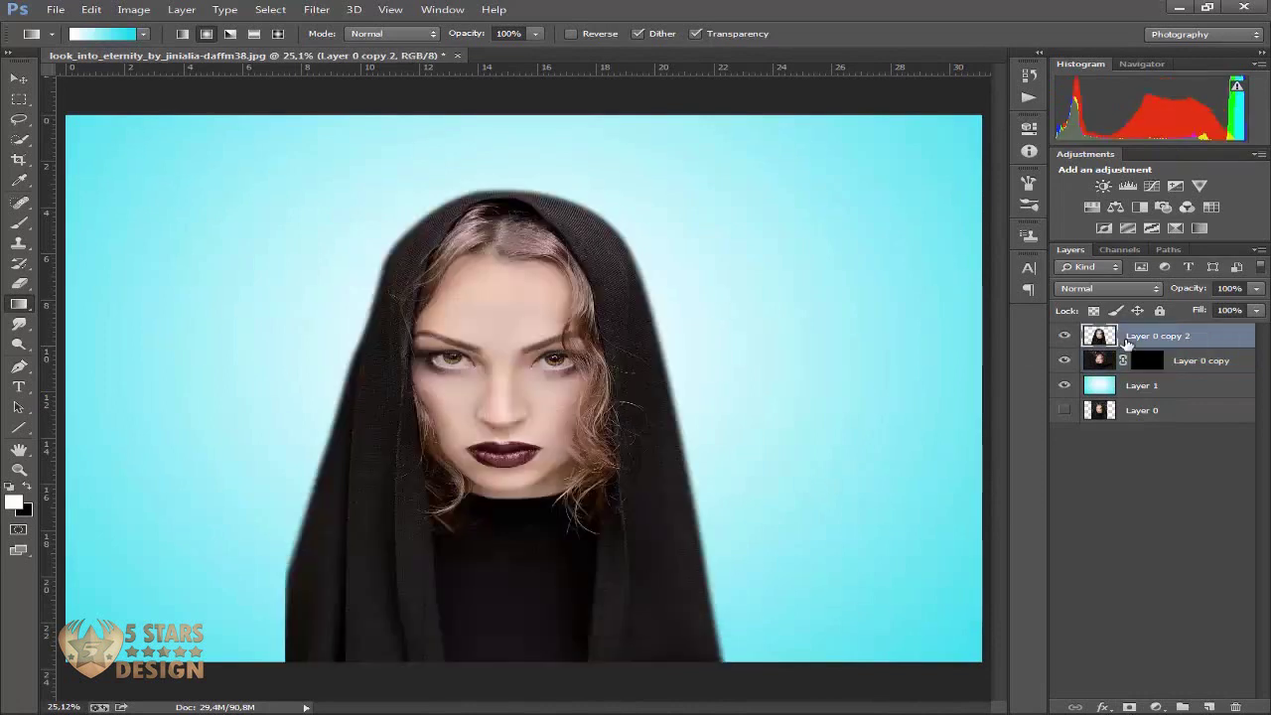
click(1129, 707)
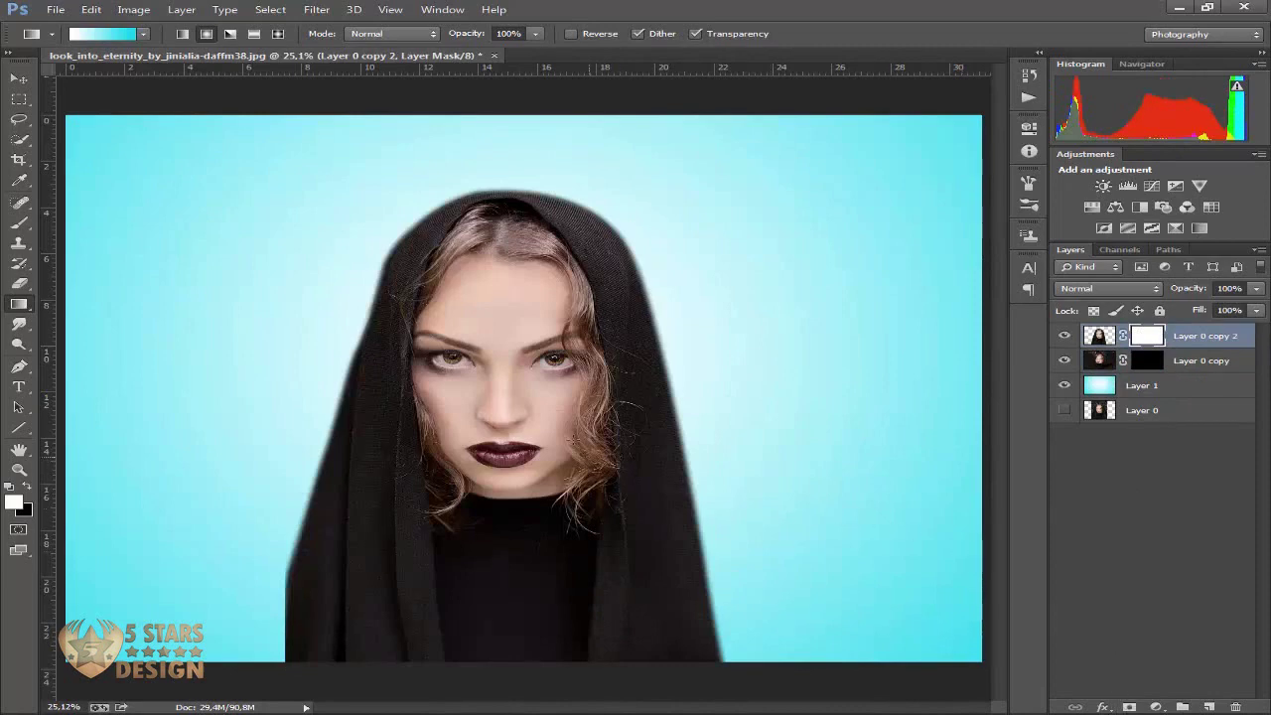
click(15, 227)
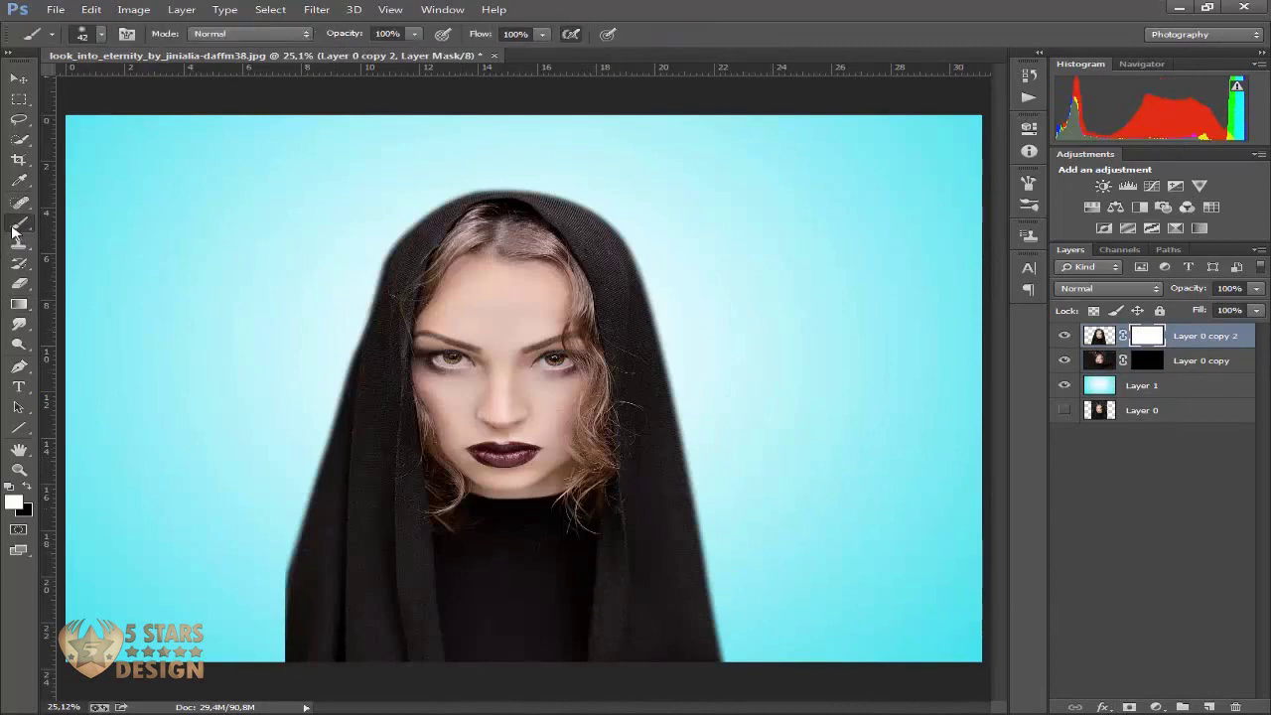
Step: Choose the 2459 speckle brush and paint particles along the hood's lower-right edge
click(101, 36)
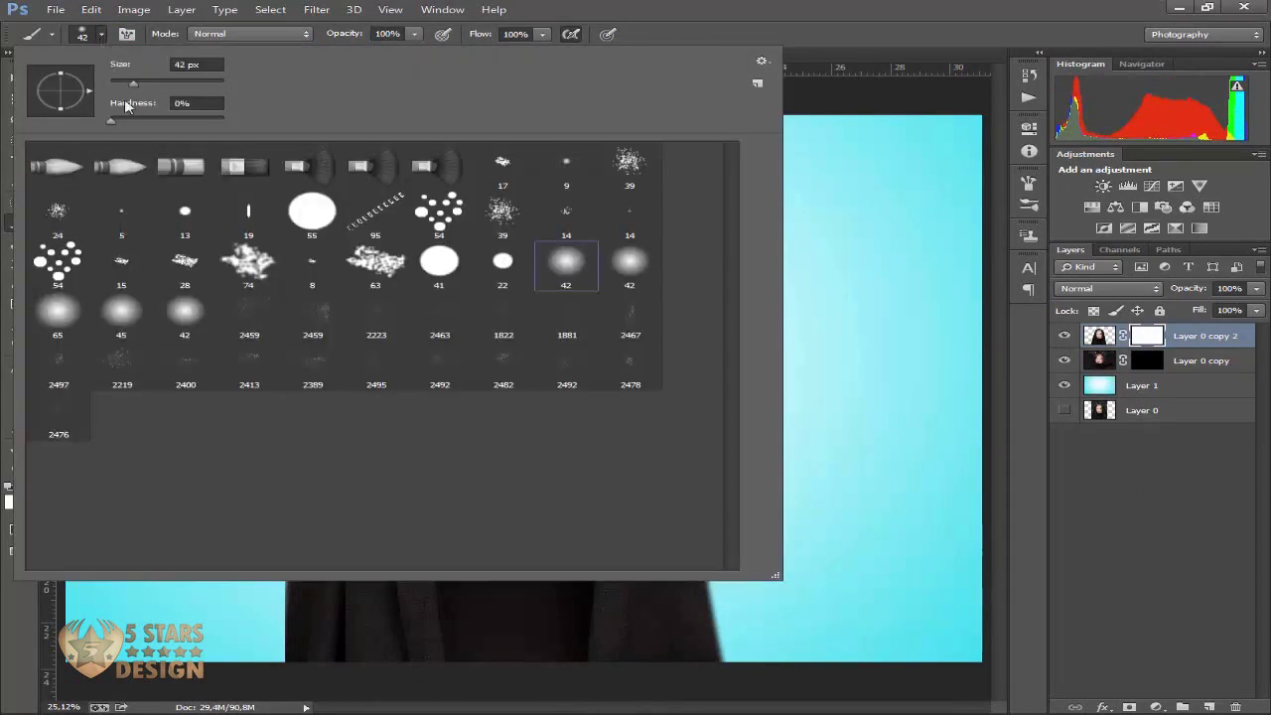
click(248, 311)
key(Return)
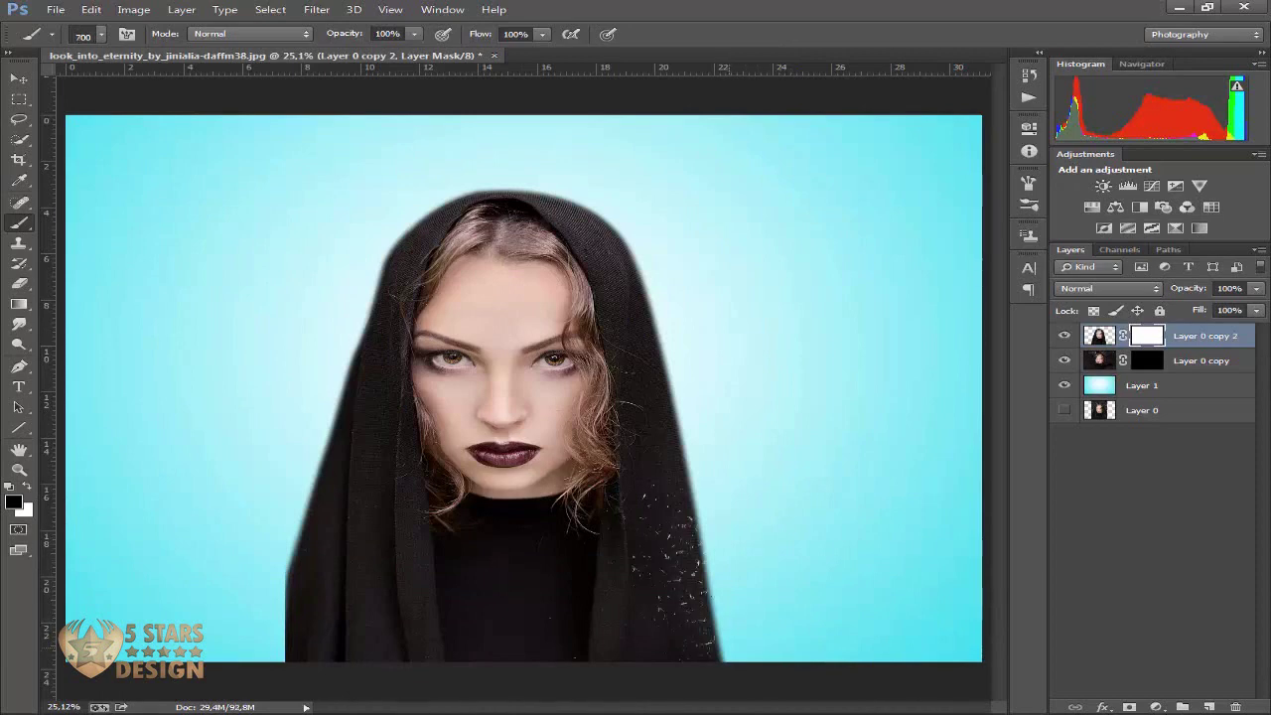
mouse_move(699, 592)
mouse_down()
mouse_move(714, 652)
mouse_move(691, 522)
mouse_move(687, 586)
mouse_up()
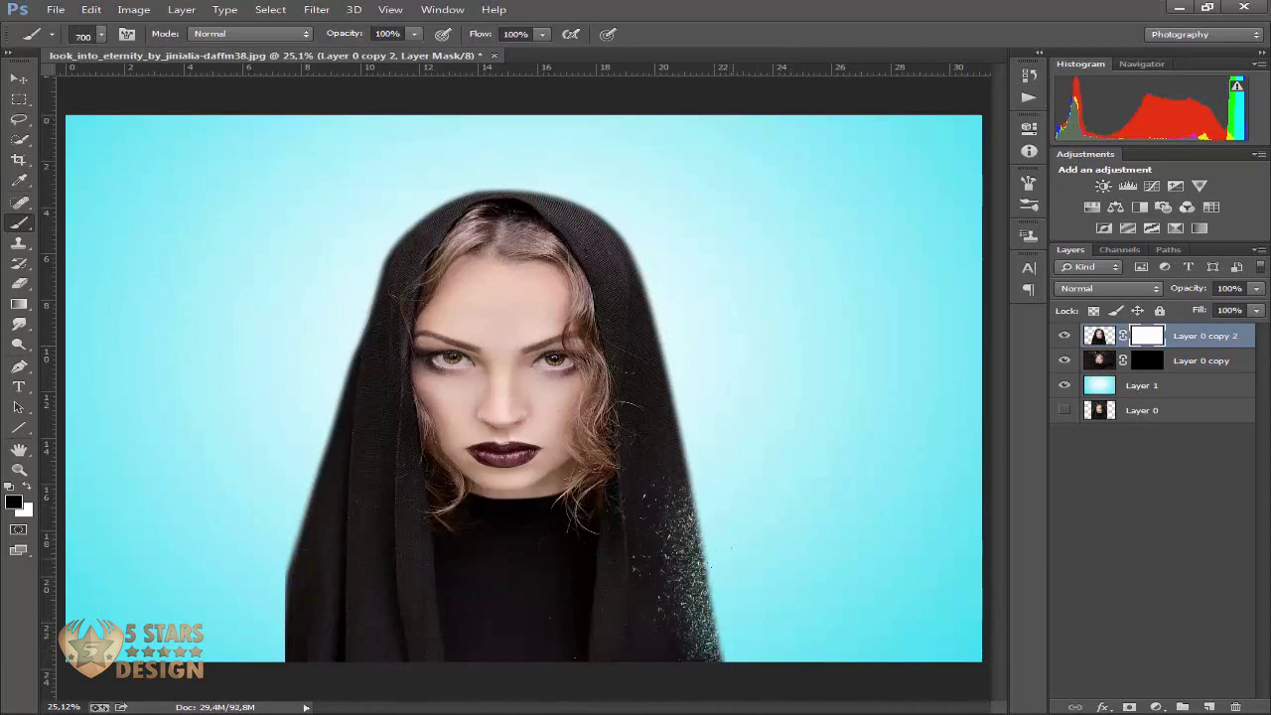
mouse_move(732, 547)
mouse_down()
mouse_move(689, 390)
mouse_move(685, 506)
mouse_move(651, 347)
mouse_move(679, 364)
mouse_move(661, 417)
mouse_move(631, 260)
mouse_move(497, 197)
mouse_move(608, 230)
mouse_up()
key(bracketright)
key(bracketright)
key(bracketright)
Step: With an 800 px brush, scatter particles across the hood's top and left edges
right_click(435, 180)
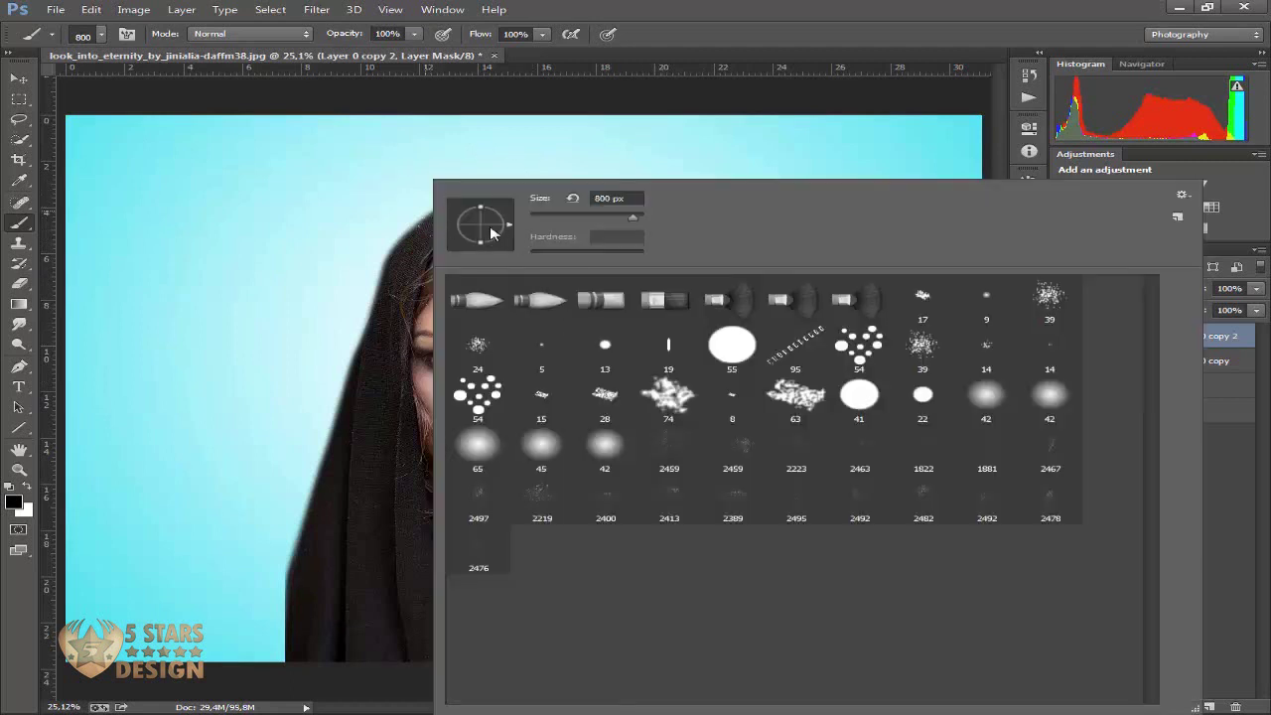
click(355, 248)
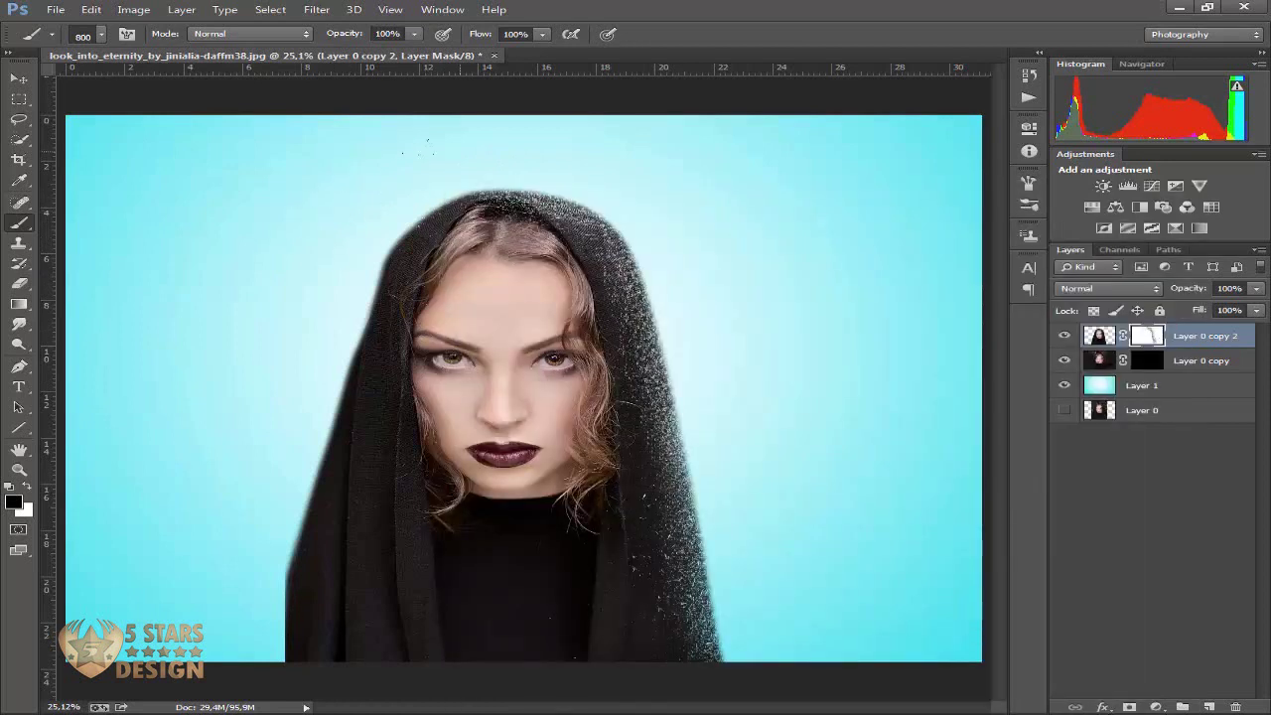
mouse_move(459, 206)
mouse_down()
mouse_move(402, 253)
mouse_move(387, 286)
mouse_move(487, 198)
mouse_move(527, 197)
mouse_up()
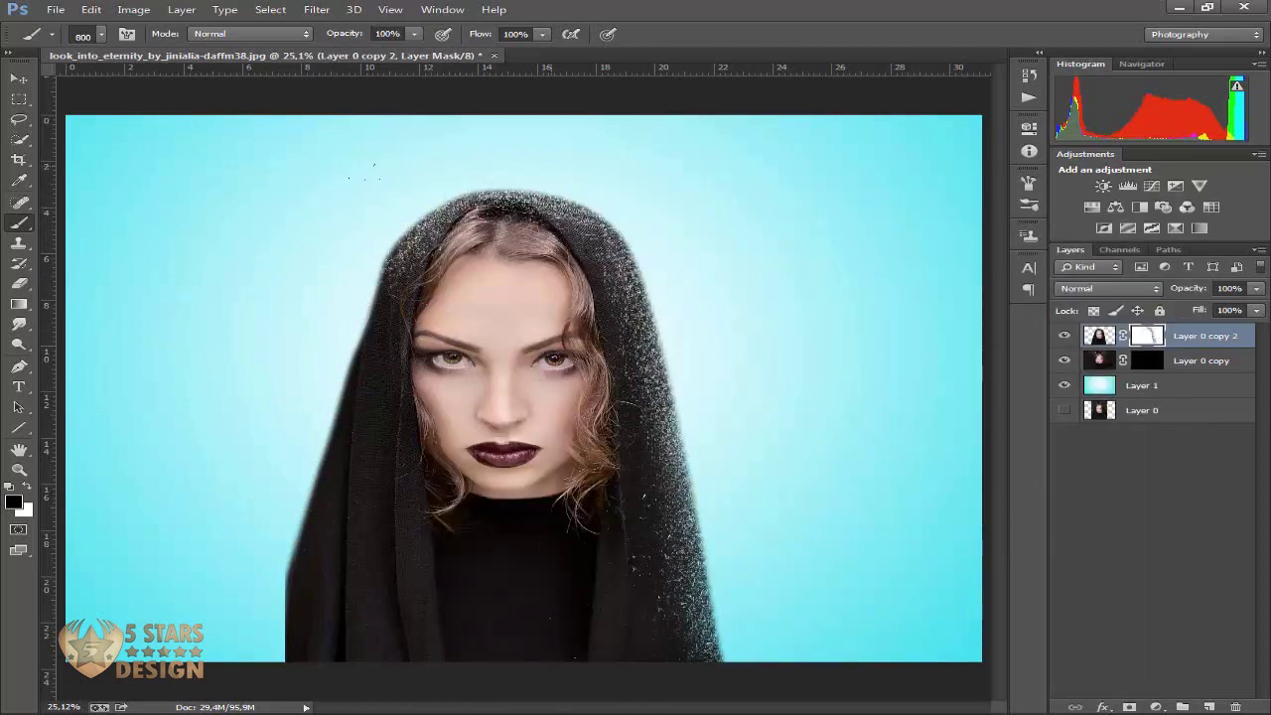
mouse_move(365, 174)
mouse_down()
mouse_move(288, 337)
mouse_move(293, 298)
mouse_move(261, 447)
mouse_move(256, 429)
mouse_move(244, 442)
mouse_up()
mouse_move(268, 273)
mouse_down()
mouse_move(214, 595)
mouse_move(234, 486)
mouse_up()
key(bracketright)
key(bracketright)
key(bracketleft)
key(bracketleft)
key(bracketleft)
Step: Rotate the brush tip diagonally and break up the hood's left and upper-left edges
right_click(334, 180)
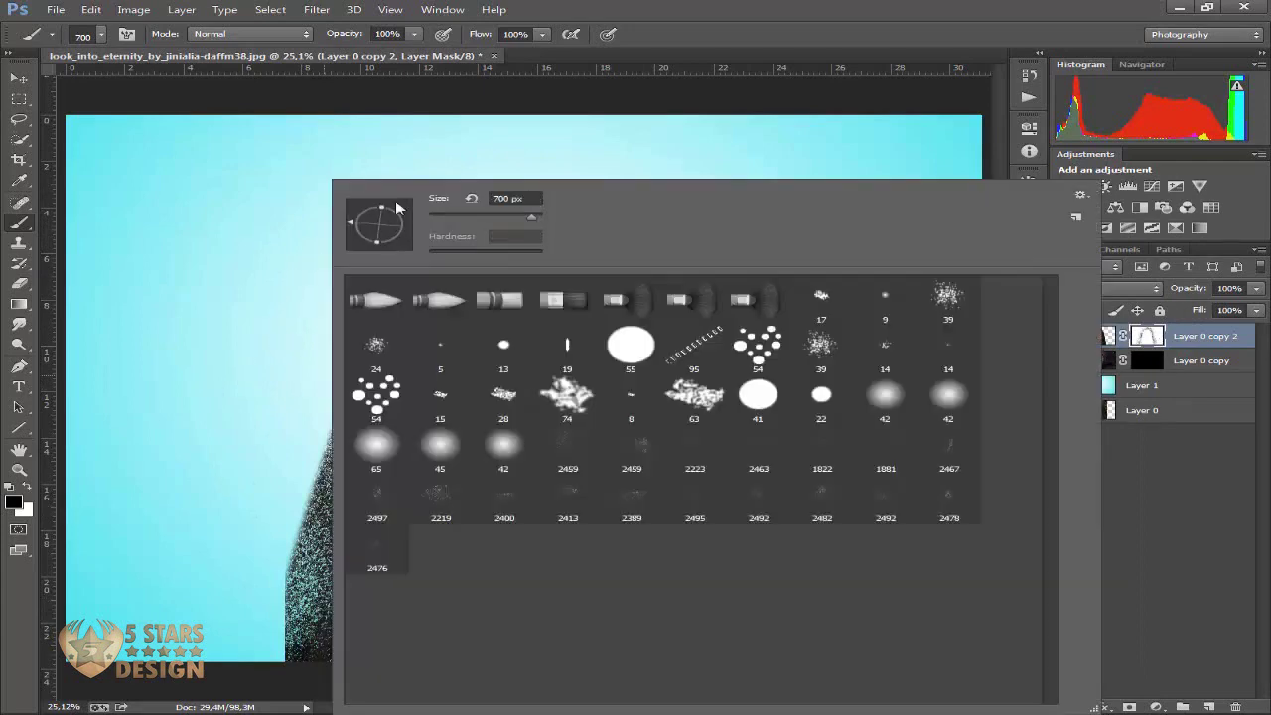
drag(374, 211, 266, 300)
key(Return)
mouse_move(298, 437)
mouse_down()
mouse_move(244, 571)
mouse_move(303, 348)
mouse_up()
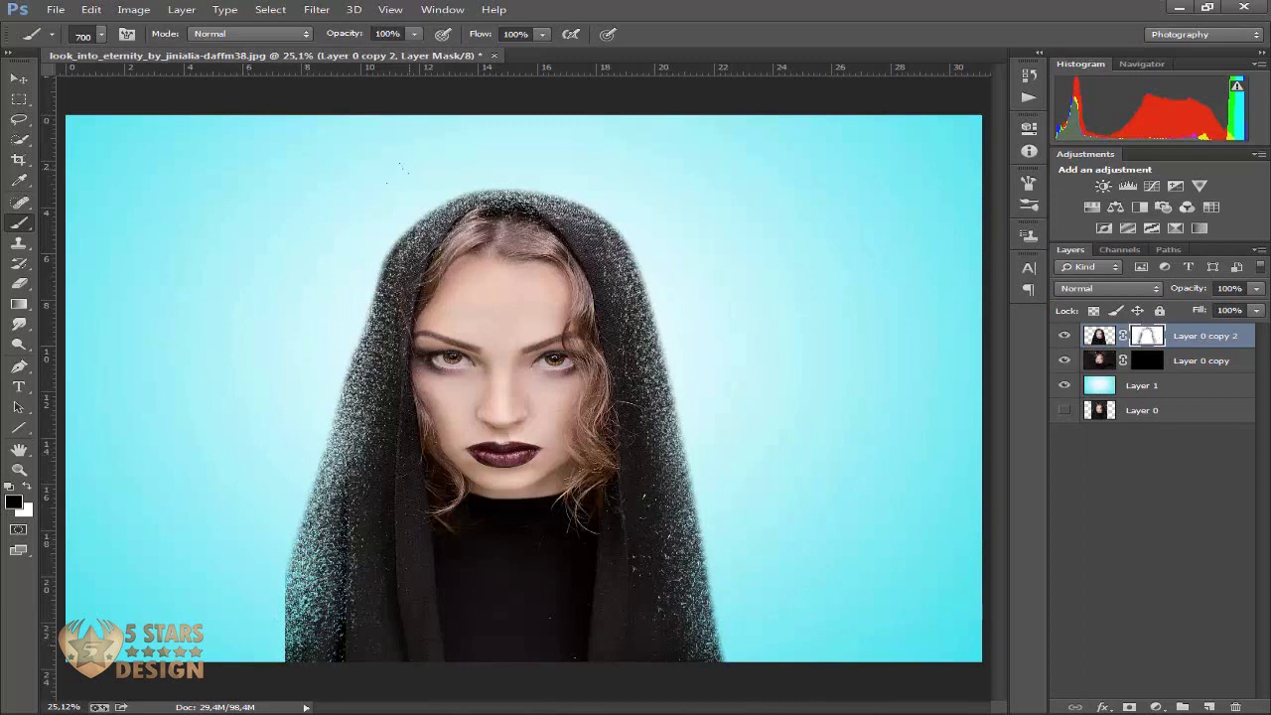
drag(355, 224, 562, 144)
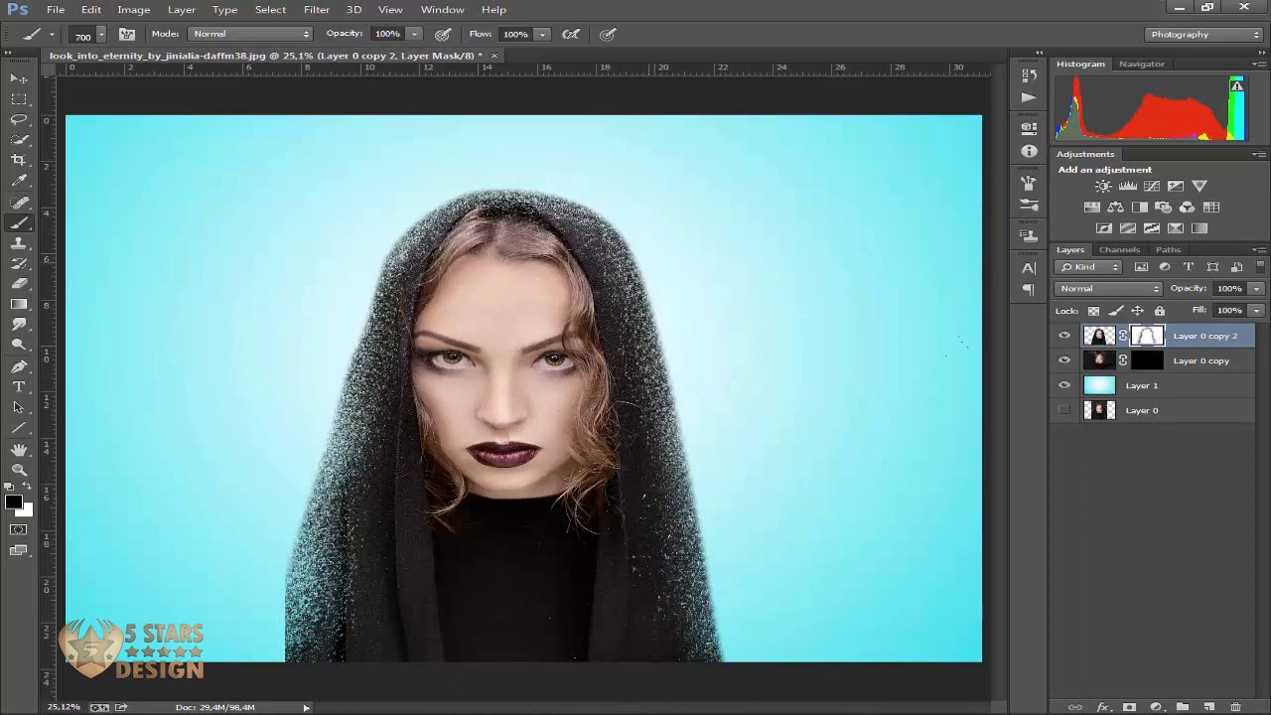
click(1149, 365)
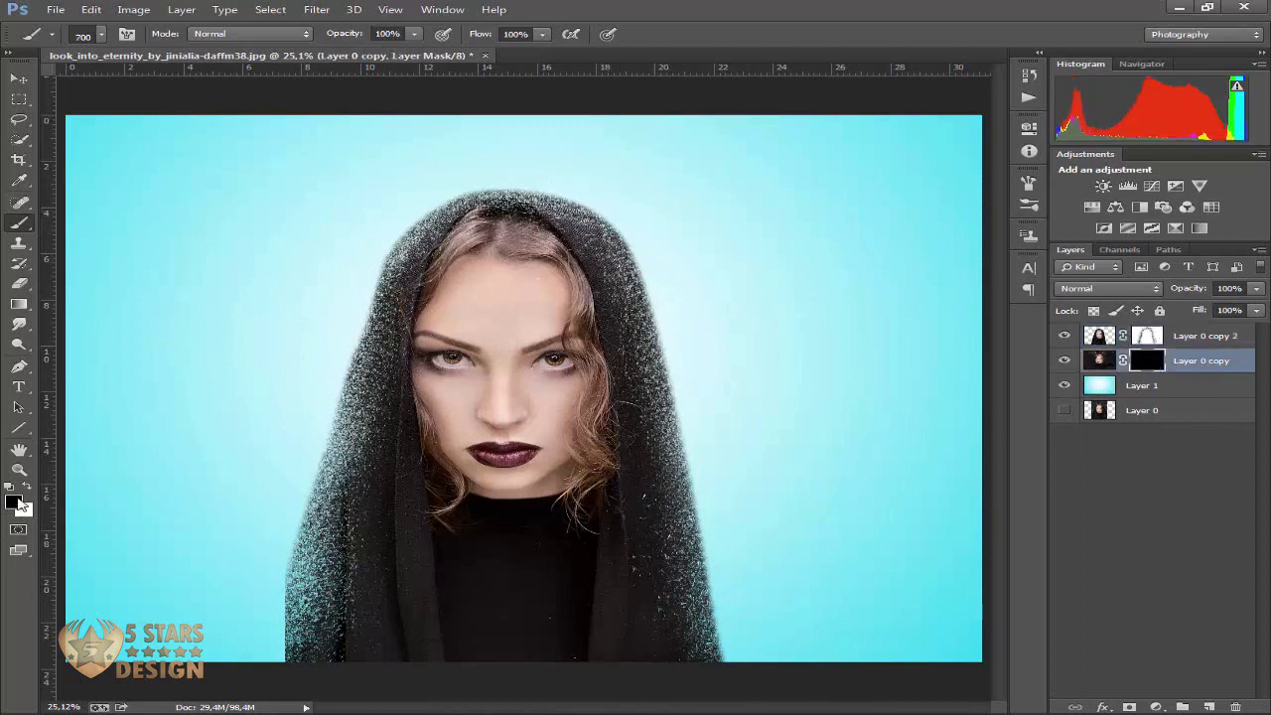
Step: Paint white on Layer 0 copy's mask to reveal particles along the hood's upper-left and left edges
click(27, 486)
key(bracketright)
drag(436, 149, 347, 268)
key(bracketright)
key(bracketright)
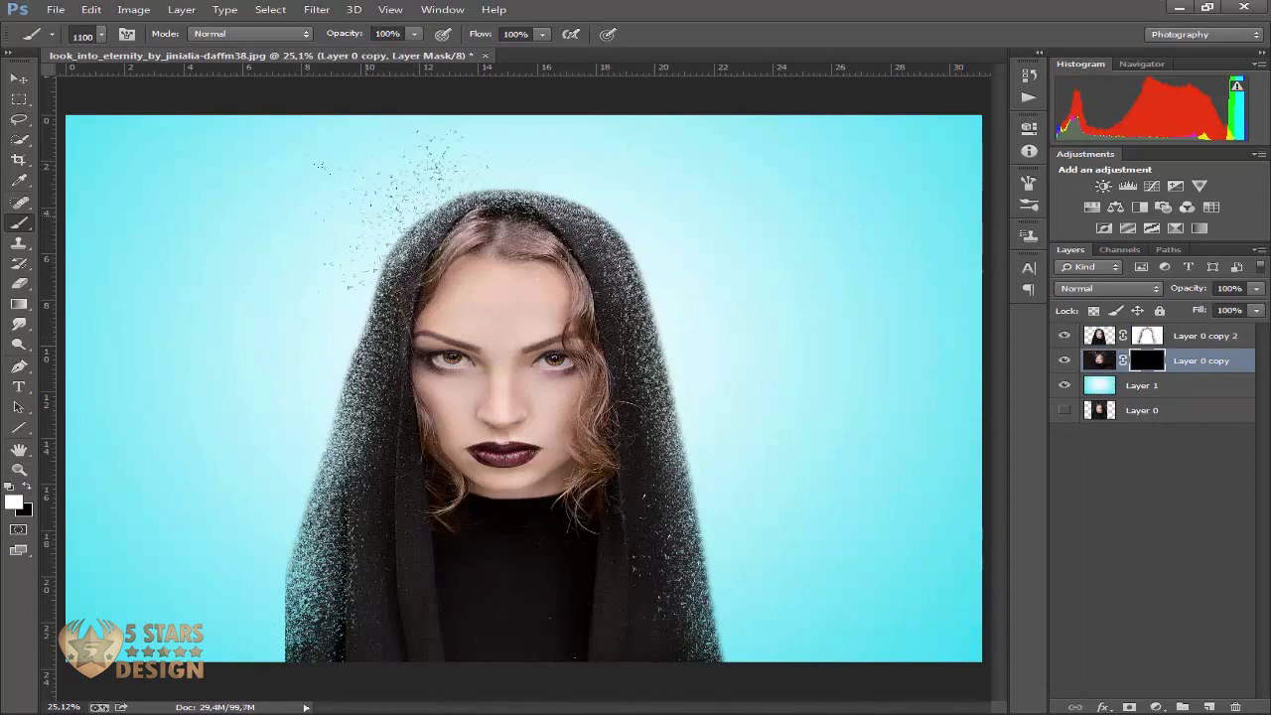
mouse_move(402, 183)
mouse_down()
mouse_move(276, 596)
mouse_move(387, 183)
mouse_up()
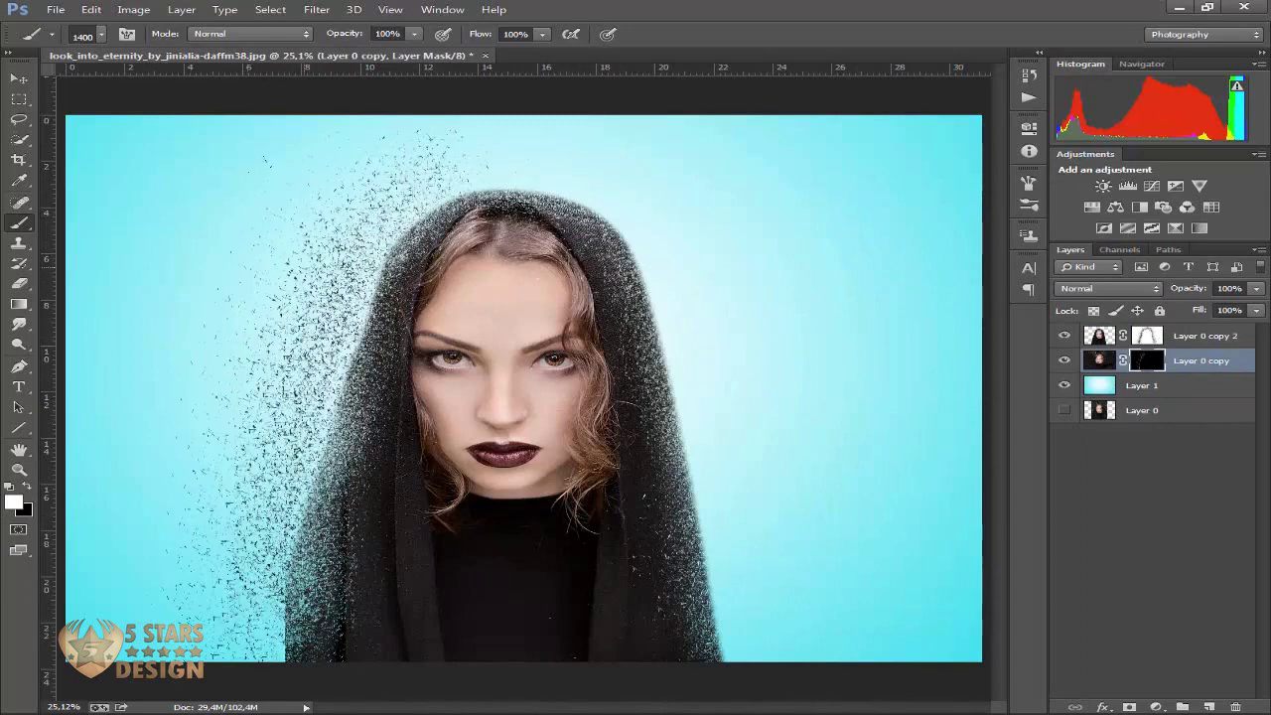
key(bracketright)
key(bracketright)
drag(348, 273, 263, 620)
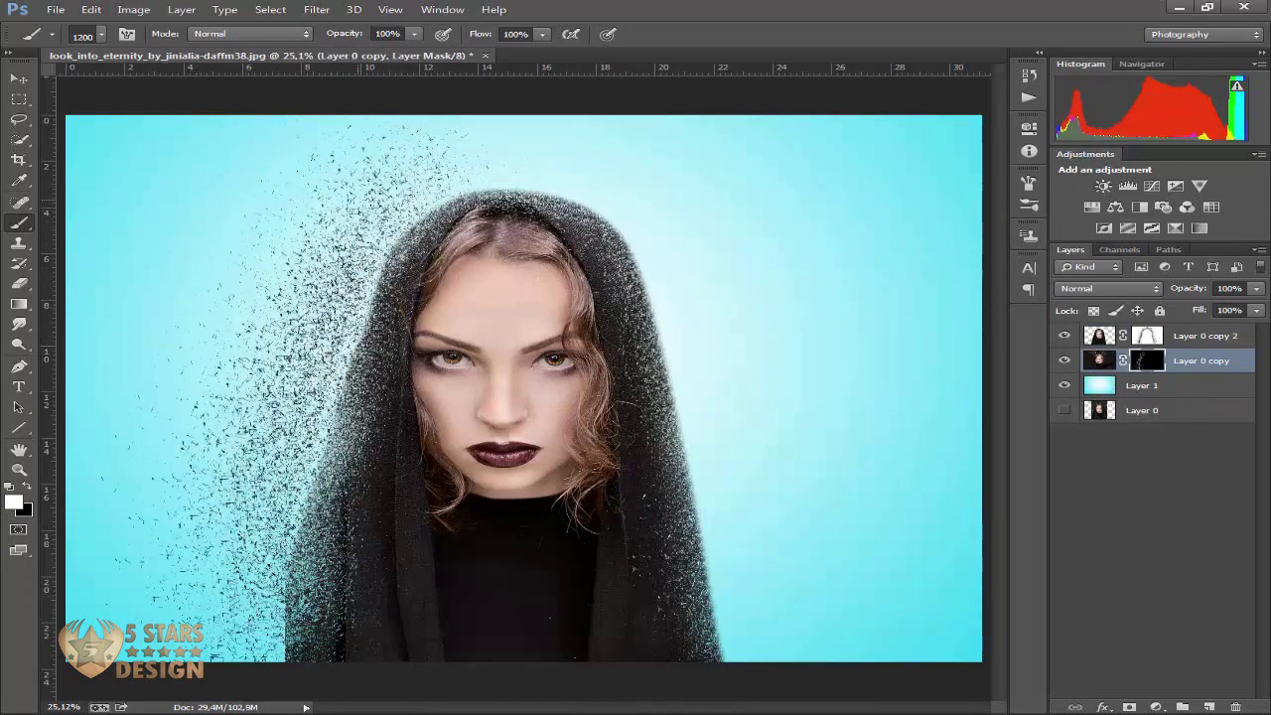
key(bracketleft)
key(bracketleft)
key(bracketleft)
drag(414, 198, 348, 343)
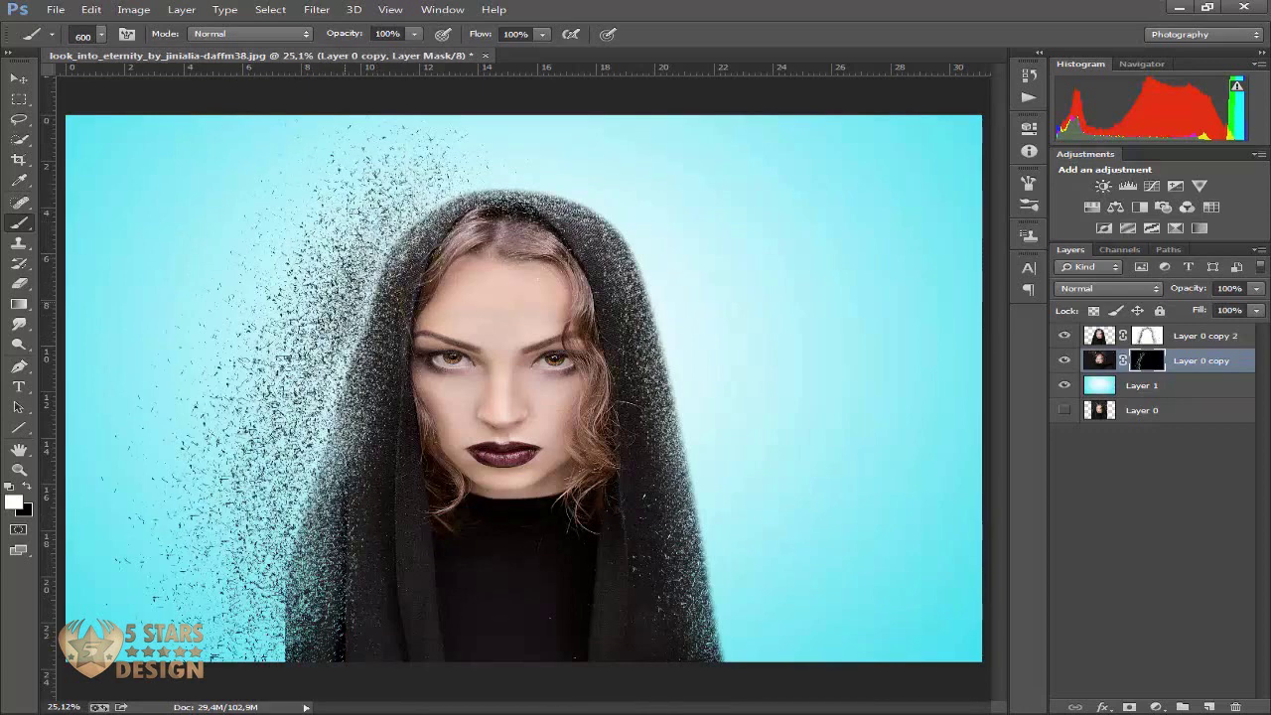
drag(378, 258, 318, 407)
key(bracketright)
key(bracketright)
key(bracketright)
drag(347, 347, 276, 646)
drag(352, 274, 431, 189)
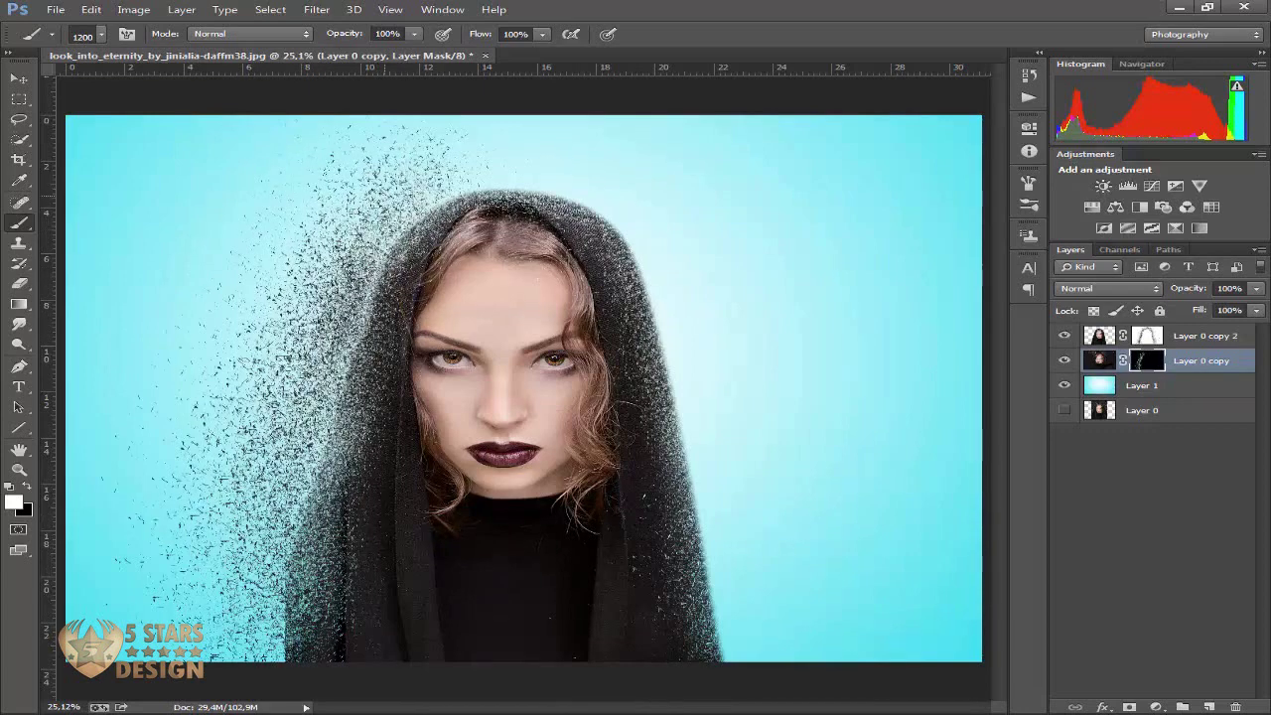
drag(382, 249, 335, 388)
Step: Add small and large particles down the hood's lower-left side, brush 400 to 2300 px
key(bracketleft)
key(bracketleft)
drag(291, 546, 258, 639)
key(bracketleft)
key(bracketleft)
key(bracketleft)
drag(402, 230, 337, 338)
mouse_move(372, 283)
mouse_down()
mouse_move(318, 387)
mouse_move(260, 581)
mouse_up()
key(bracketright)
key(bracketright)
key(bracketright)
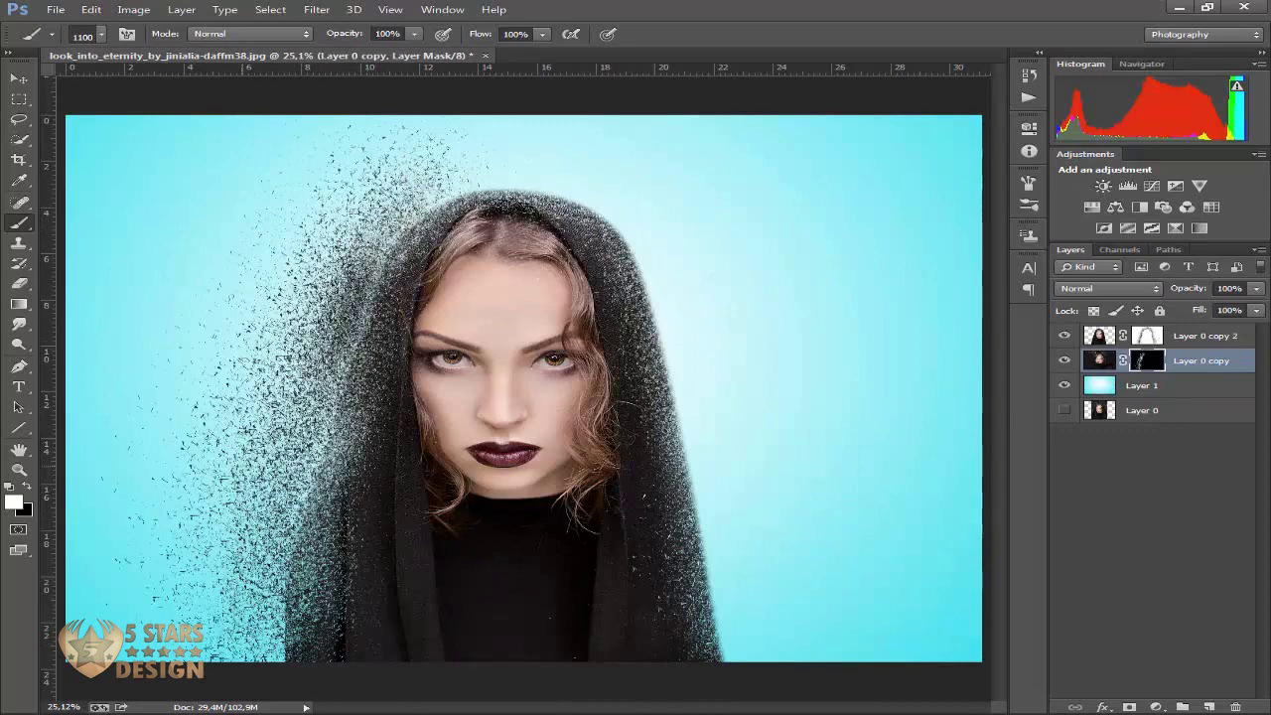
drag(288, 502, 253, 606)
key(bracketright)
key(bracketright)
key(bracketright)
drag(288, 417, 249, 656)
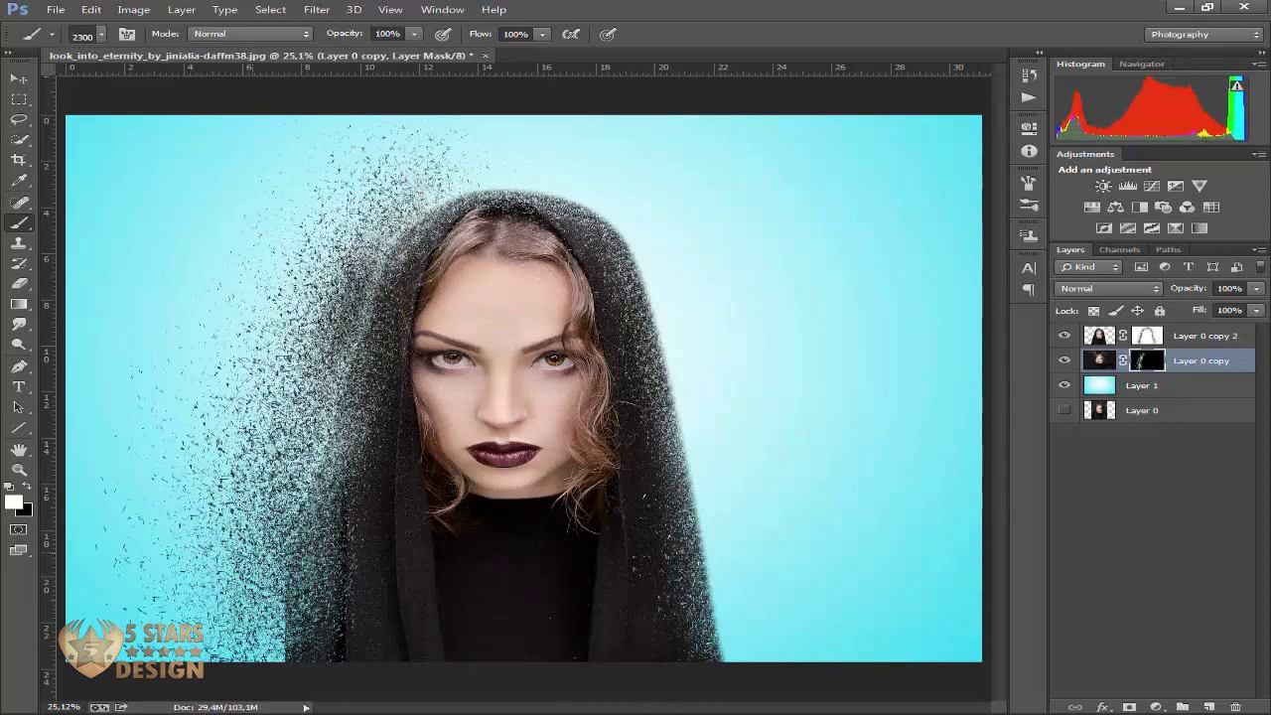
mouse_move(308, 551)
mouse_down()
mouse_move(283, 462)
mouse_move(298, 308)
mouse_up()
key(bracketleft)
drag(273, 447, 238, 586)
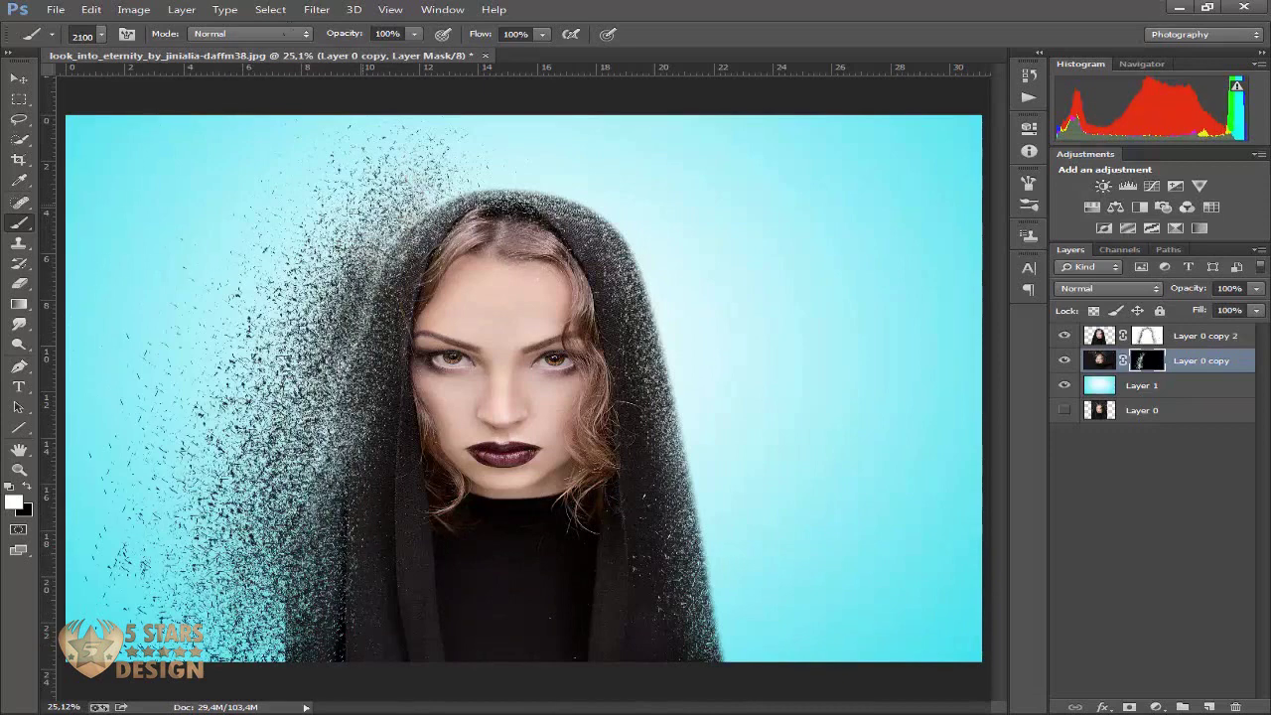
Step: Stamp particles above the top of the hood, shrinking the brush from 800 to 300 px
right_click(433, 153)
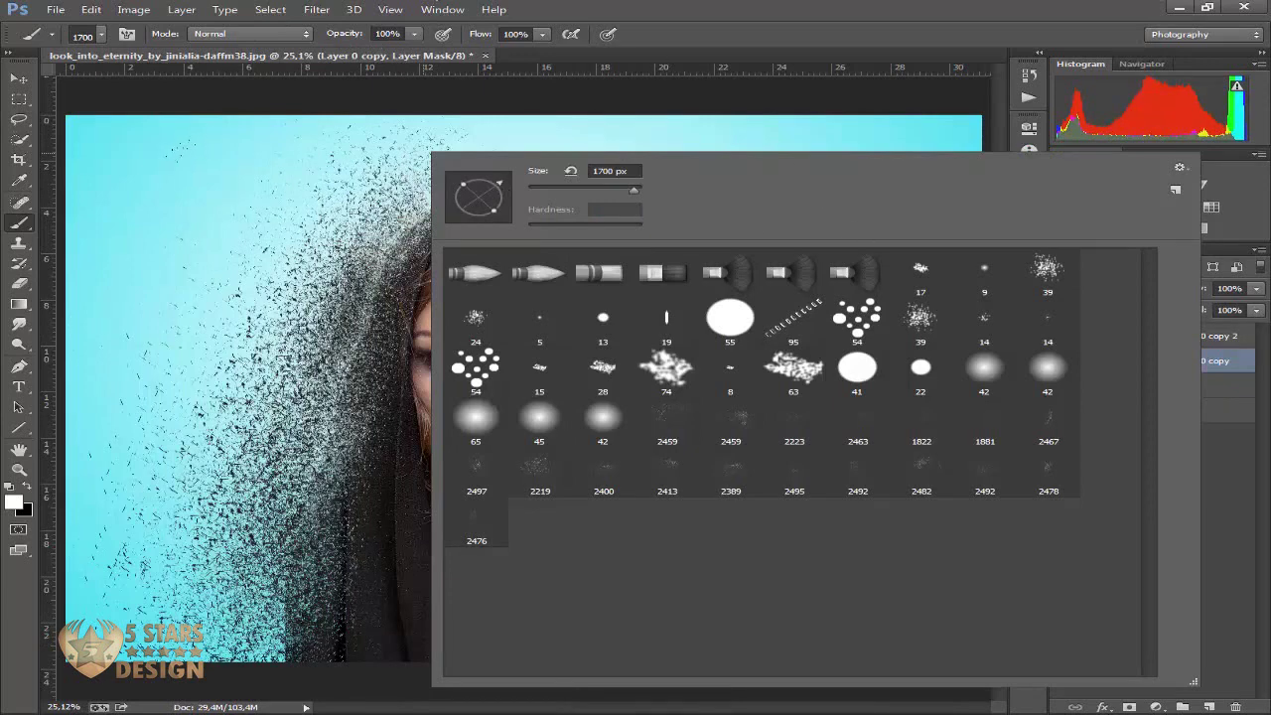
key(Escape)
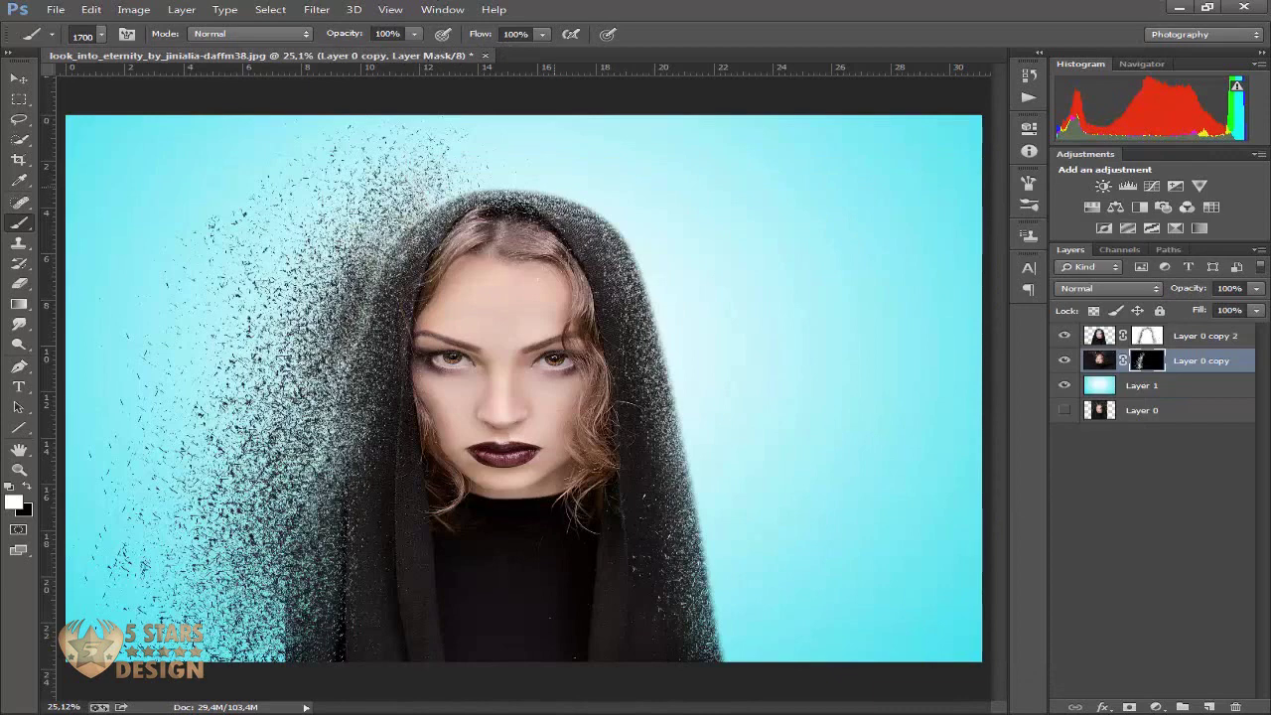
click(487, 131)
key(bracketleft)
key(bracketleft)
key(bracketleft)
click(462, 185)
click(509, 179)
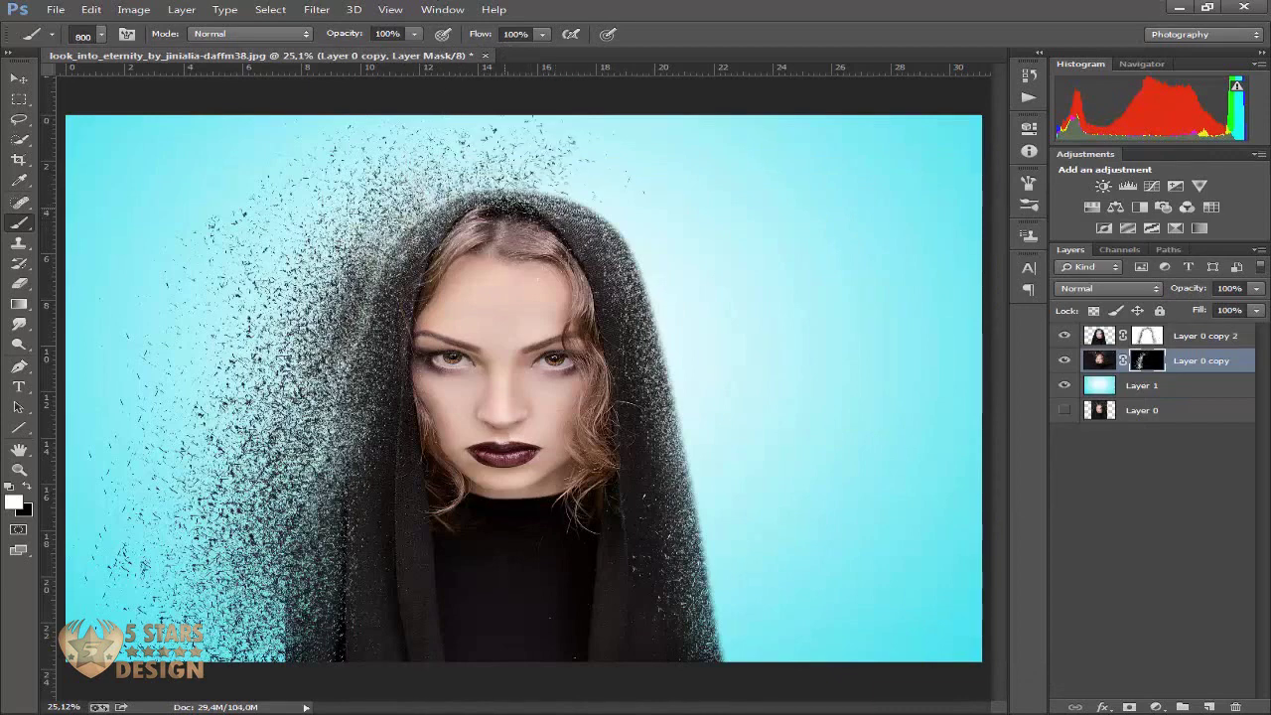
key(bracketleft)
key(bracketleft)
key(bracketleft)
right_click(501, 179)
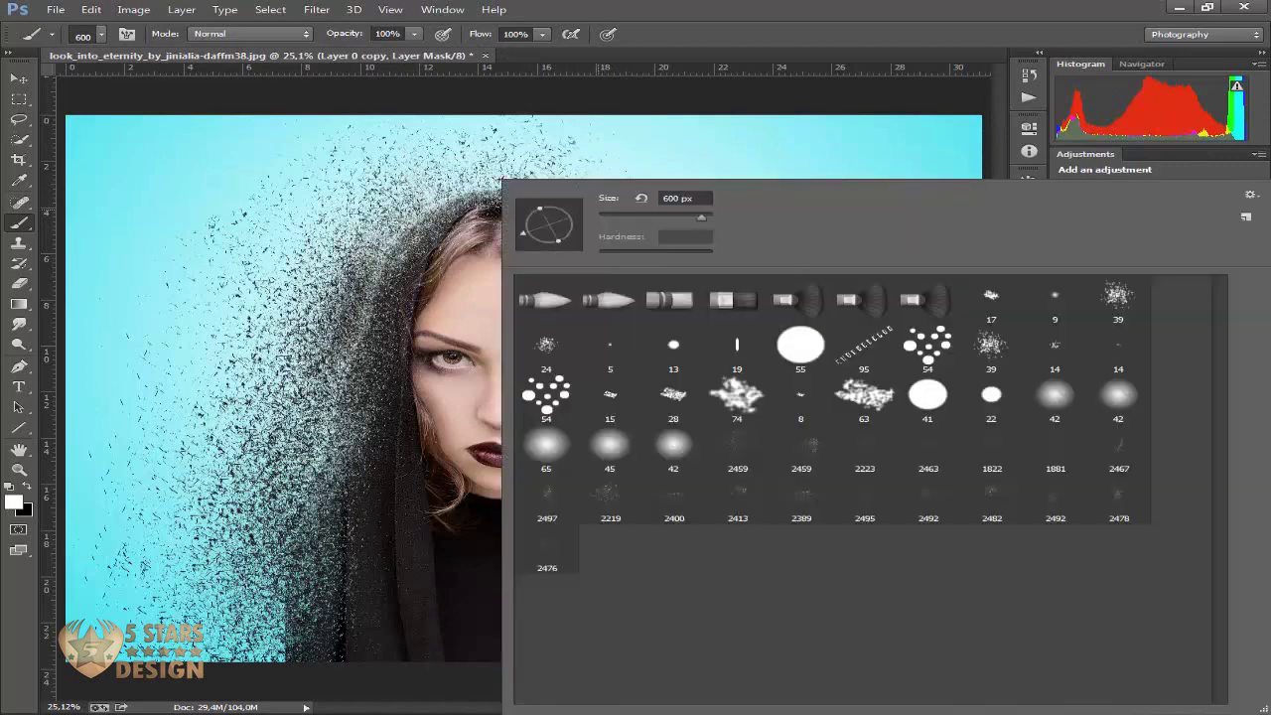
key(Escape)
key(bracketleft)
key(bracketleft)
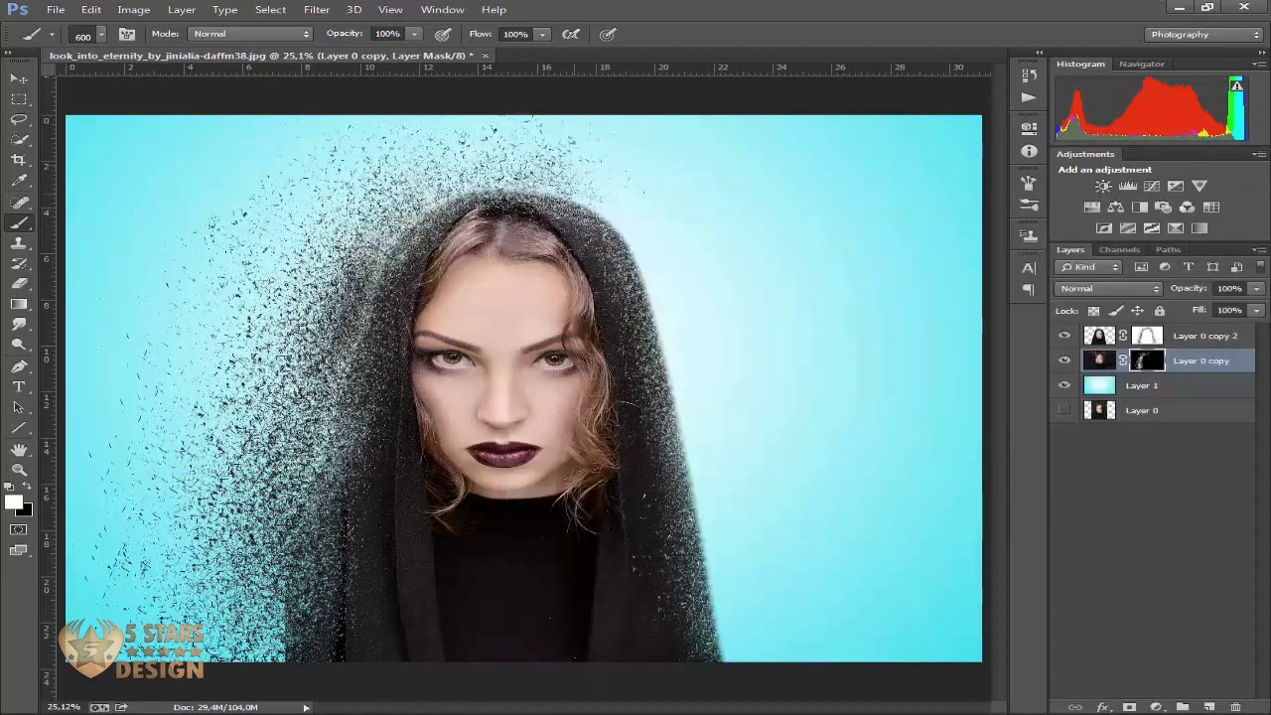
key(bracketleft)
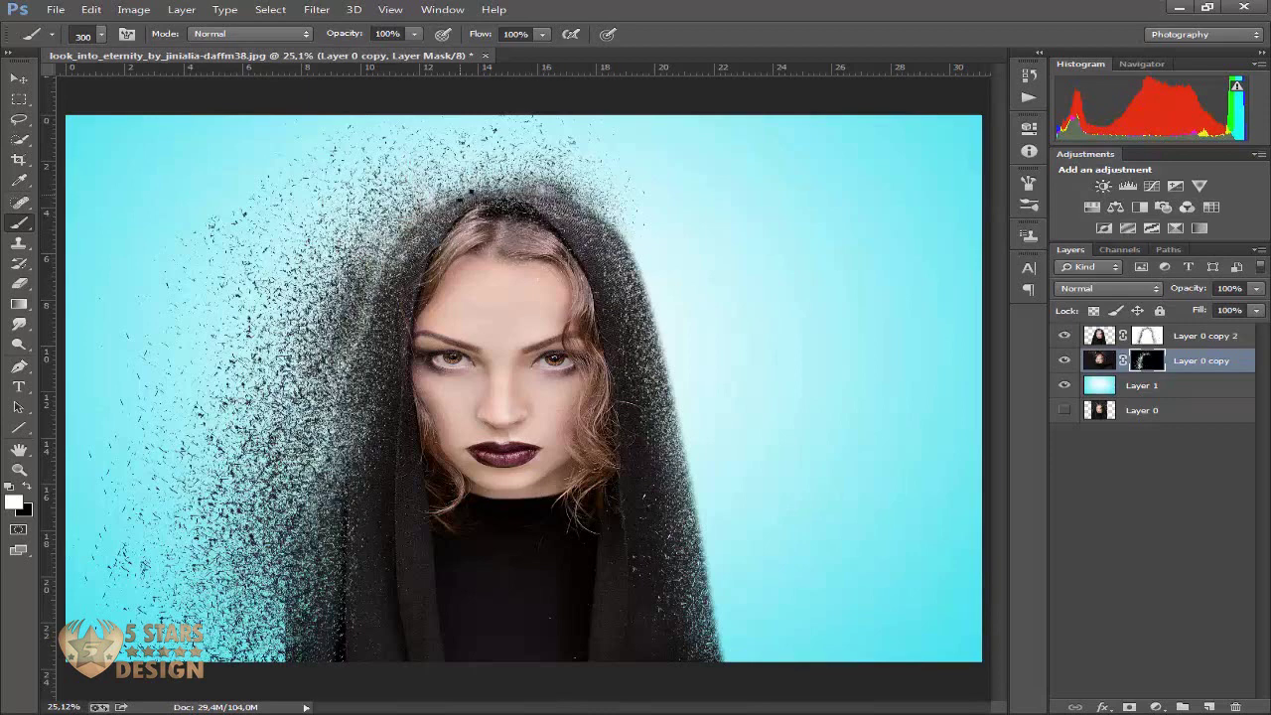
key(bracketright)
key(bracketright)
key(bracketright)
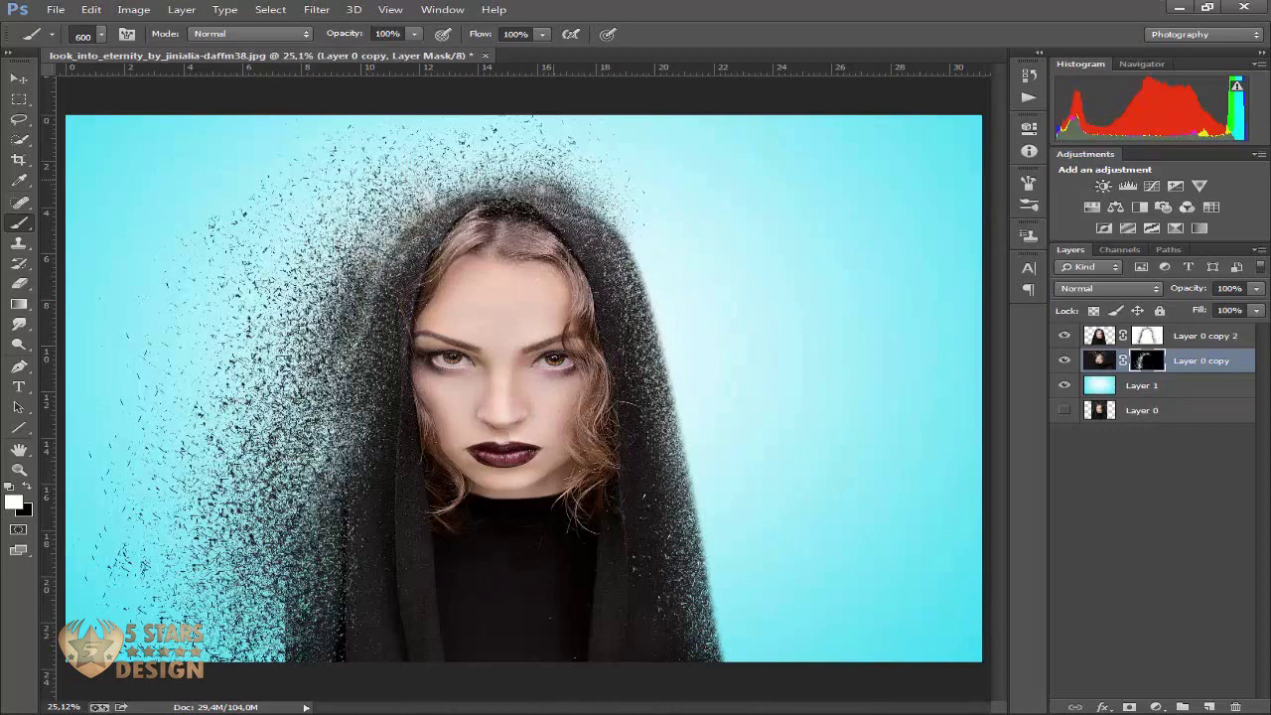
Step: Reveal larger particles on the far left with a white brush up to 2100 px
click(29, 486)
key(bracketleft)
key(bracketleft)
key(bracketleft)
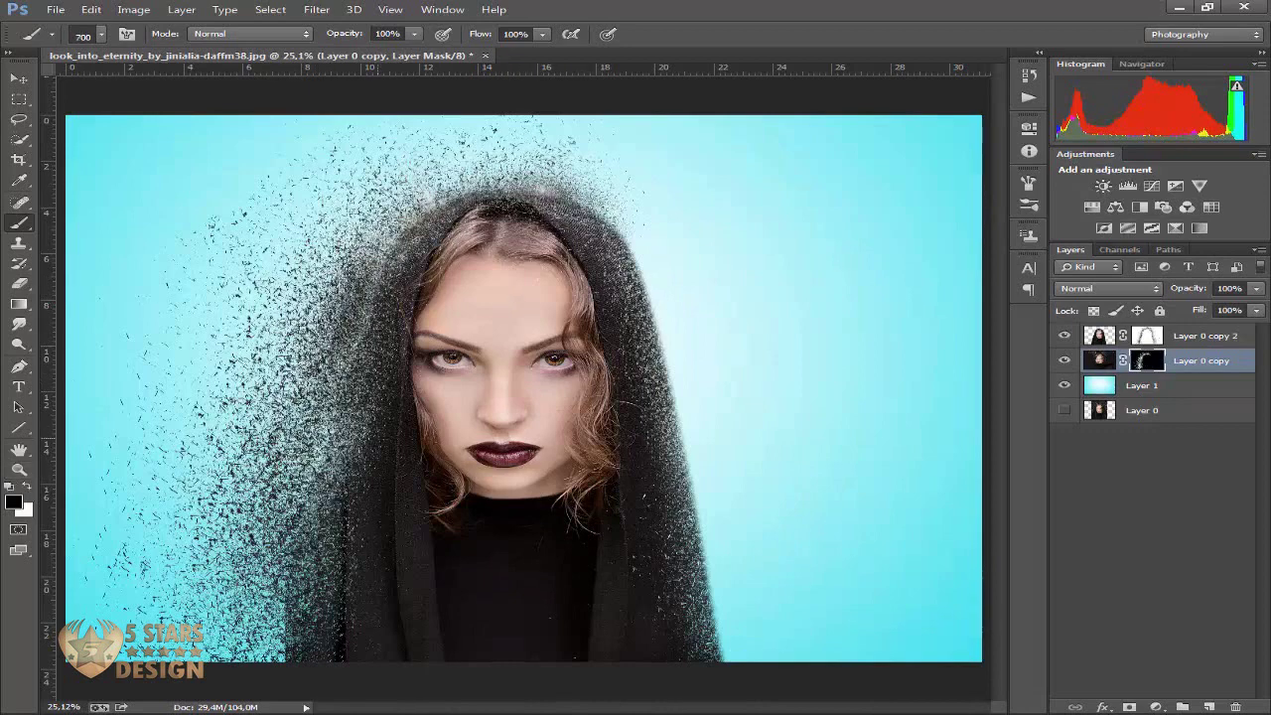
key(bracketright)
key(bracketright)
key(bracketright)
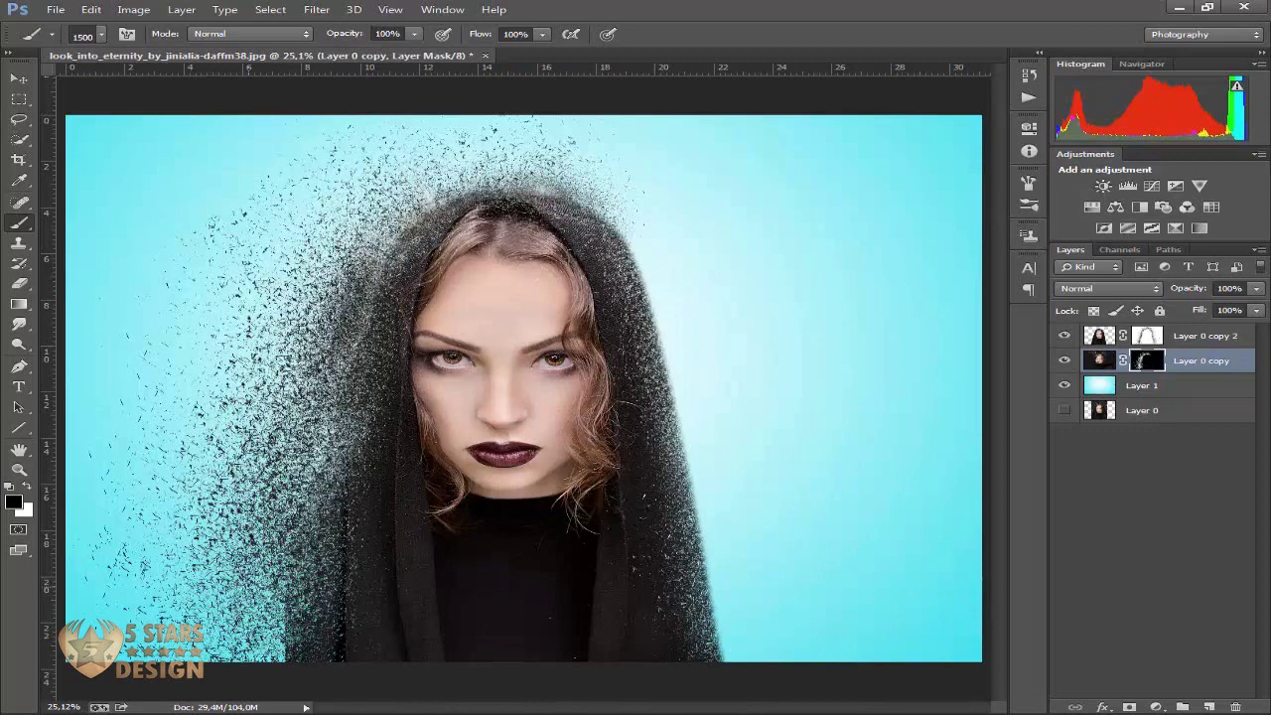
click(28, 486)
drag(263, 610, 264, 645)
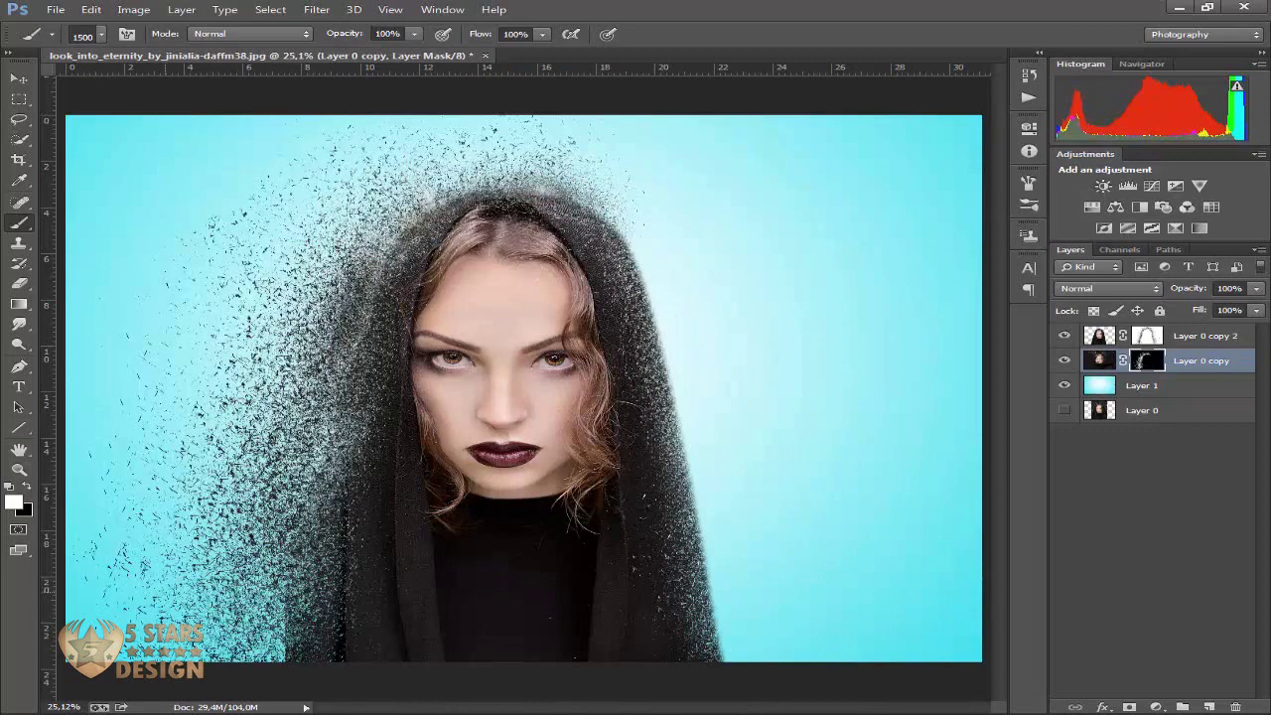
key(bracketright)
key(bracketright)
mouse_move(292, 320)
mouse_down()
mouse_move(226, 473)
mouse_move(238, 511)
mouse_move(212, 578)
mouse_up()
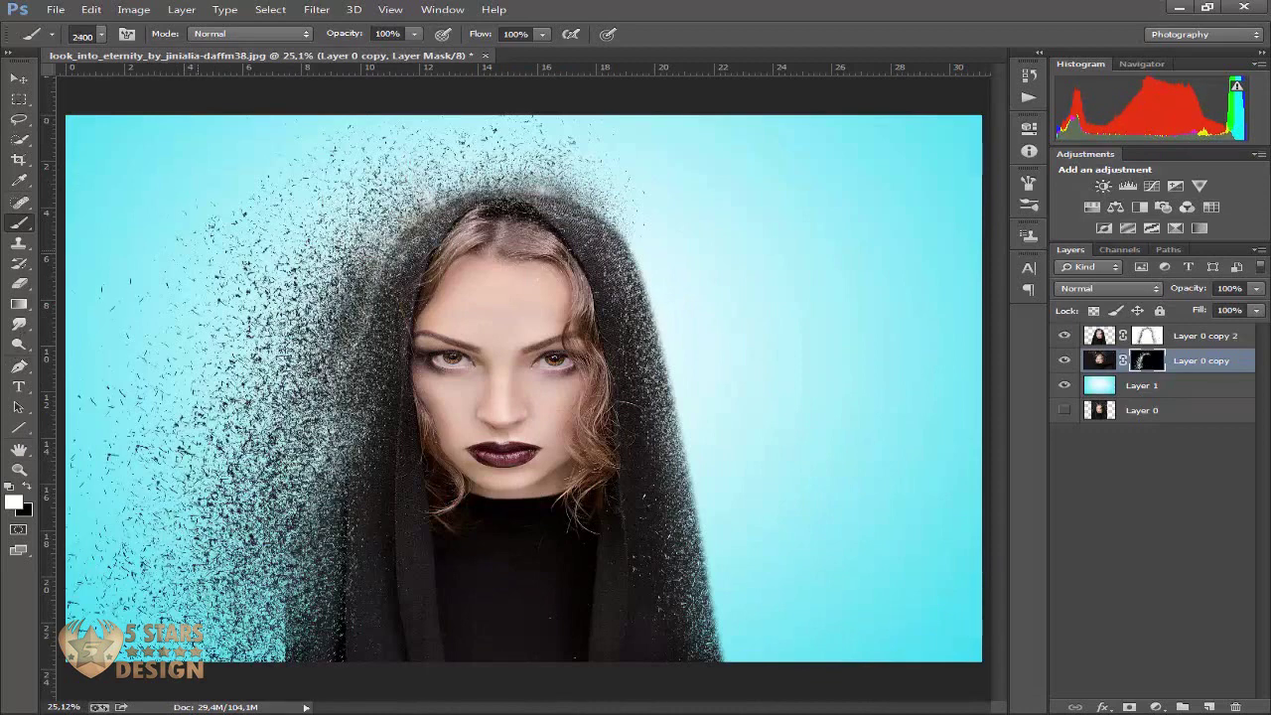
drag(259, 322, 244, 263)
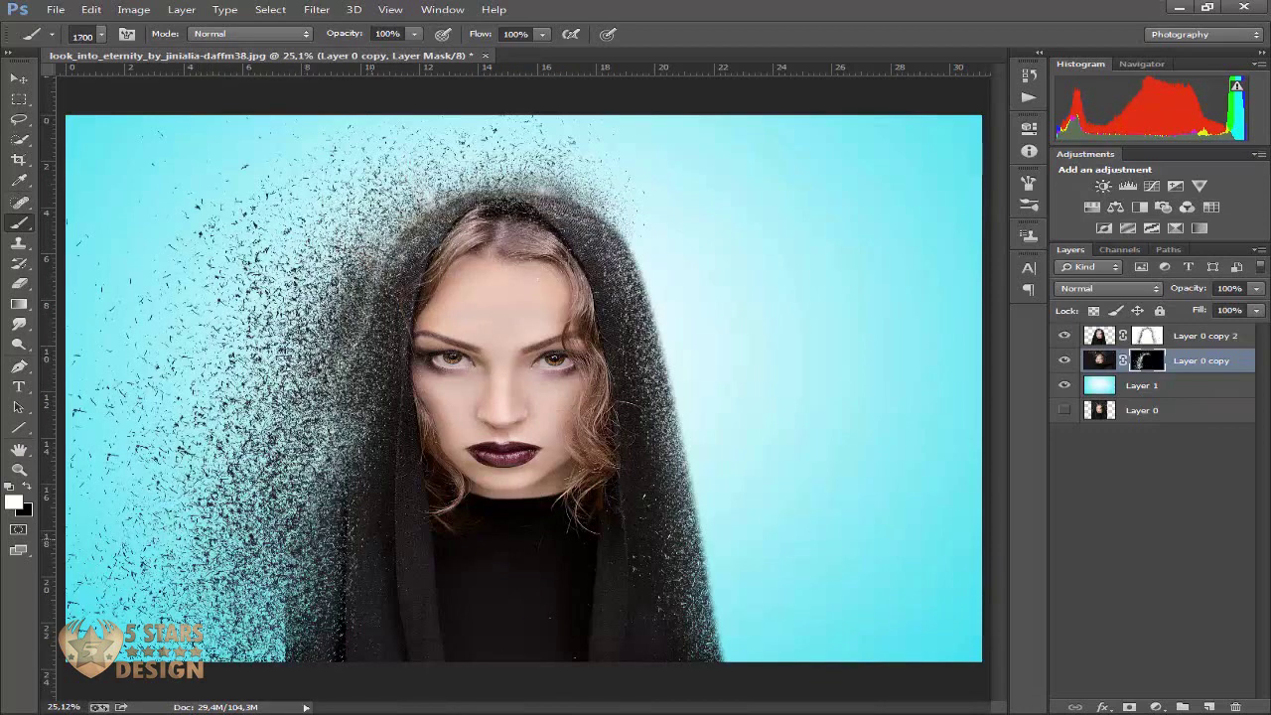
key(bracketleft)
key(bracketleft)
key(bracketleft)
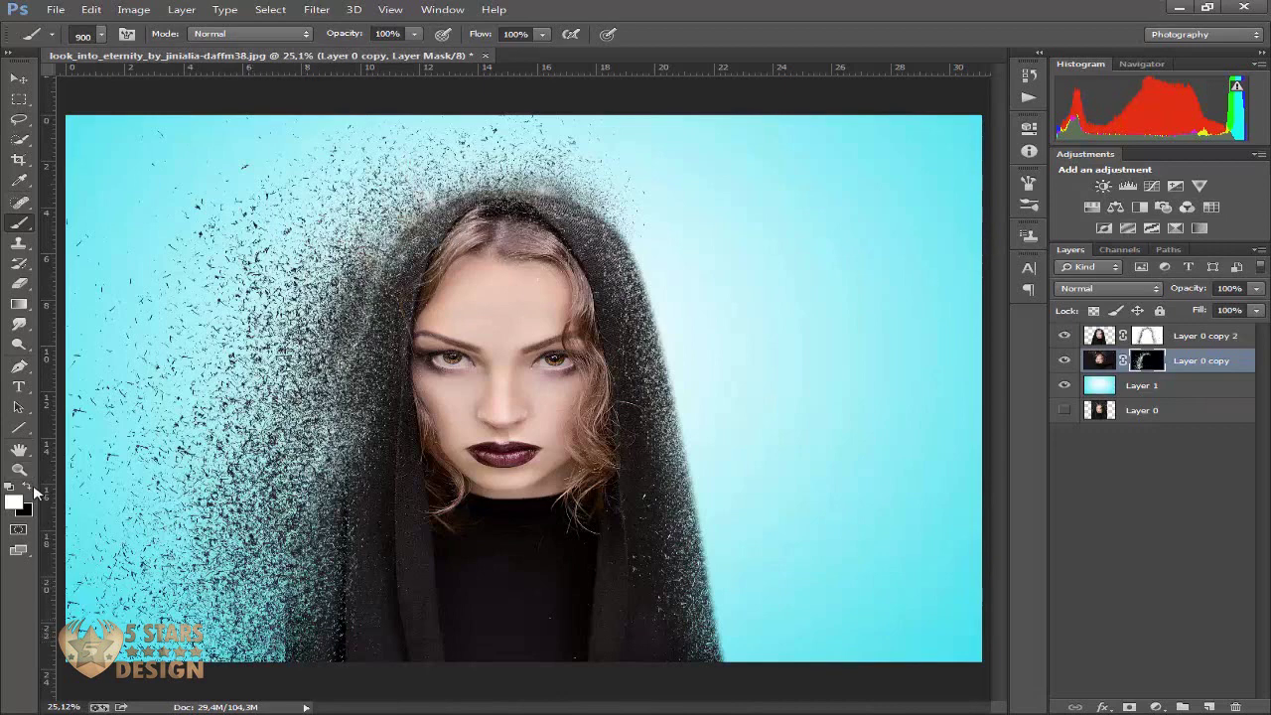
click(28, 488)
Step: Paint black on Layer 0 copy 2's mask to crumble the hood's left shoulder, brush 900-1600 px
key(bracketright)
key(bracketright)
key(bracketright)
key(alt+bracketright)
mouse_move(381, 655)
mouse_down()
mouse_move(348, 610)
mouse_move(336, 532)
mouse_up()
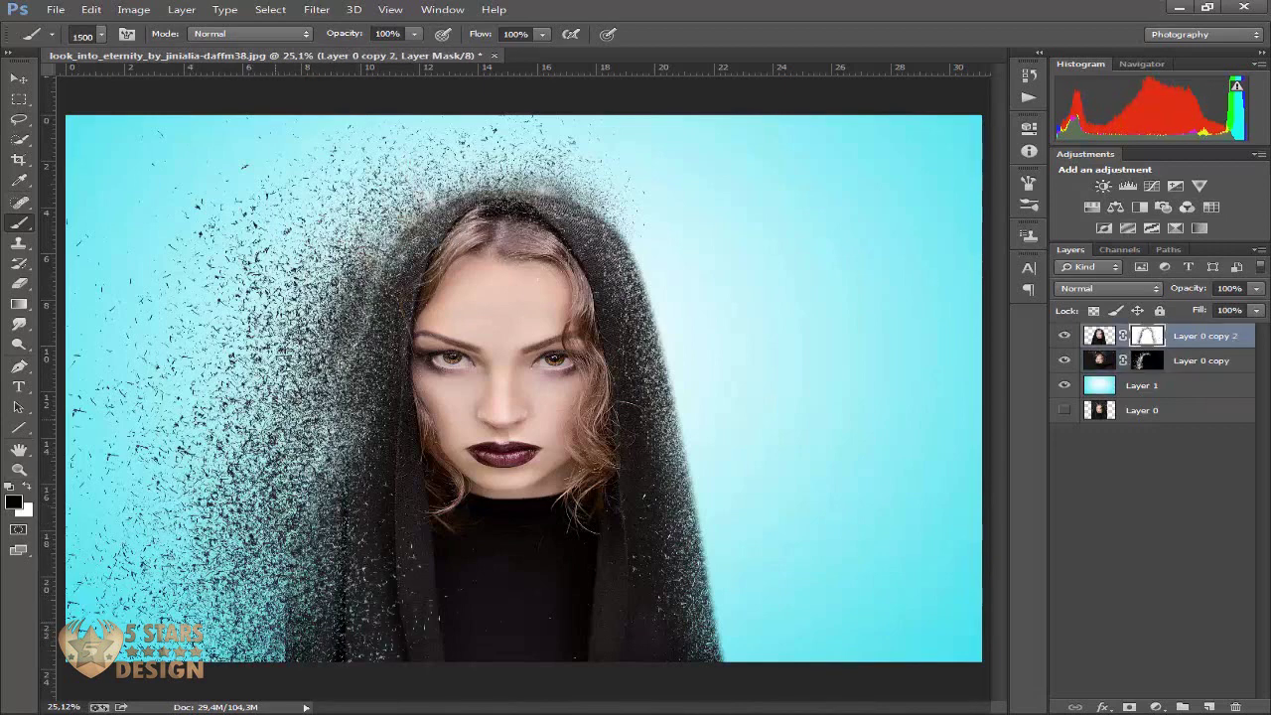
key(bracketleft)
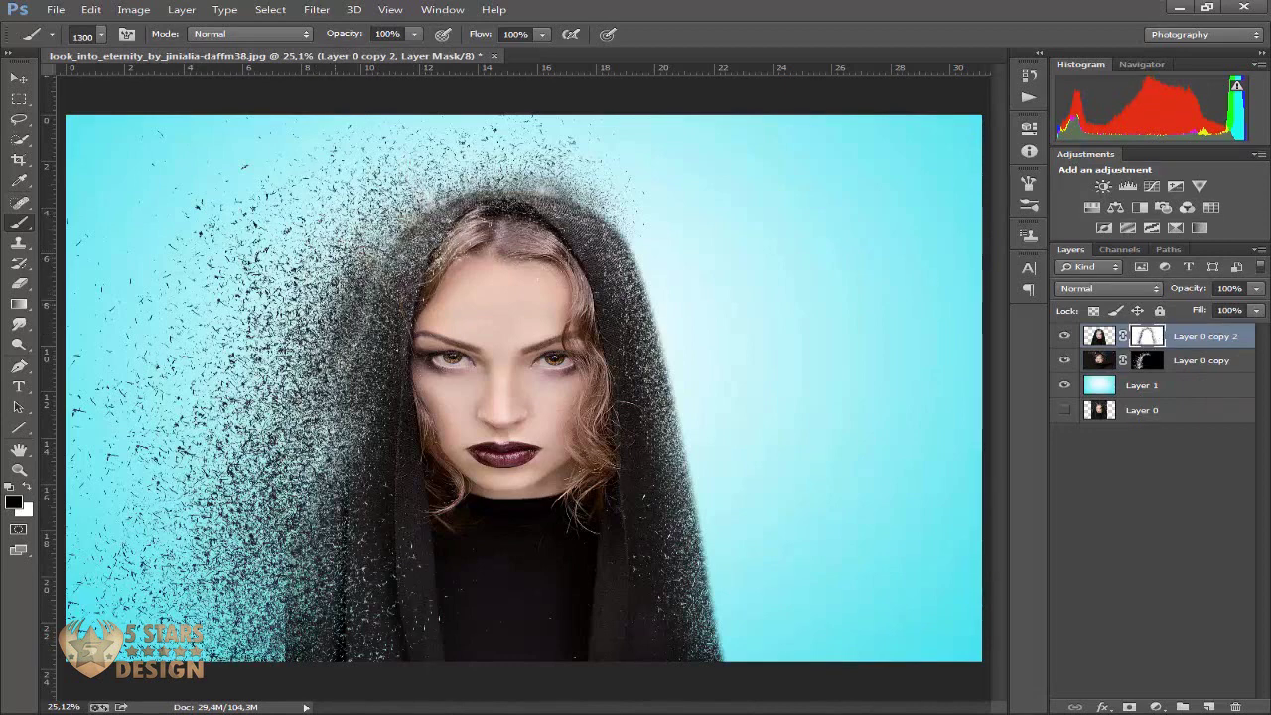
key(bracketright)
key(bracketright)
key(bracketright)
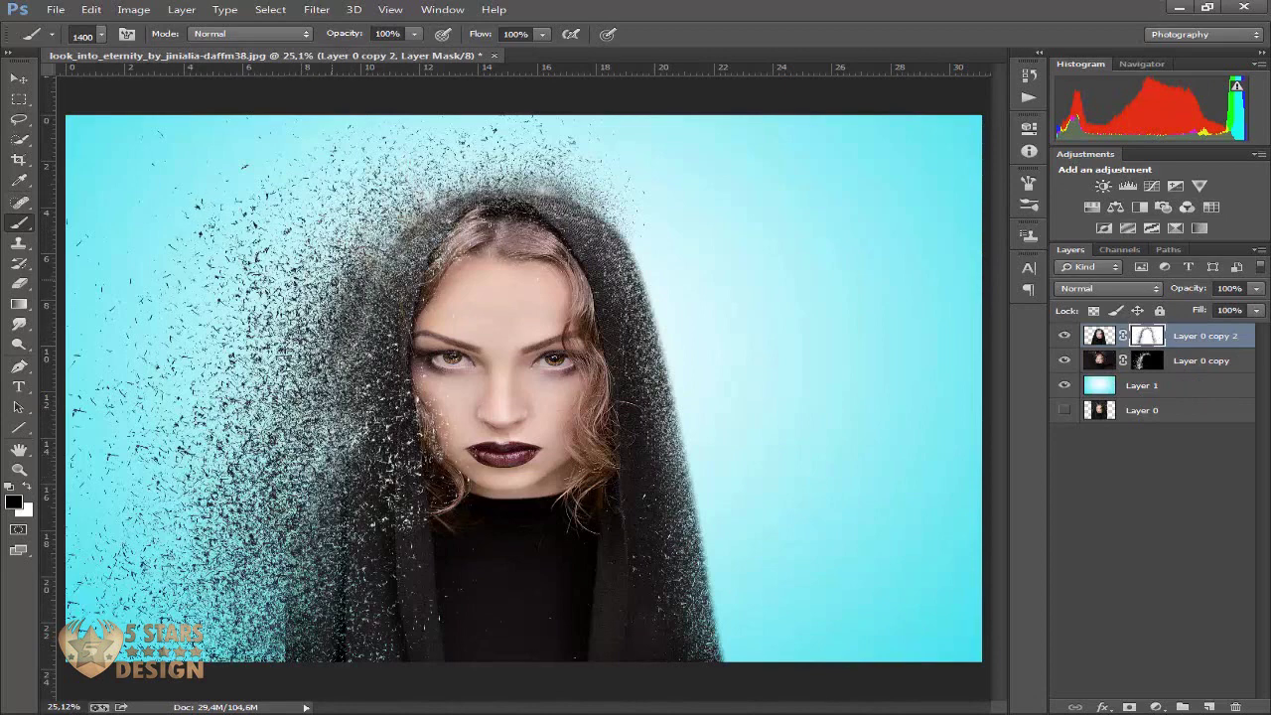
key(bracketleft)
key(bracketleft)
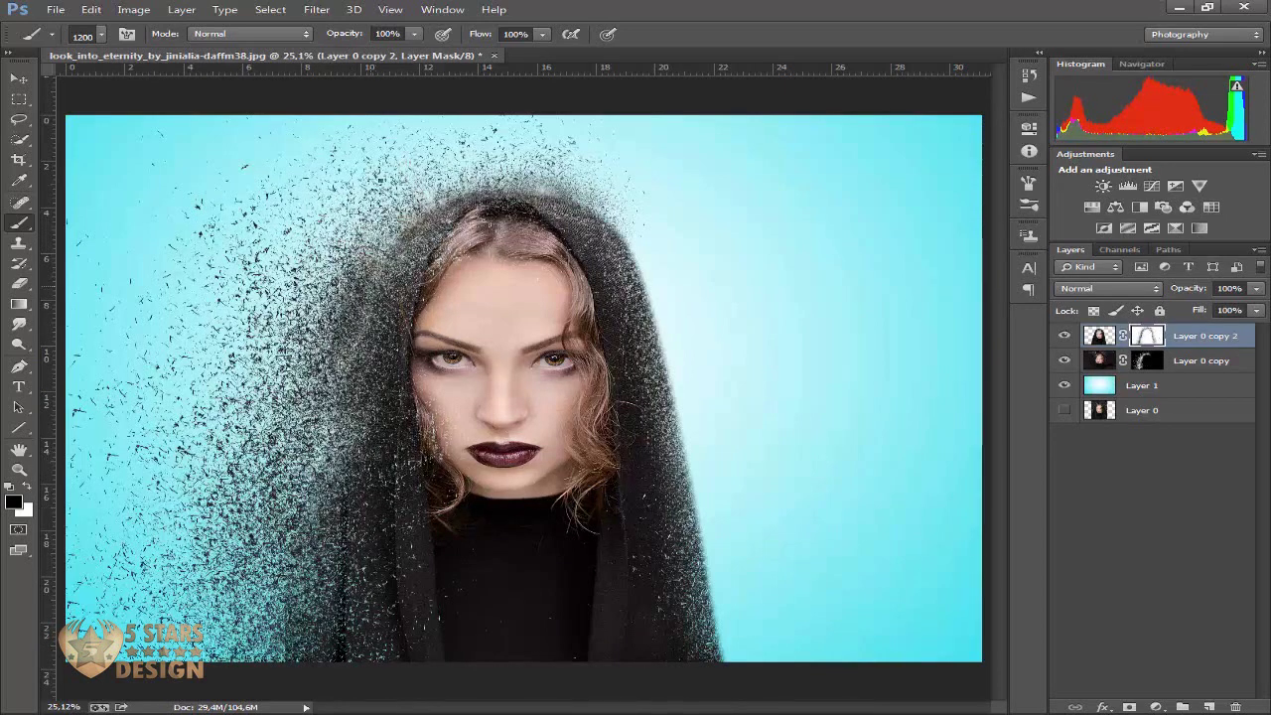
right_click(379, 181)
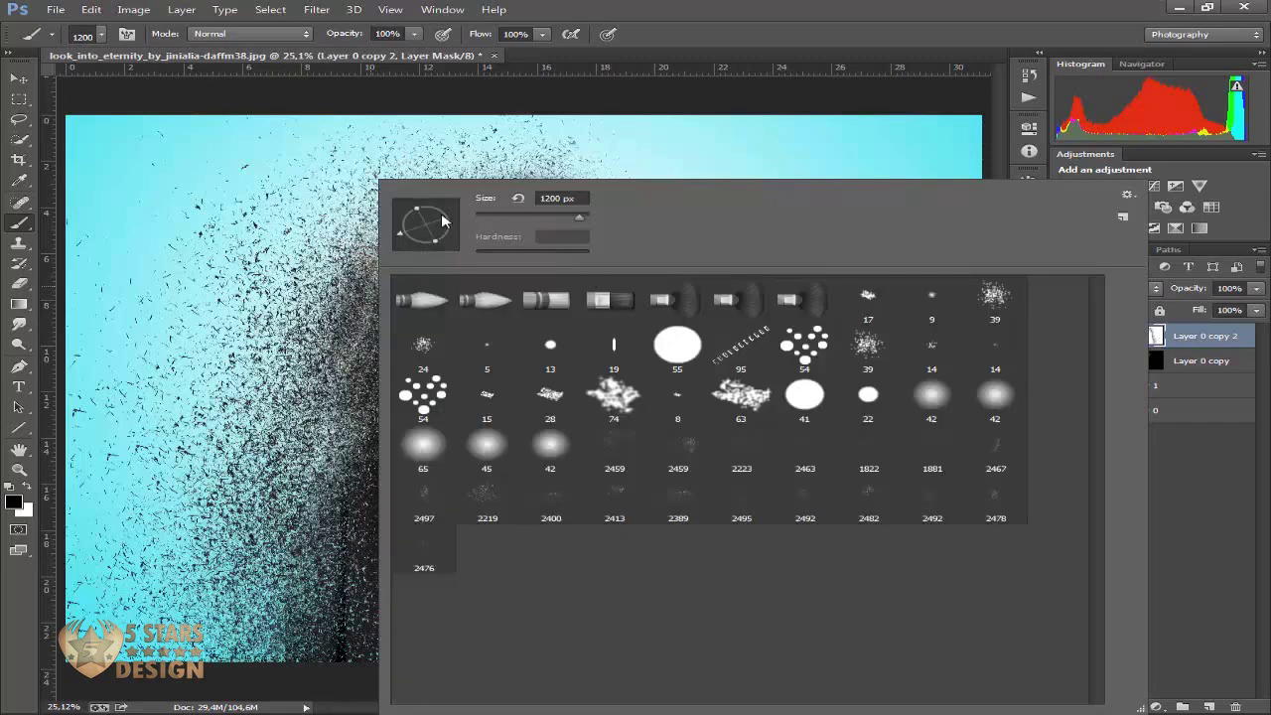
click(512, 177)
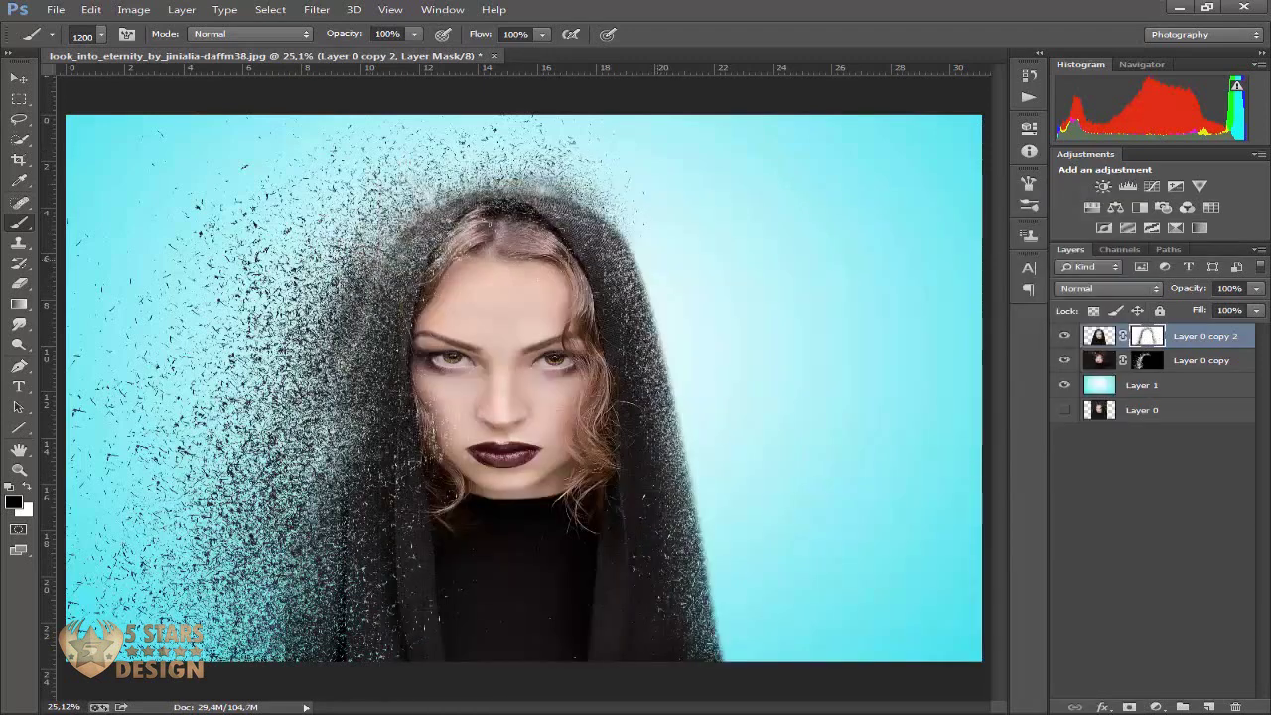
key(ctrl+i)
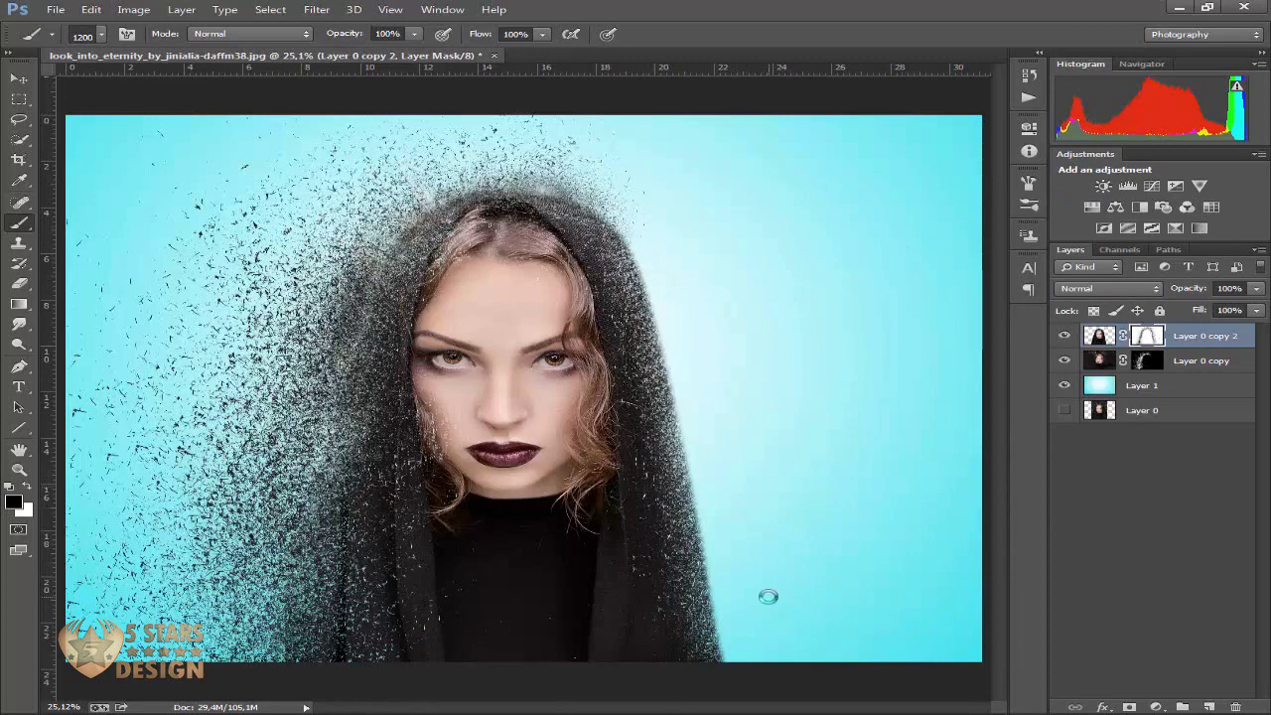
Step: On the Layer 0 copy mask, paint white particles near the hood's hair edge
click(1152, 363)
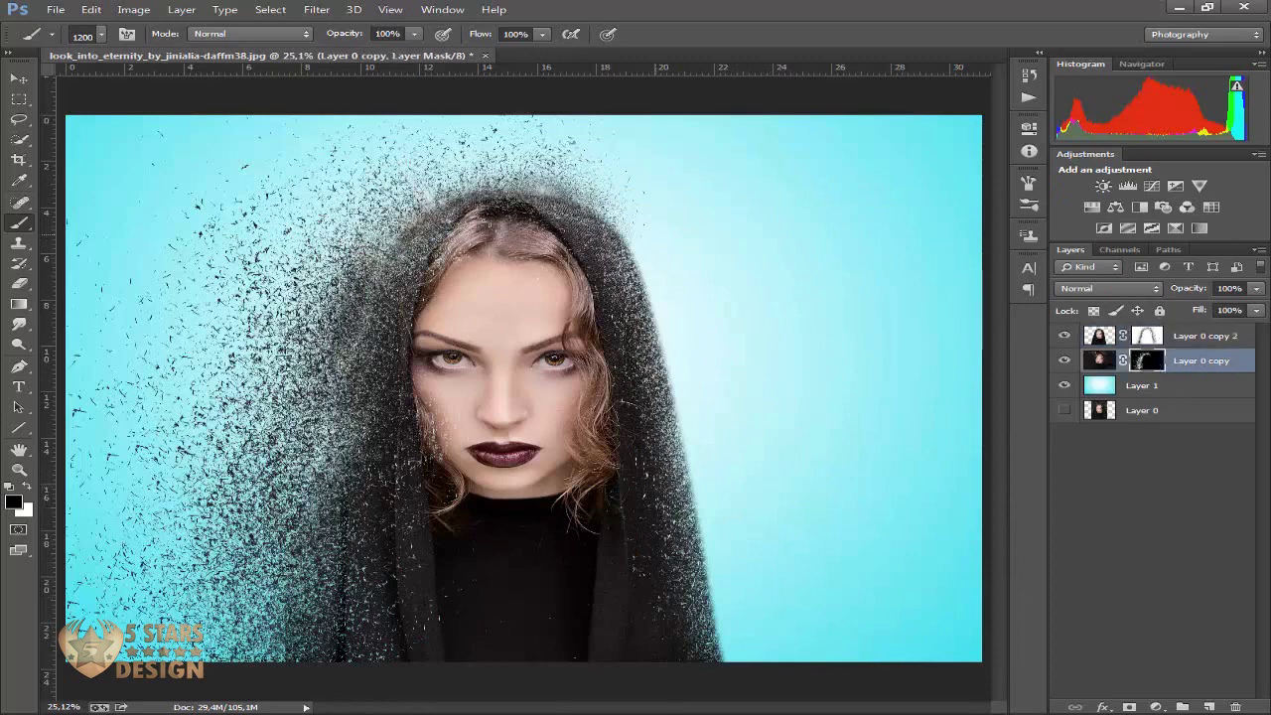
key(bracketleft)
key(bracketleft)
key(bracketleft)
click(31, 489)
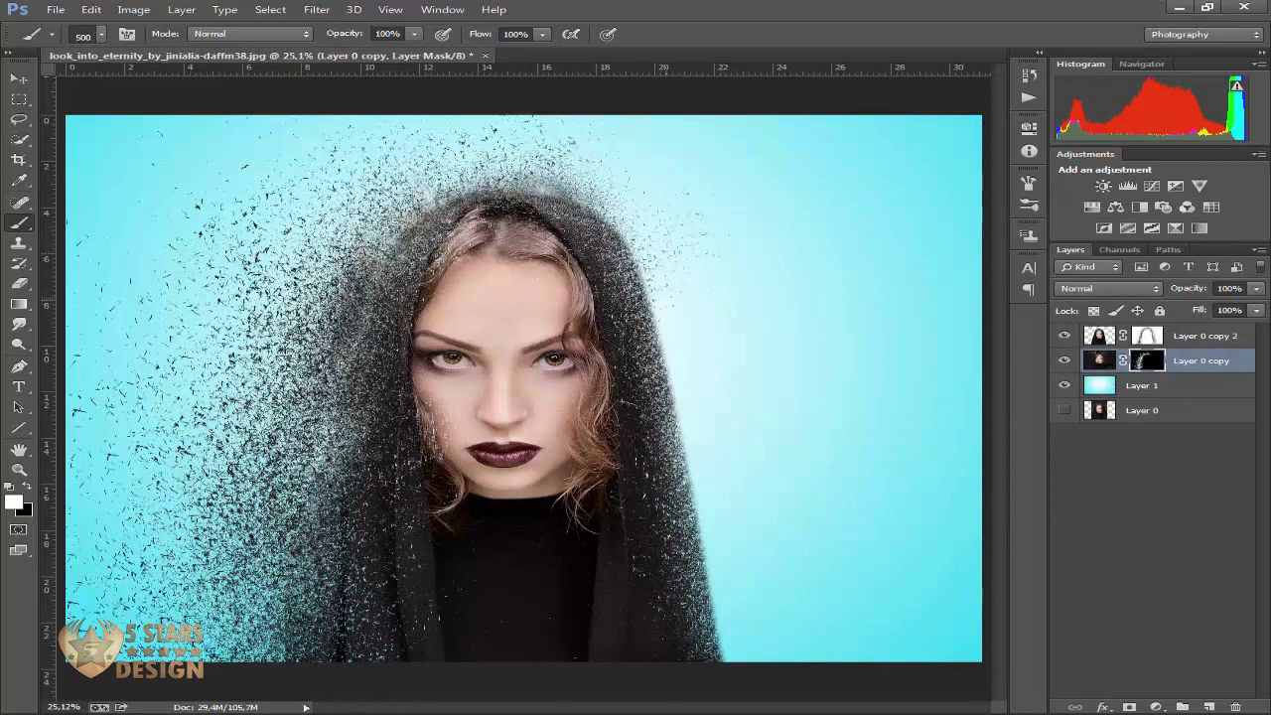
key(bracketright)
key(bracketright)
key(bracketright)
click(688, 449)
Step: Check the particle brush preset size and stamp particles to the right of the hood
right_click(502, 180)
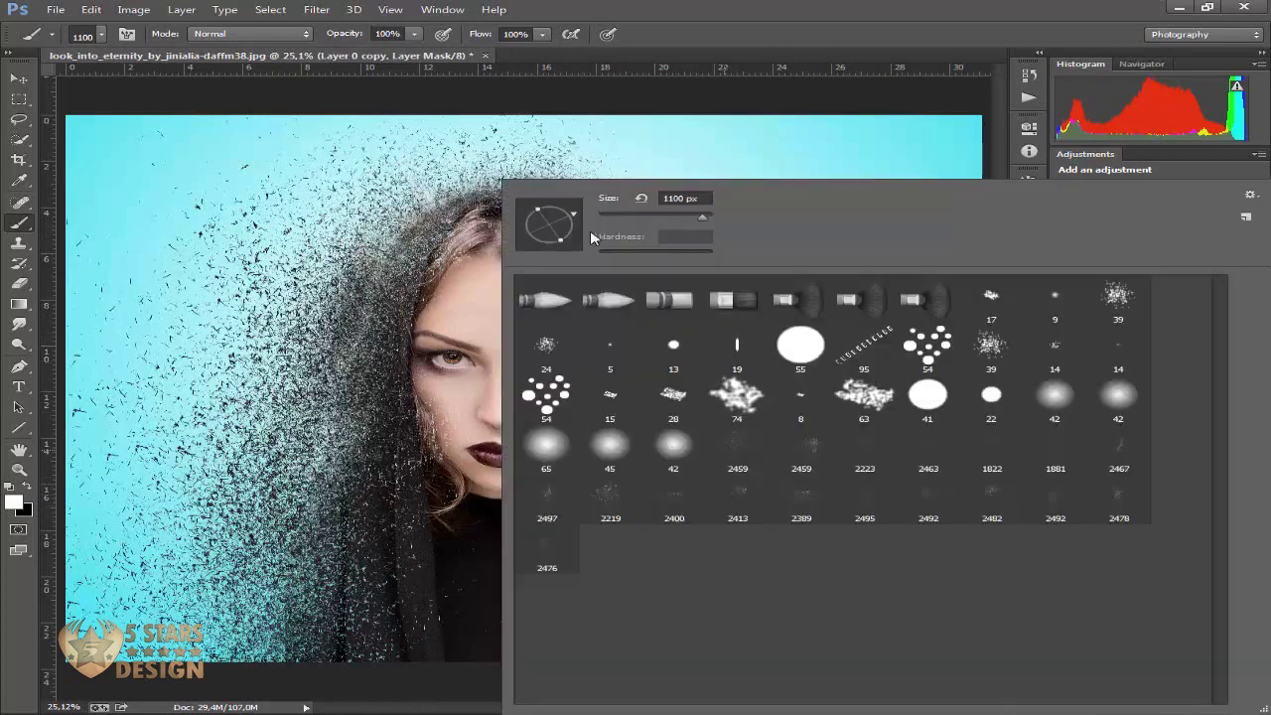
click(493, 284)
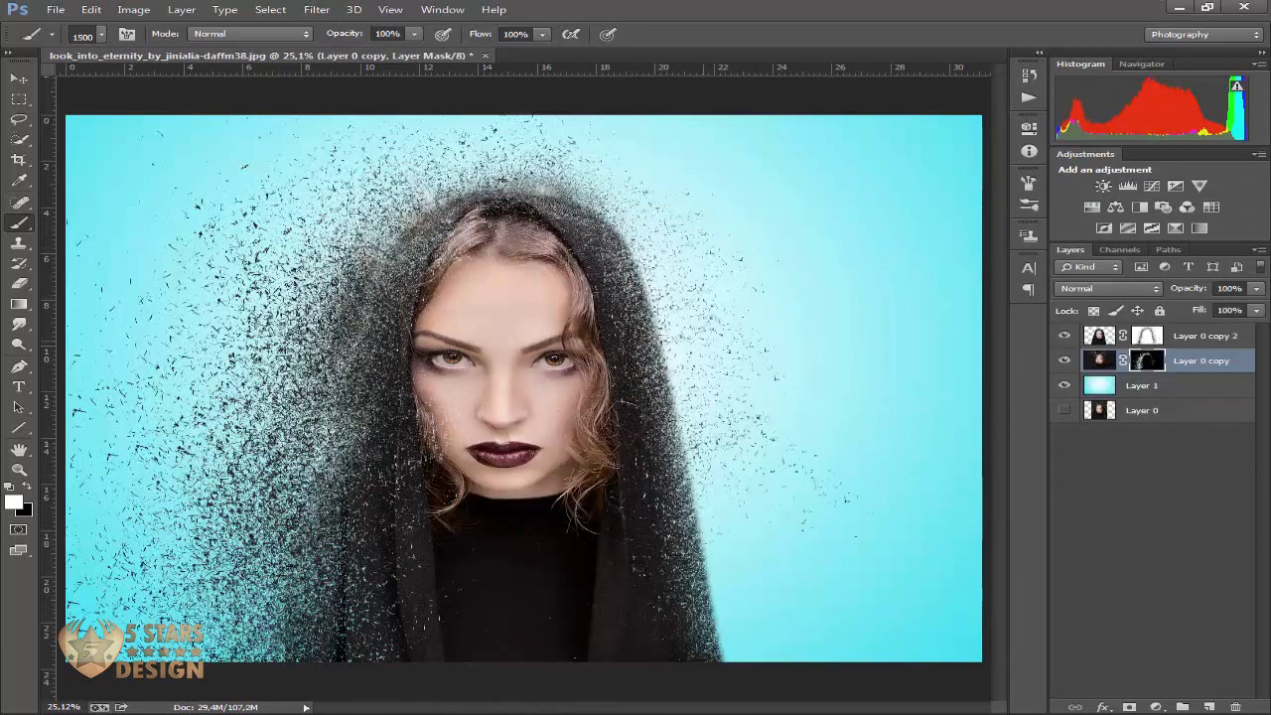
right_click(502, 180)
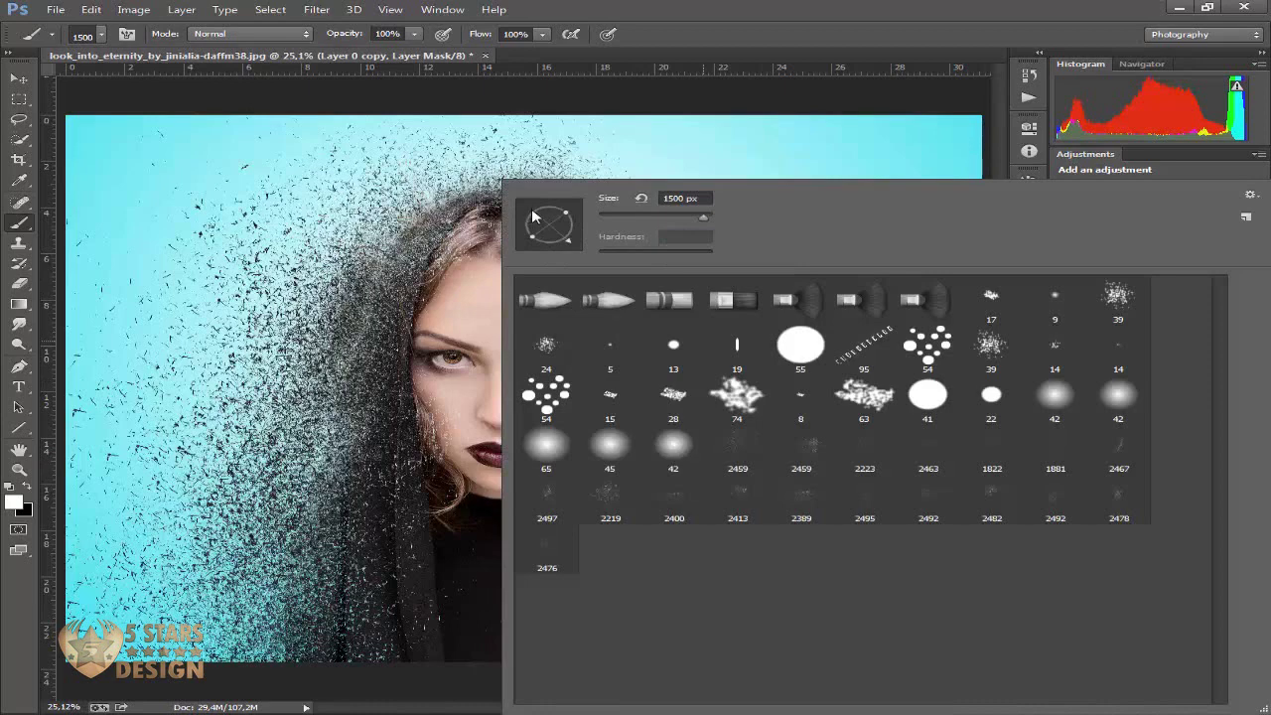
key(Escape)
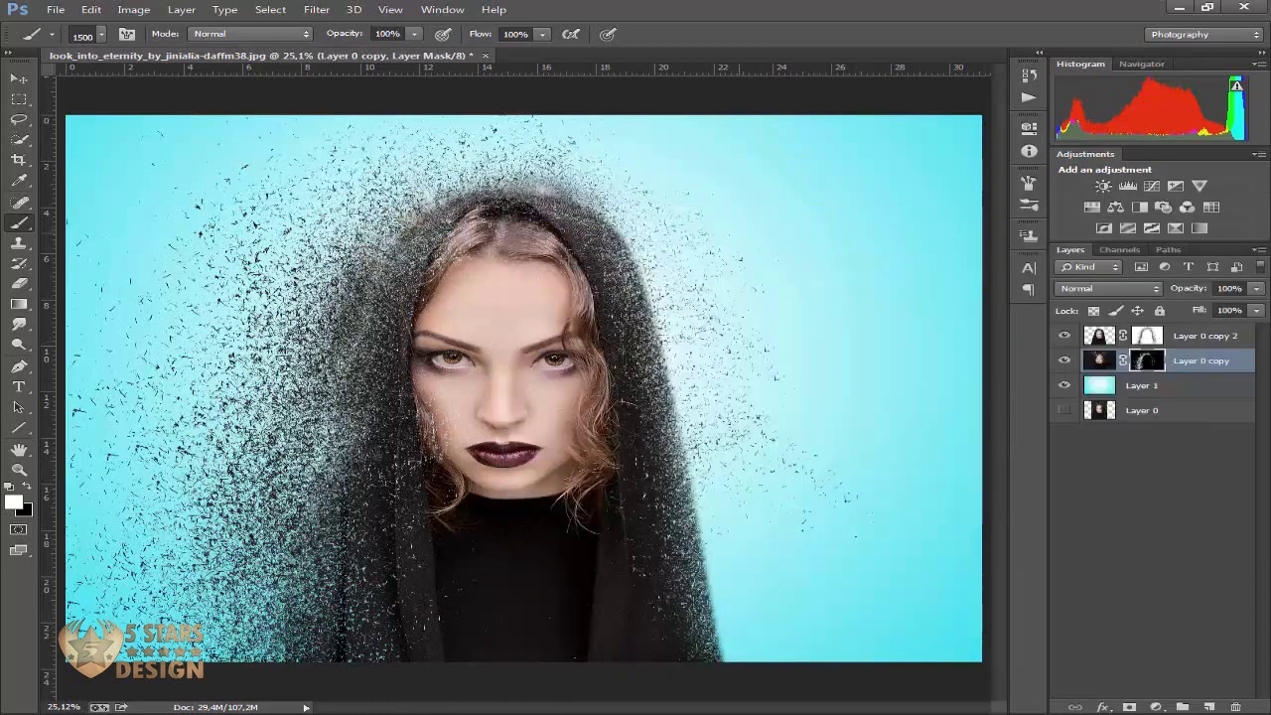
click(759, 260)
Step: Rotate the particle brush tip upright and resize it to about 1200
right_click(503, 180)
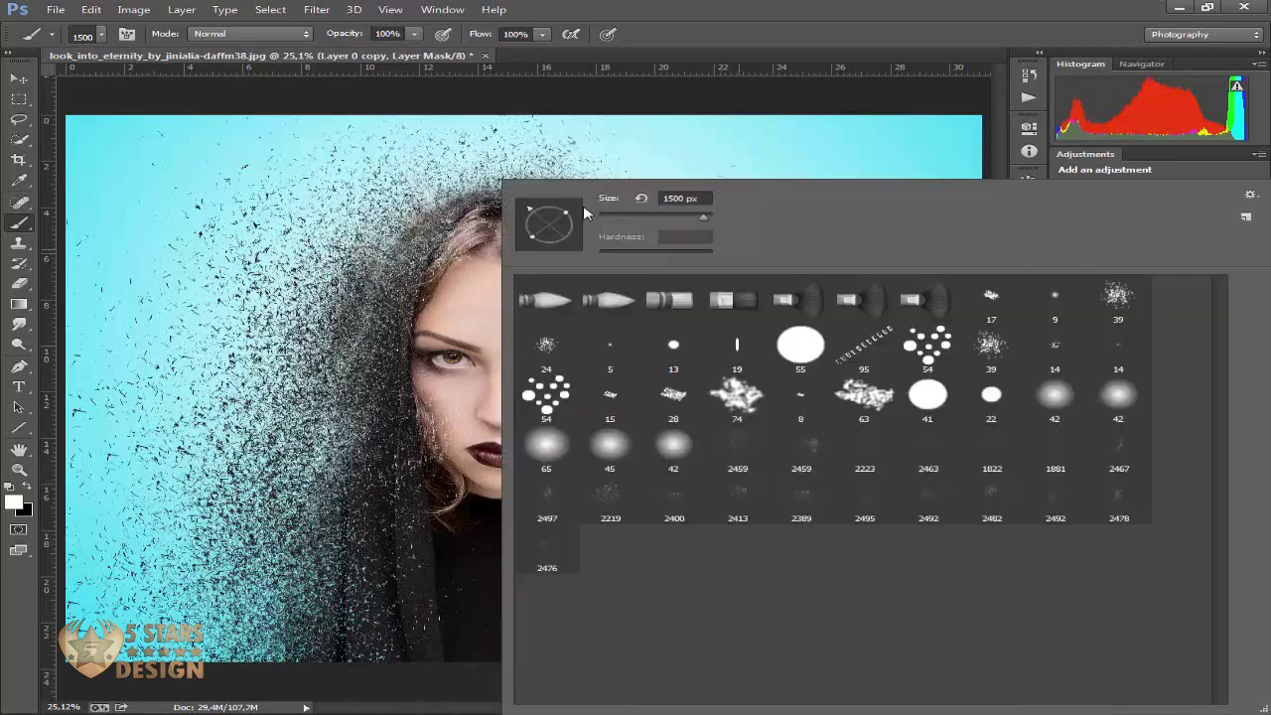
drag(527, 223, 527, 230)
key(Return)
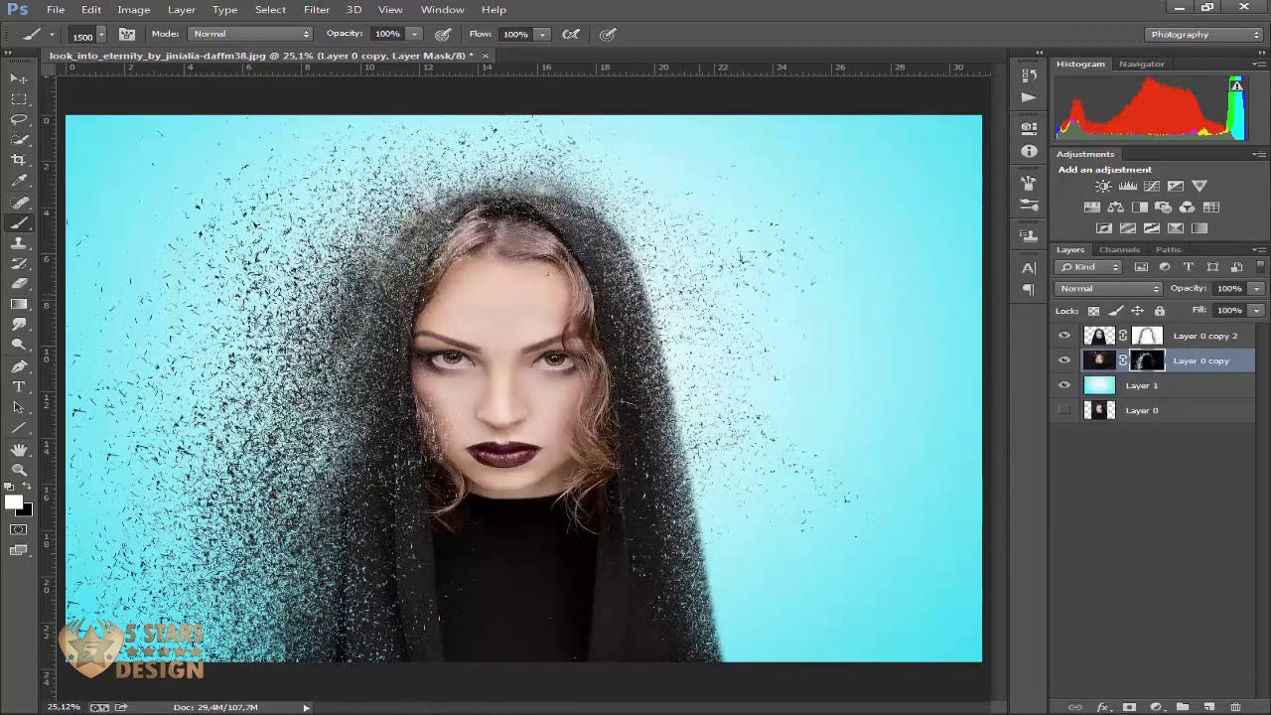
key(bracketright)
key(bracketright)
key(bracketright)
key(bracketright)
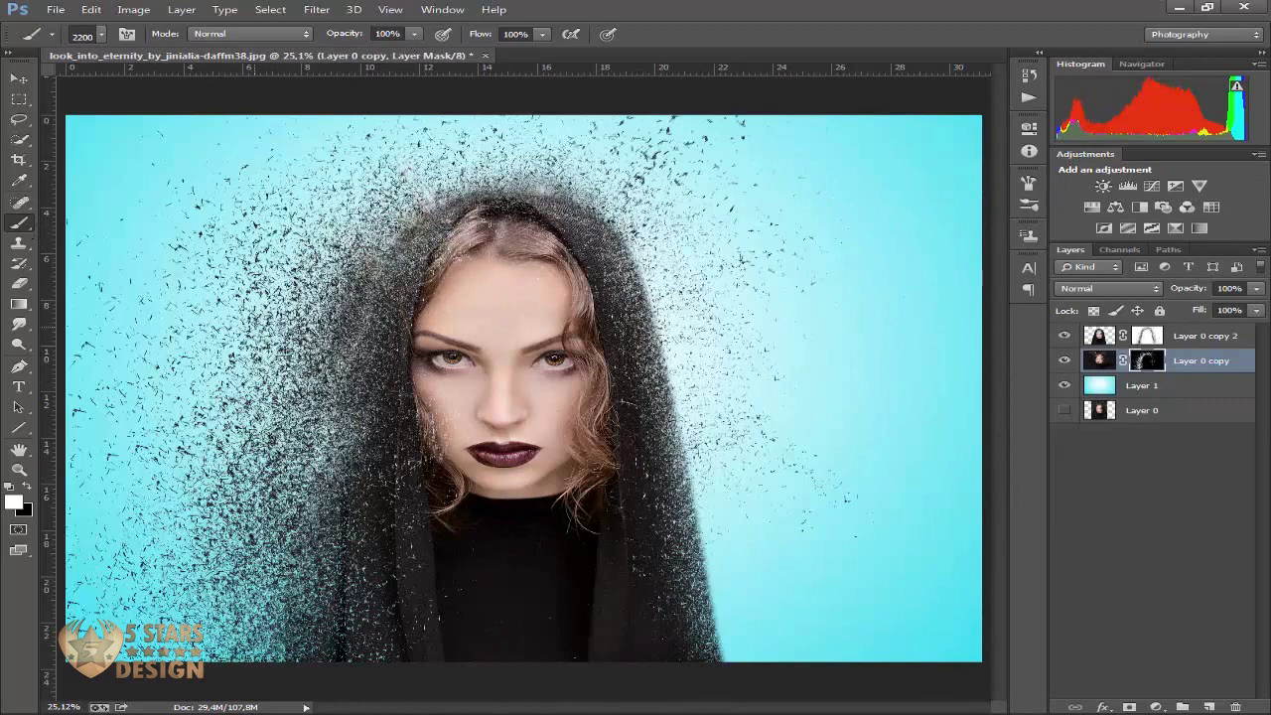
key(bracketleft)
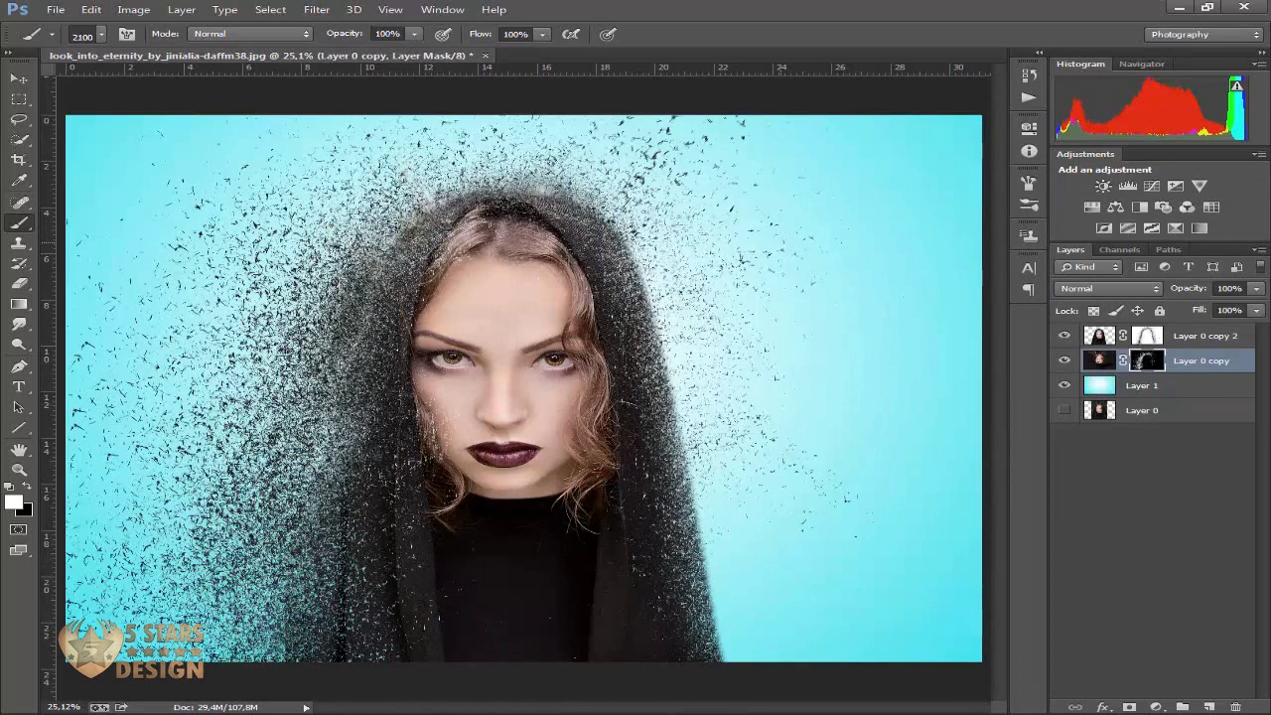
key(bracketleft)
key(bracketleft)
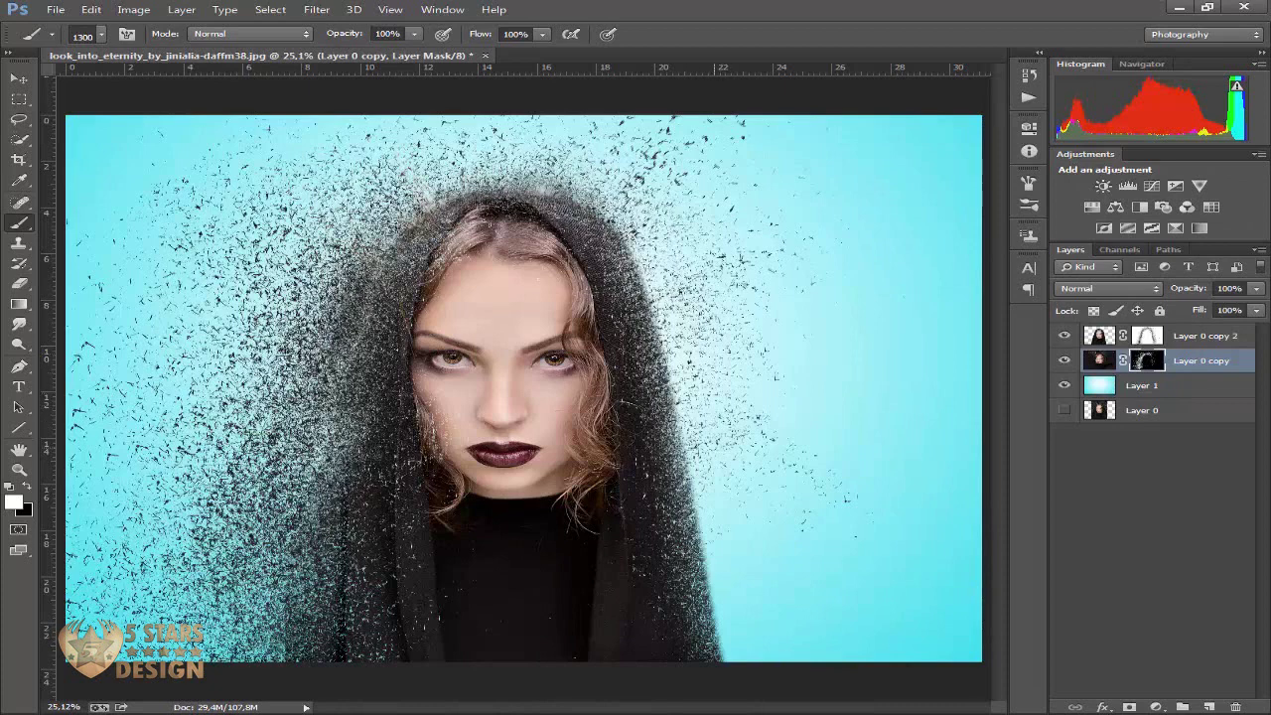
key(bracketleft)
key(bracketleft)
key(bracketleft)
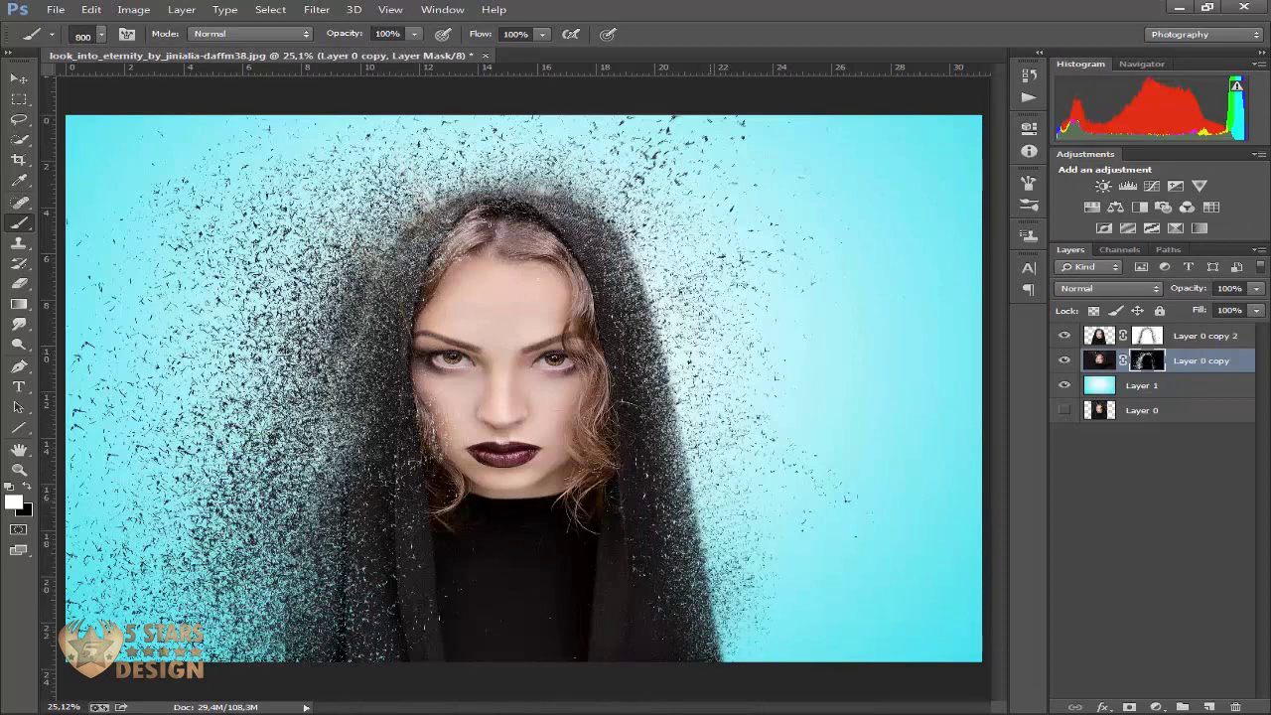
key(bracketright)
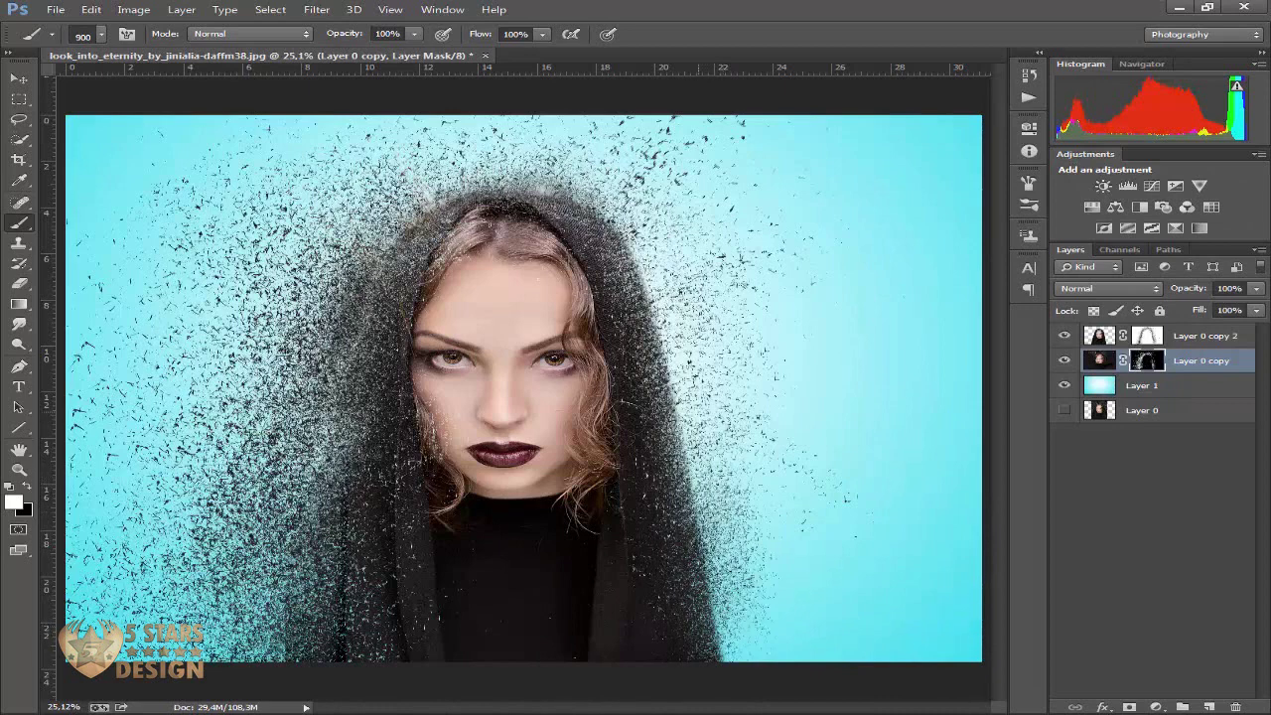
key(bracketright)
key(bracketright)
key(bracketright)
Step: Paint particles across the lower-right and upper-right background with a 2000 brush
key(bracketright)
key(bracketright)
drag(723, 576, 795, 616)
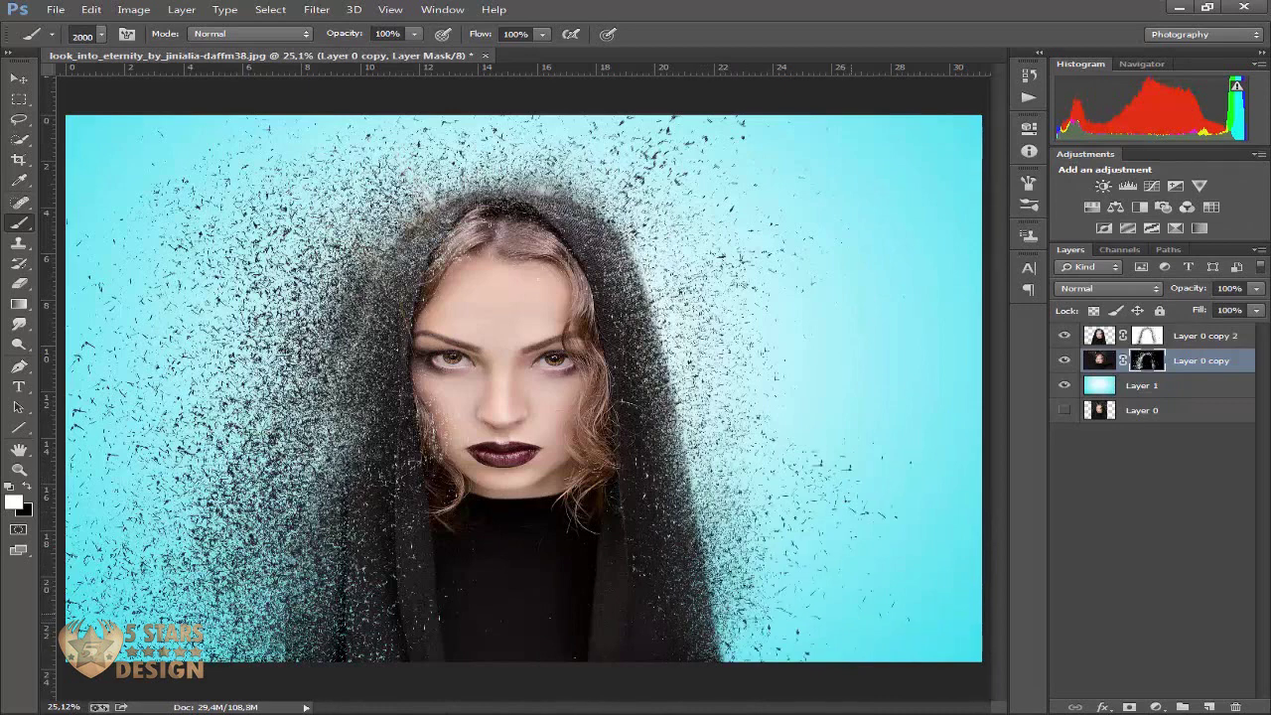
key(bracketright)
key(bracketright)
key(bracketright)
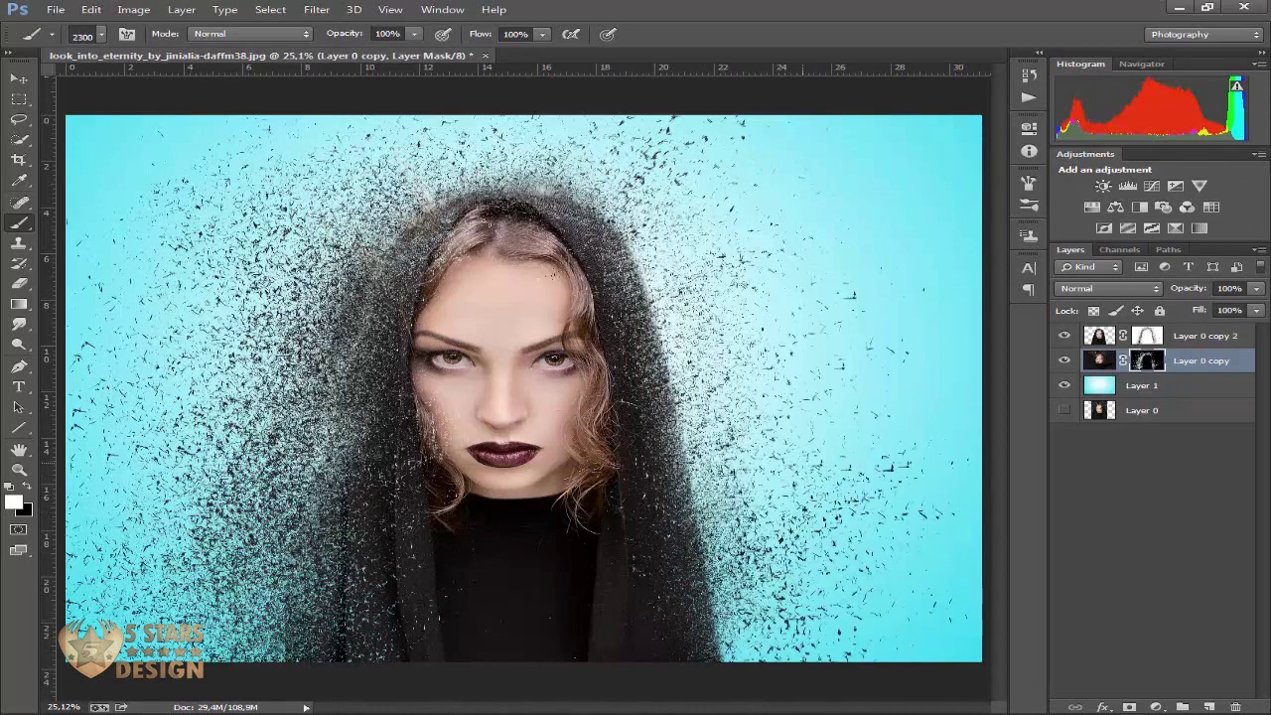
drag(744, 521, 685, 293)
drag(775, 447, 685, 199)
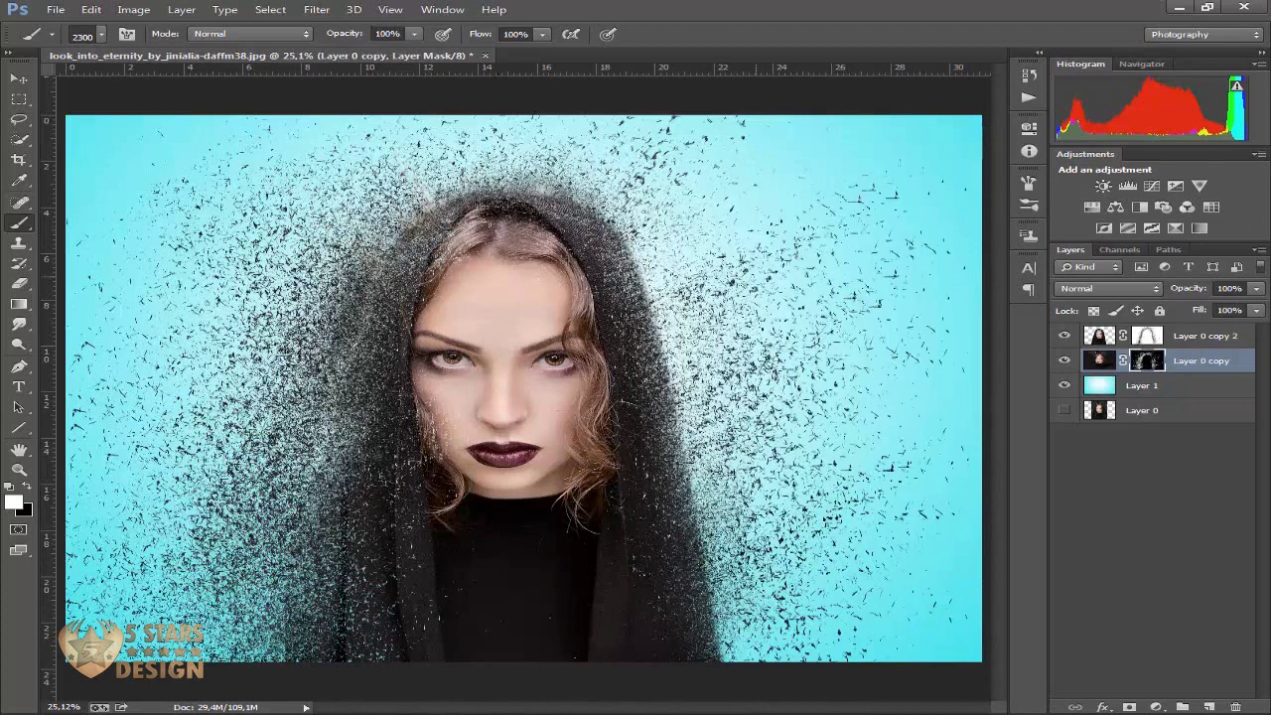
key(bracketleft)
key(bracketleft)
key(bracketleft)
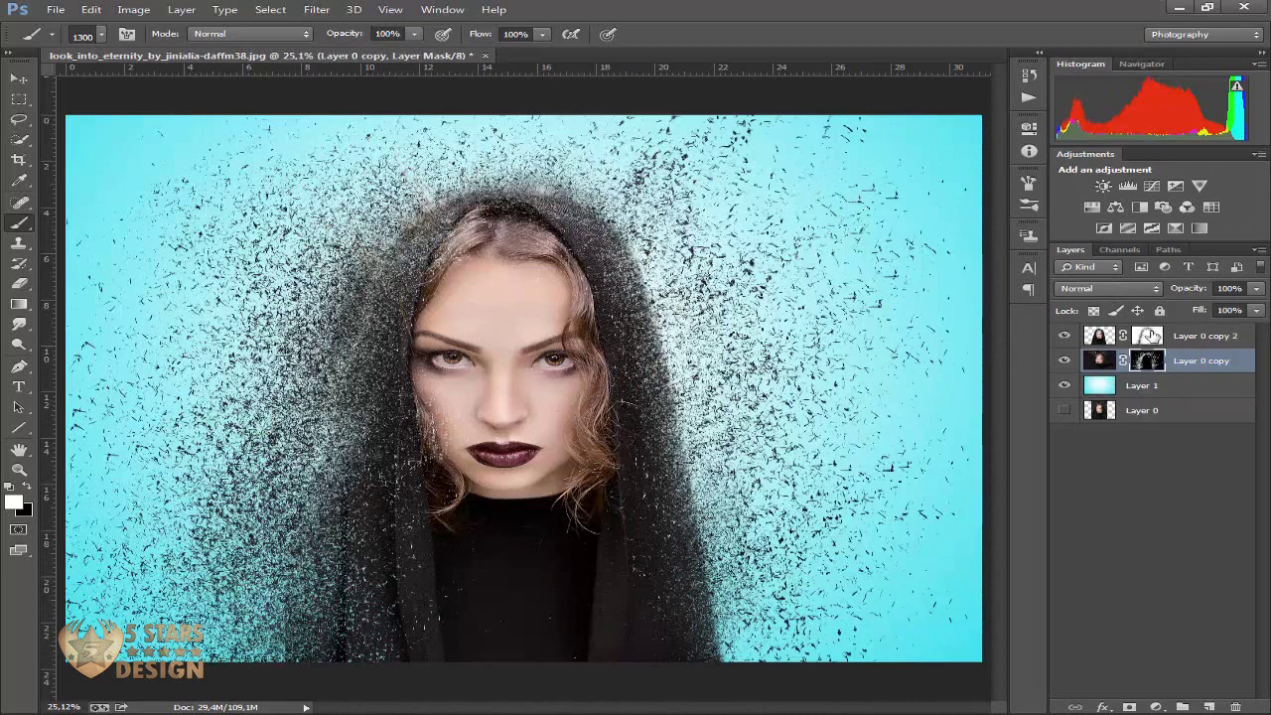
Step: Paint black on the Layer 0 copy 2 mask with a 1700 brush, then stamp visible into Layer 2
click(1148, 336)
click(27, 485)
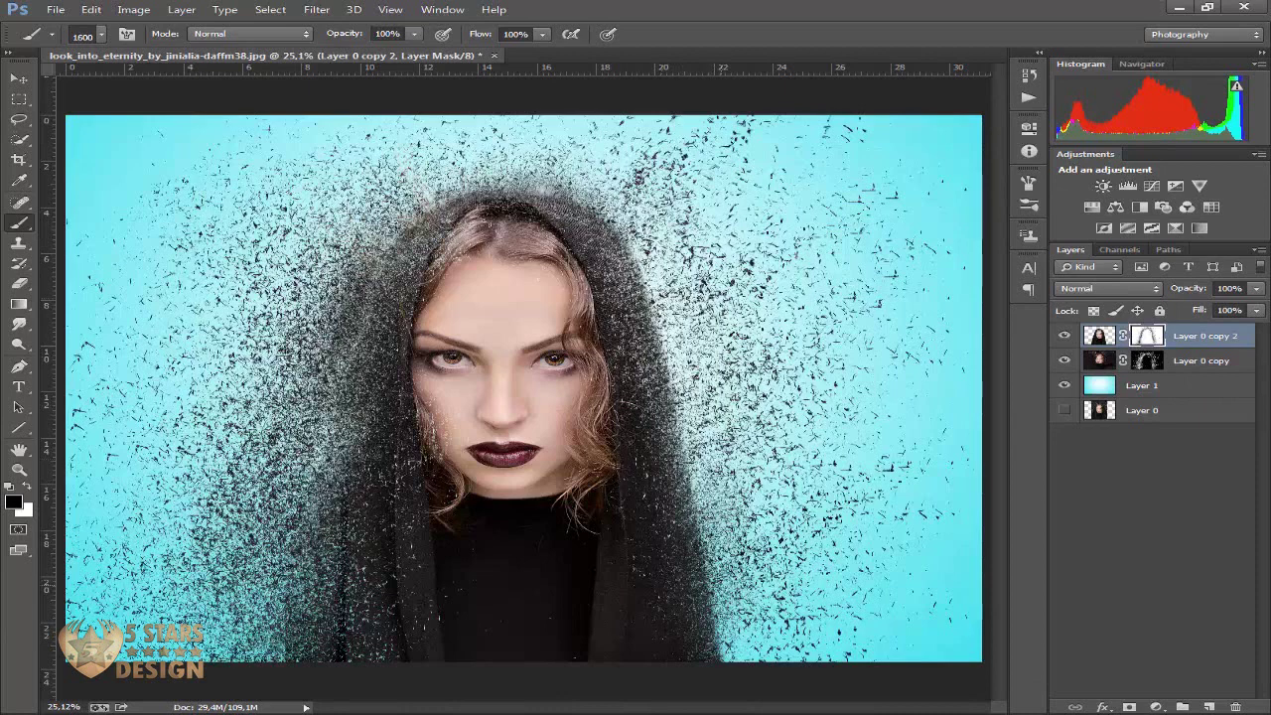
key(bracketright)
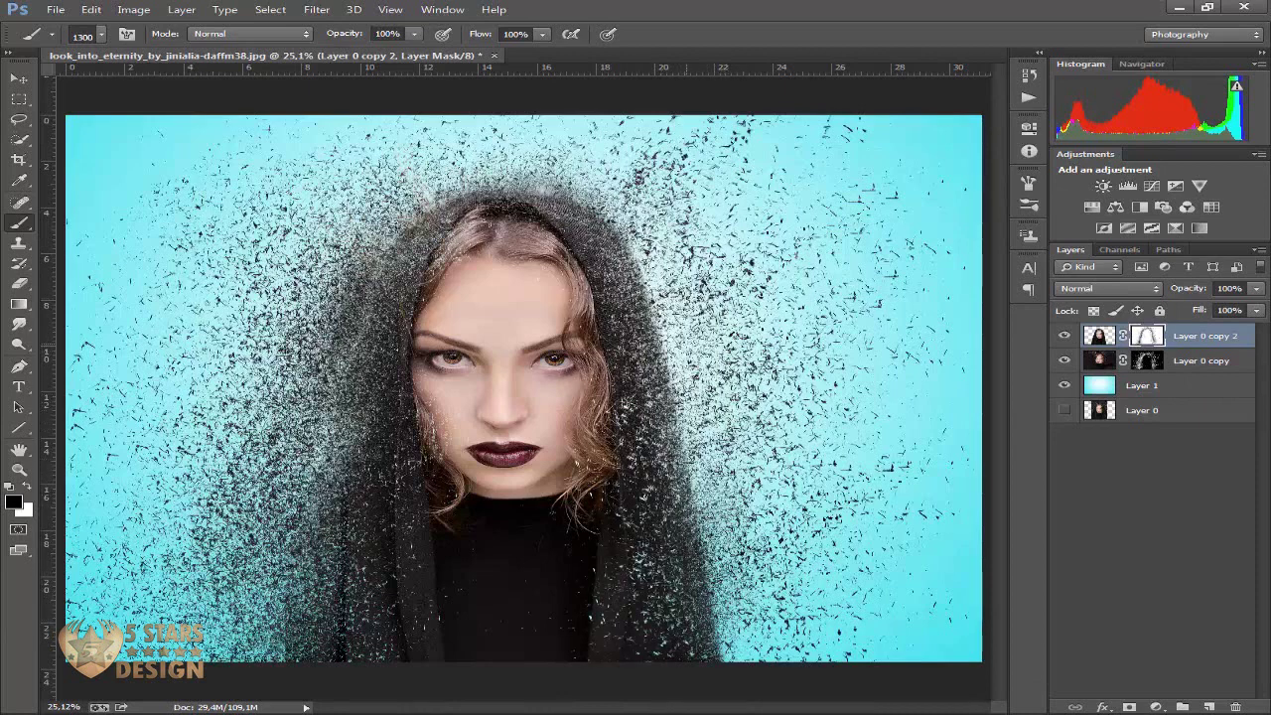
key(bracketright)
key(bracketright)
key(bracketright)
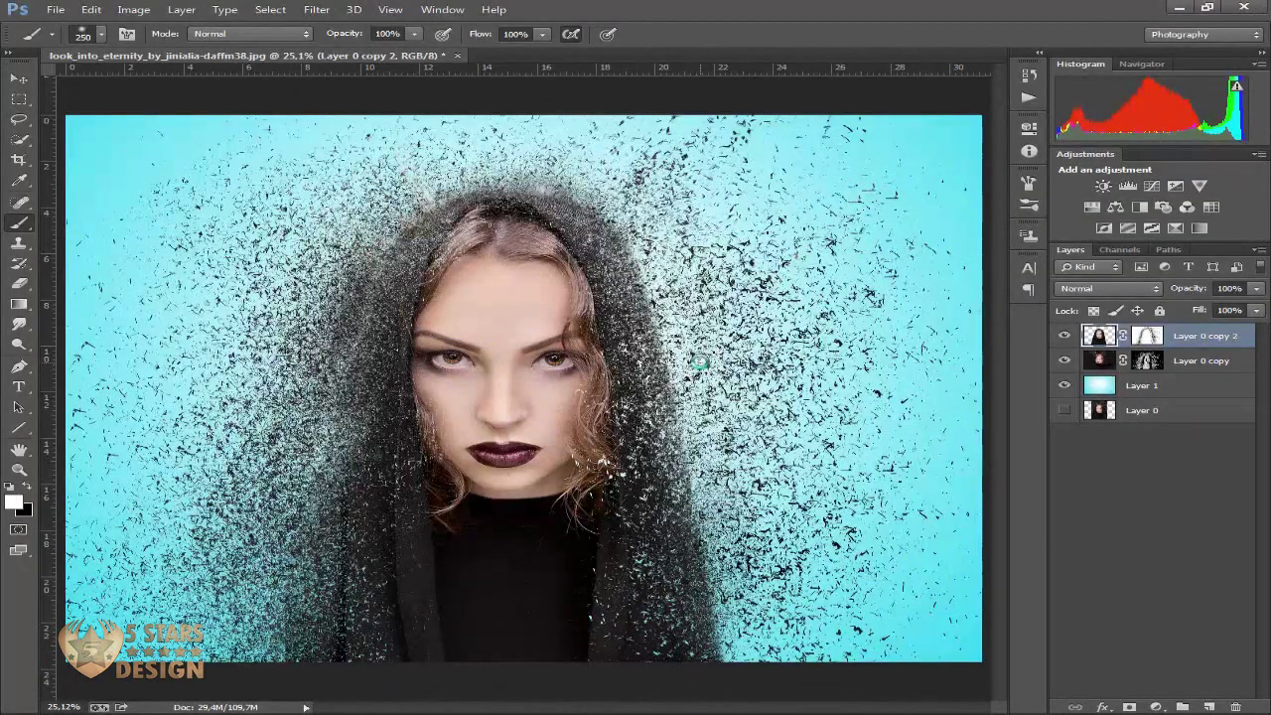
key(ctrl+shift+alt+e)
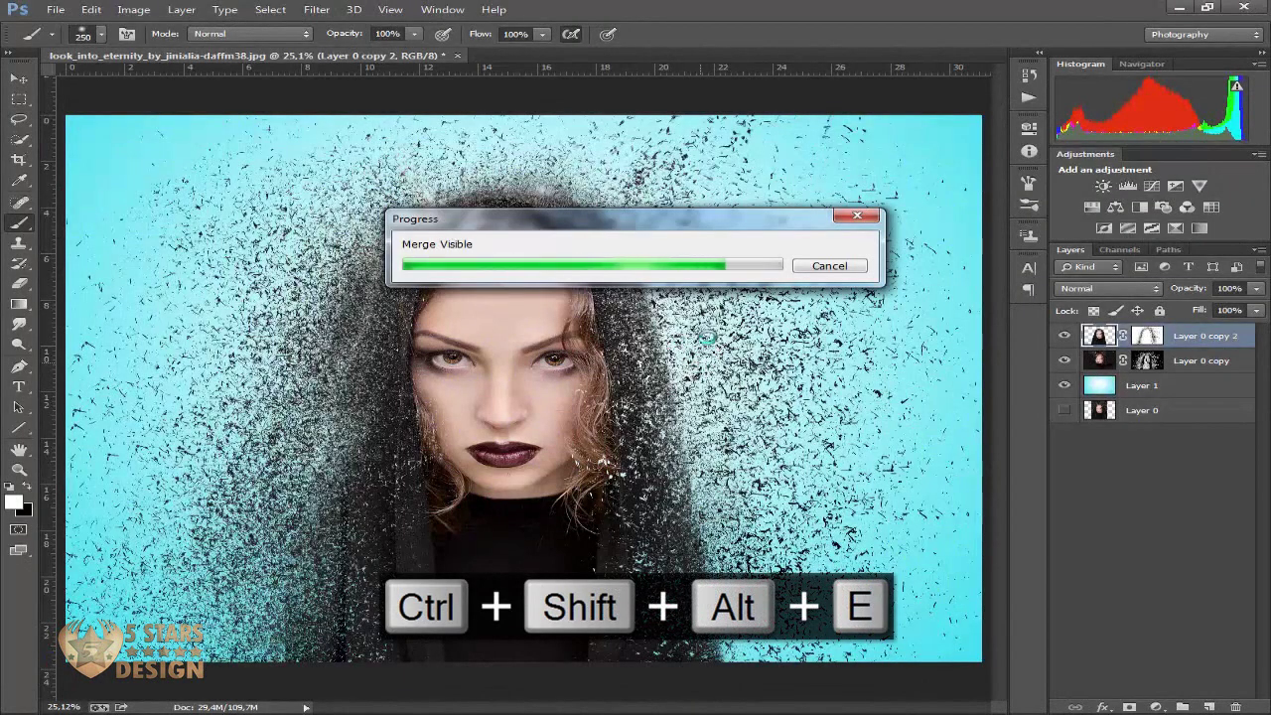
Step: Open the Camera Raw Filter and drop Contrast well below zero, keeping Exposure at 0
click(317, 9)
click(352, 102)
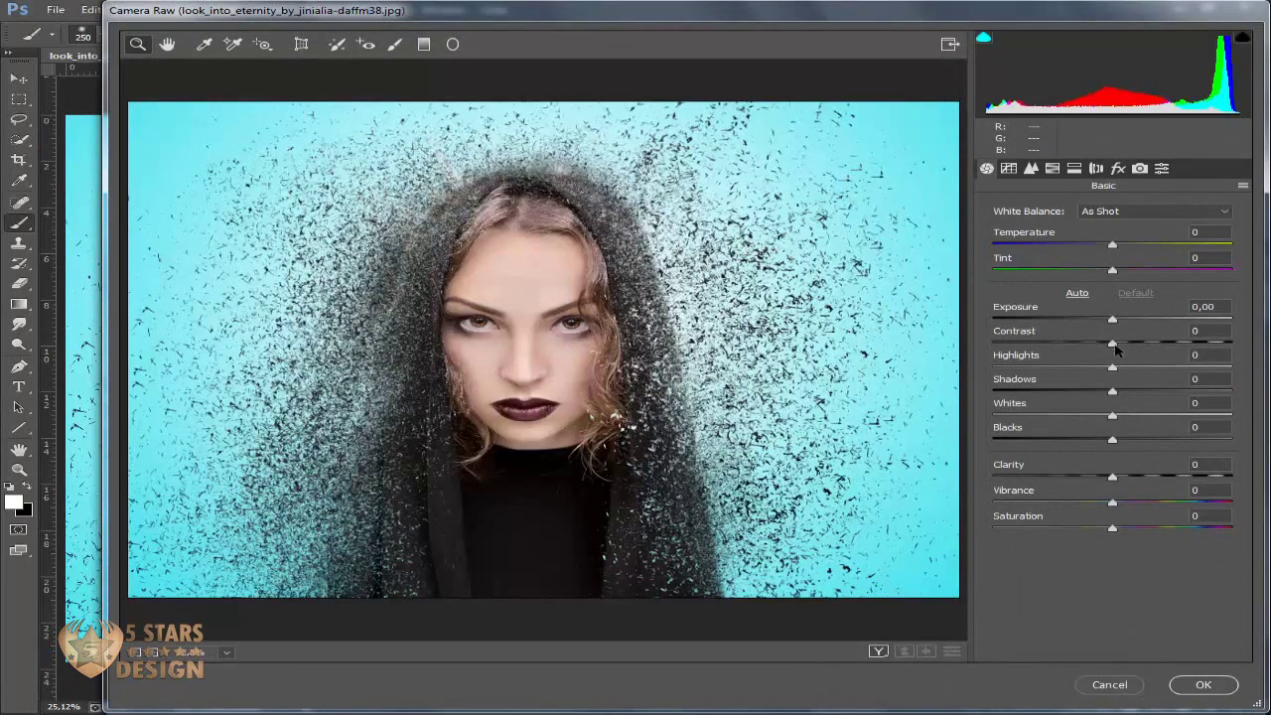
drag(1124, 344, 1143, 343)
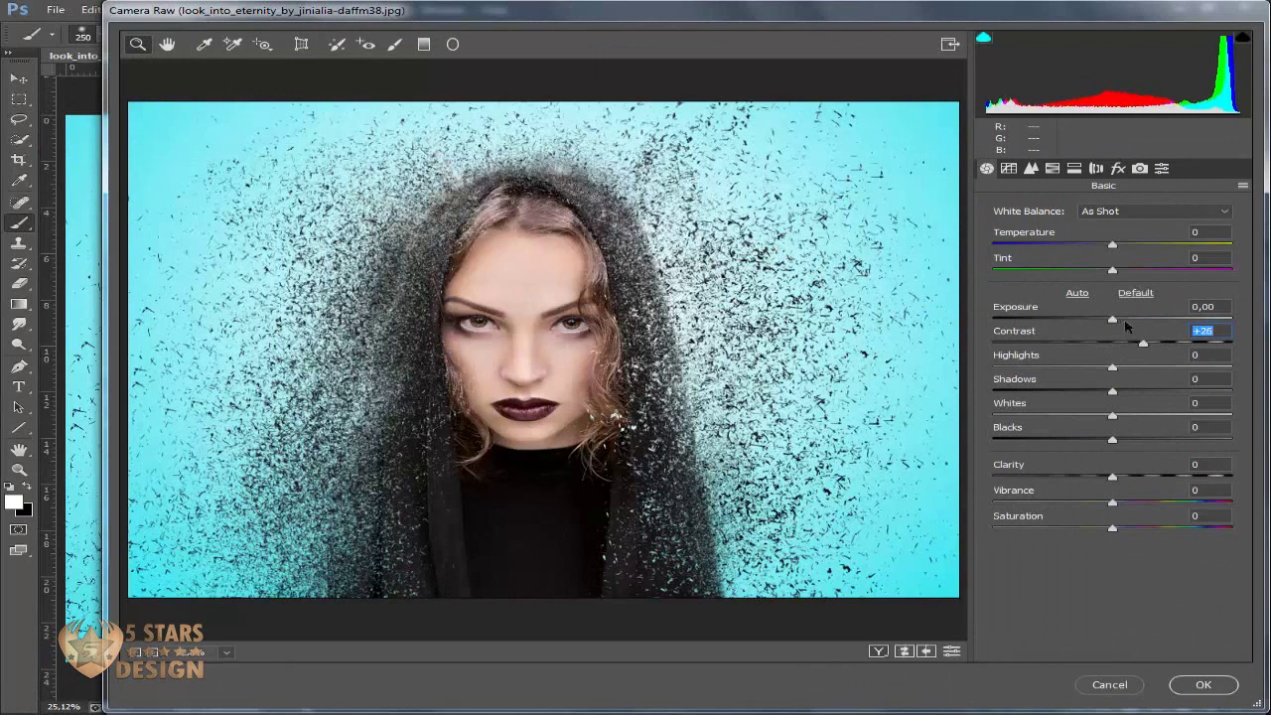
mouse_move(1140, 343)
mouse_down()
mouse_move(1039, 343)
mouse_move(1058, 344)
mouse_up()
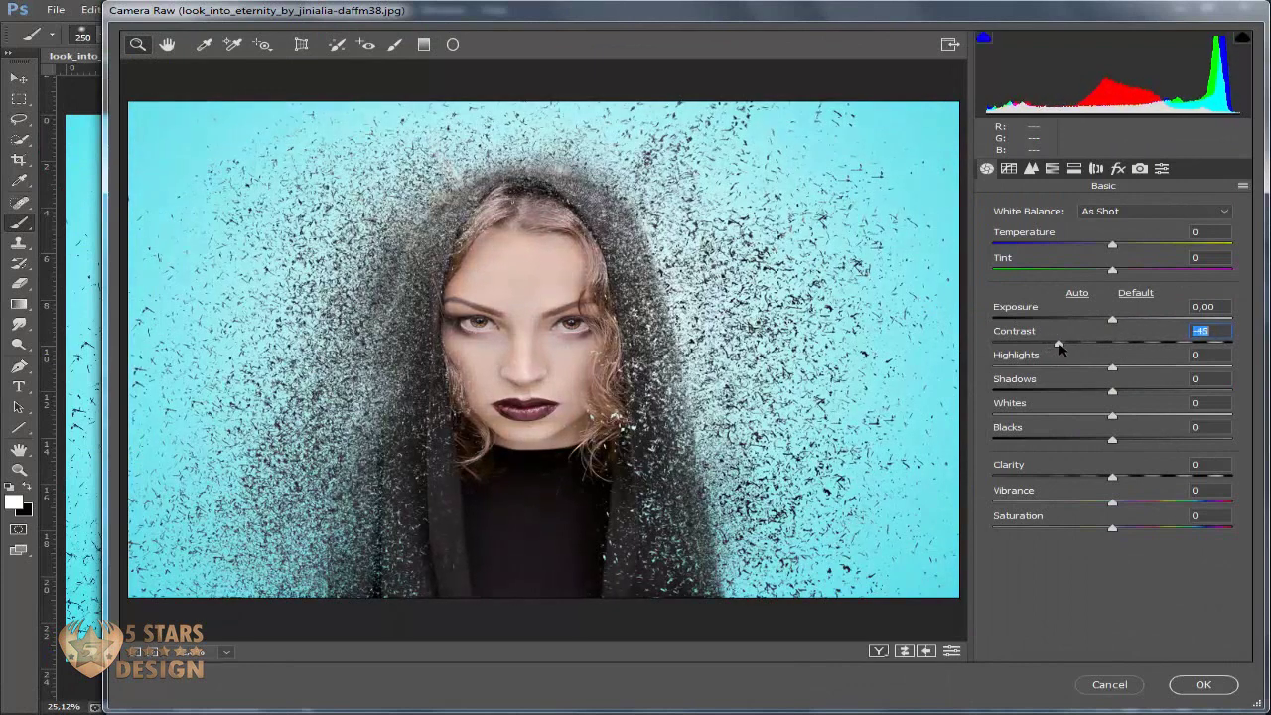
click(1113, 319)
key(Up)
key(Up)
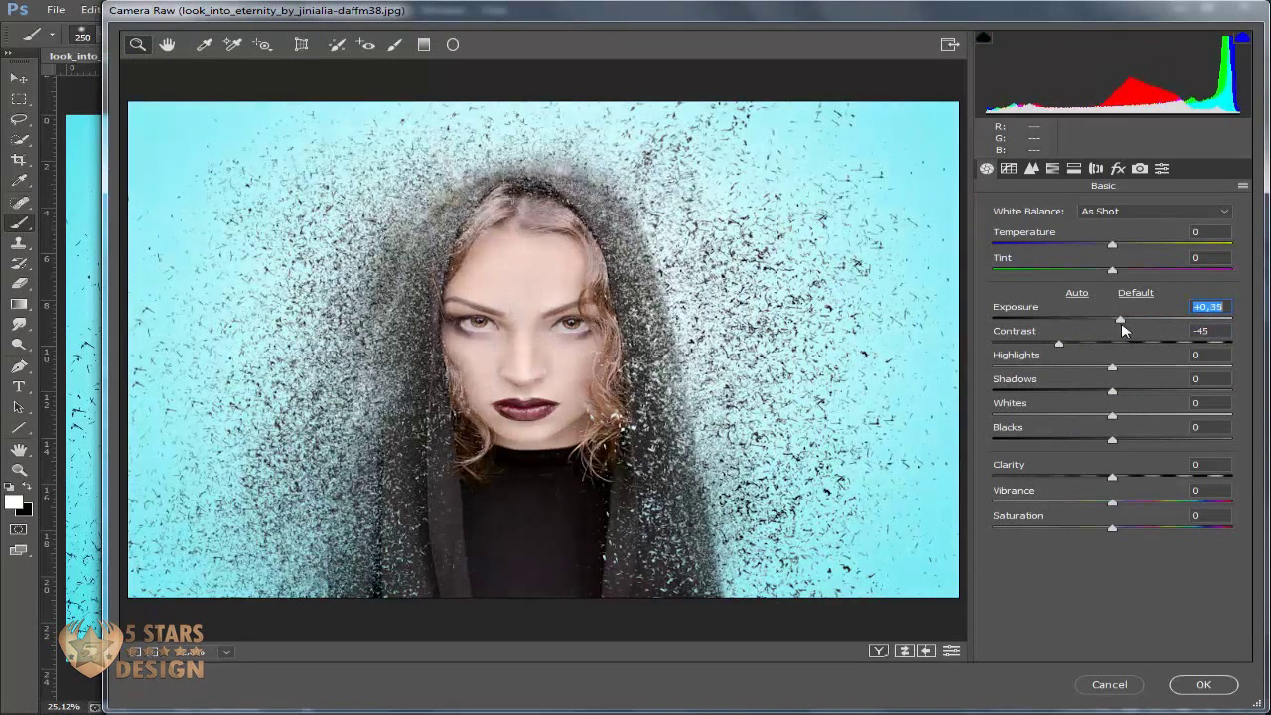
drag(1118, 330, 1114, 329)
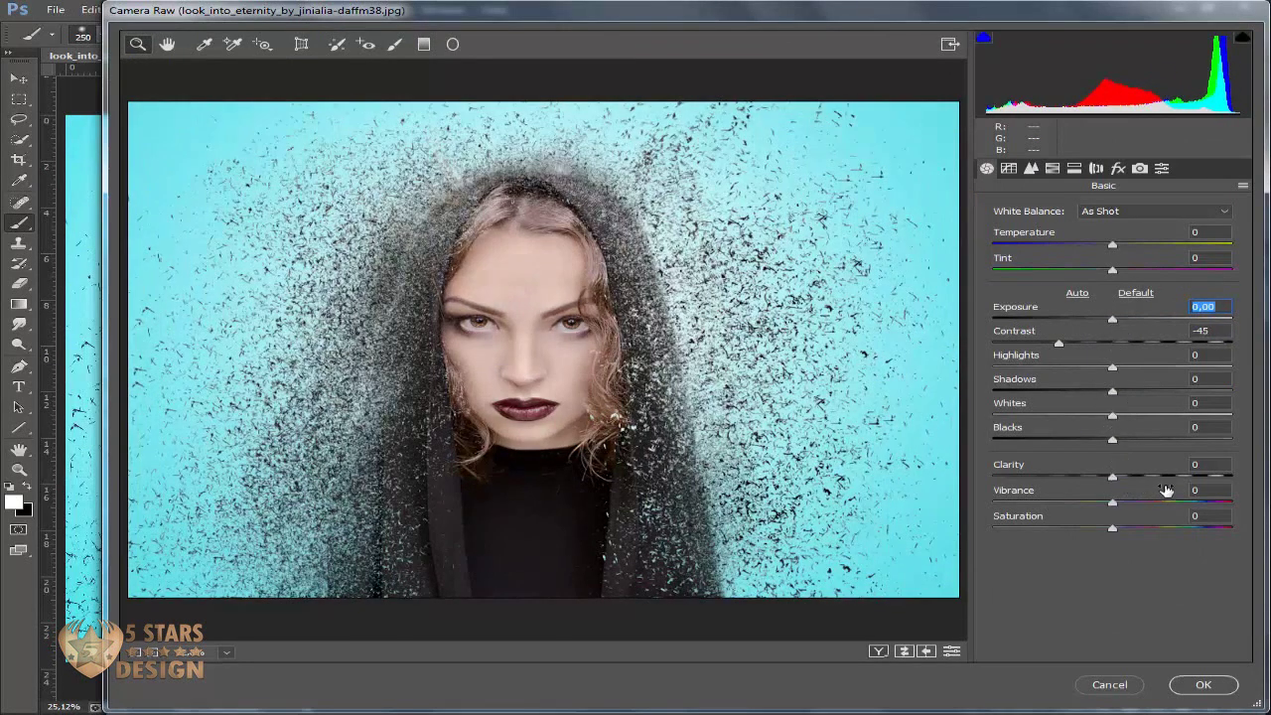
Step: Set Clarity +38, Highlights -3, Temperature -21 and Vibrance +24, then apply the grade
drag(1105, 479, 1156, 478)
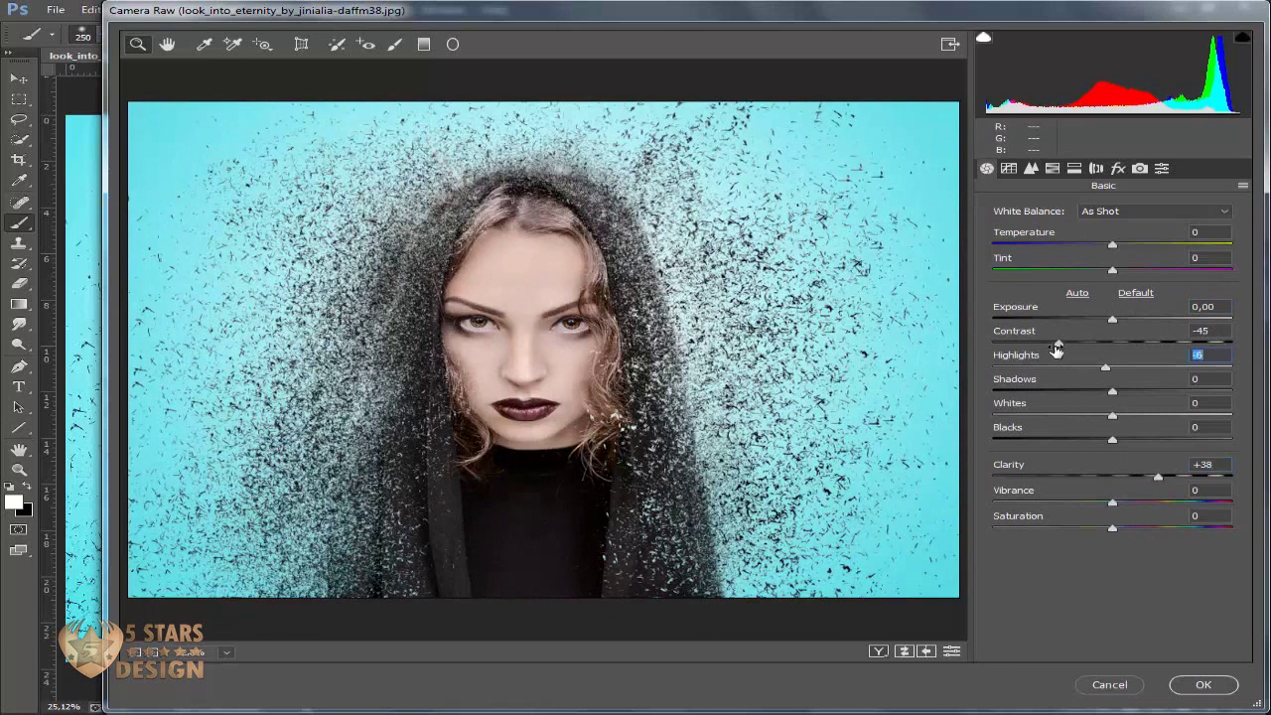
mouse_move(1059, 350)
mouse_down()
mouse_move(1038, 348)
mouse_move(1117, 372)
mouse_move(1019, 348)
mouse_up()
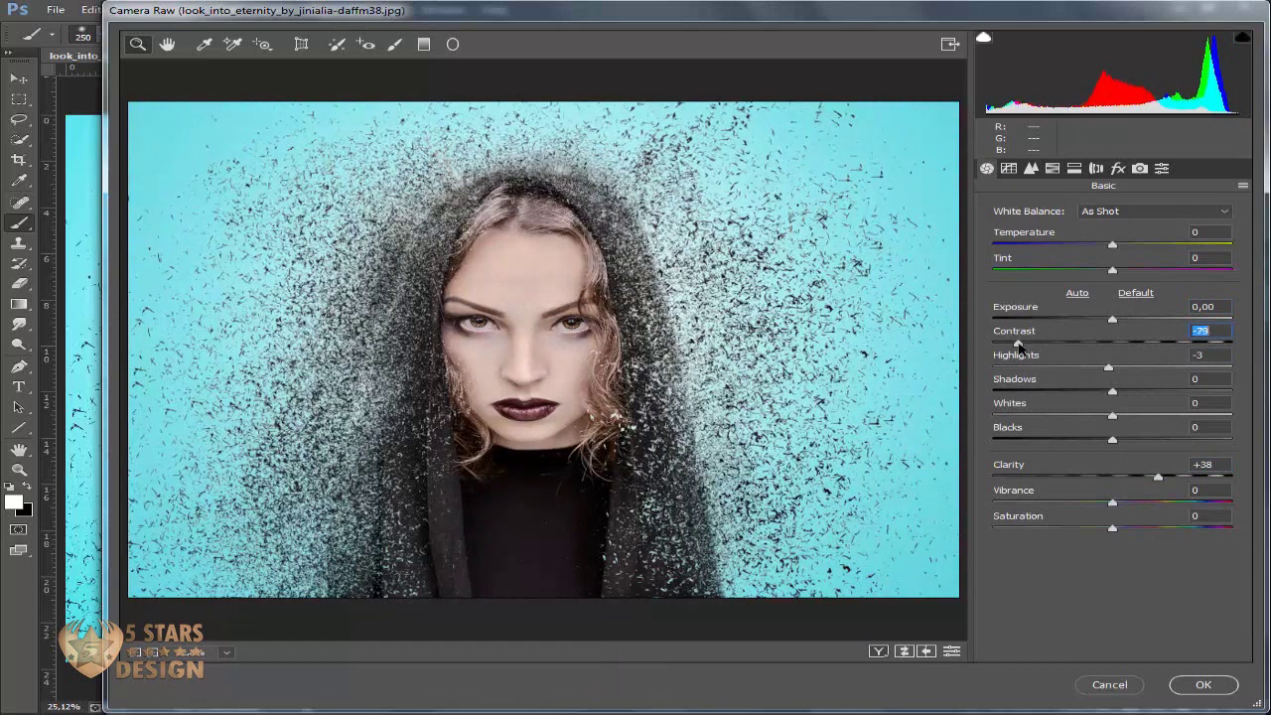
drag(1115, 250, 1088, 249)
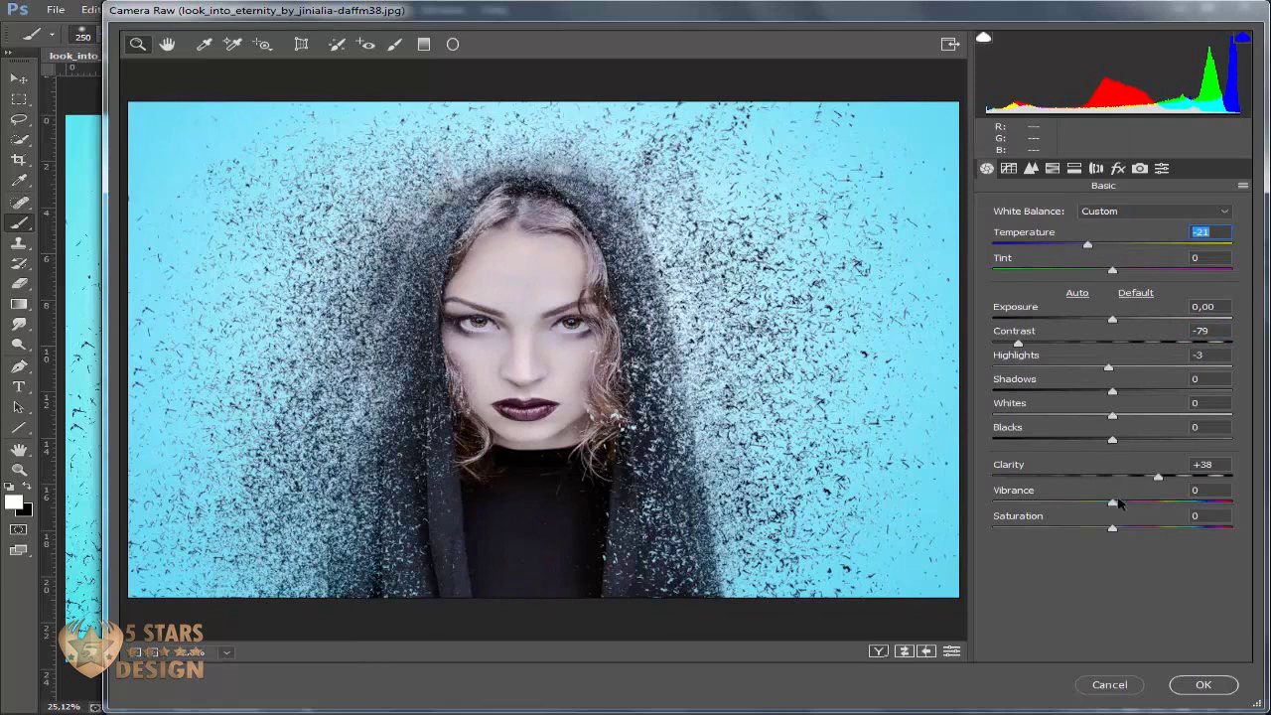
mouse_move(1113, 503)
mouse_down()
mouse_move(1093, 503)
mouse_move(1141, 505)
mouse_move(1072, 526)
mouse_up()
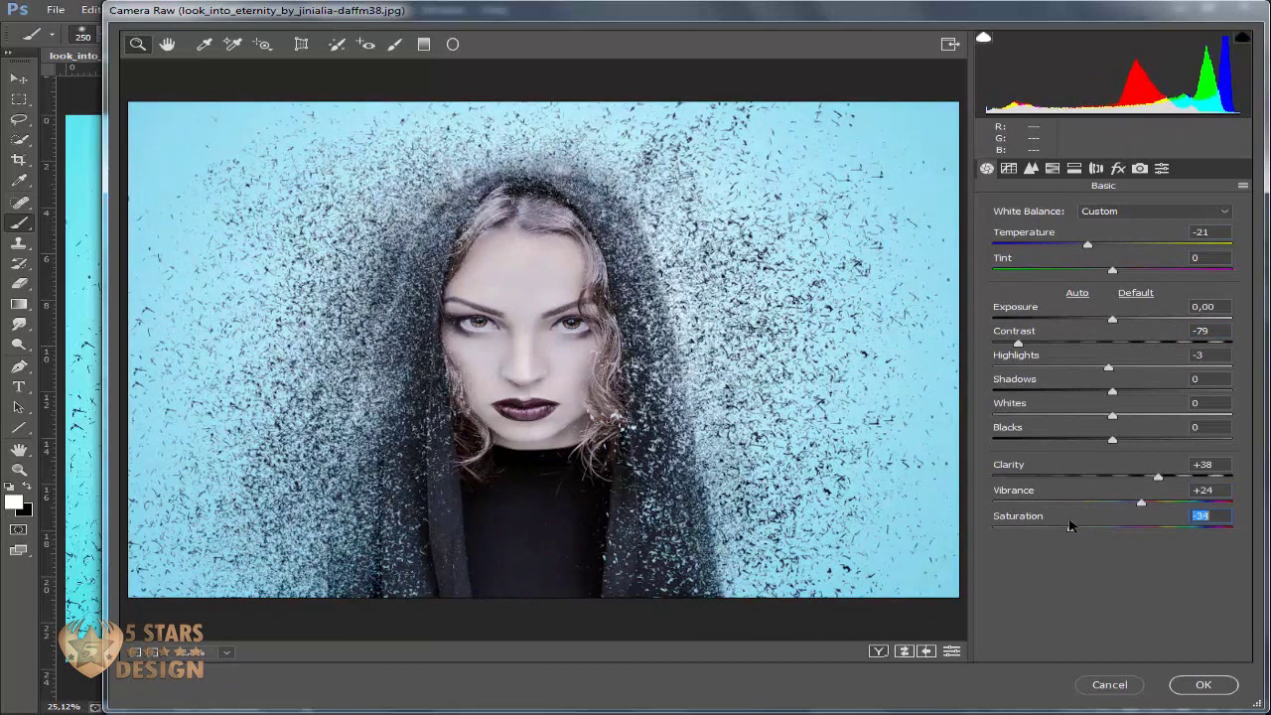
click(1199, 685)
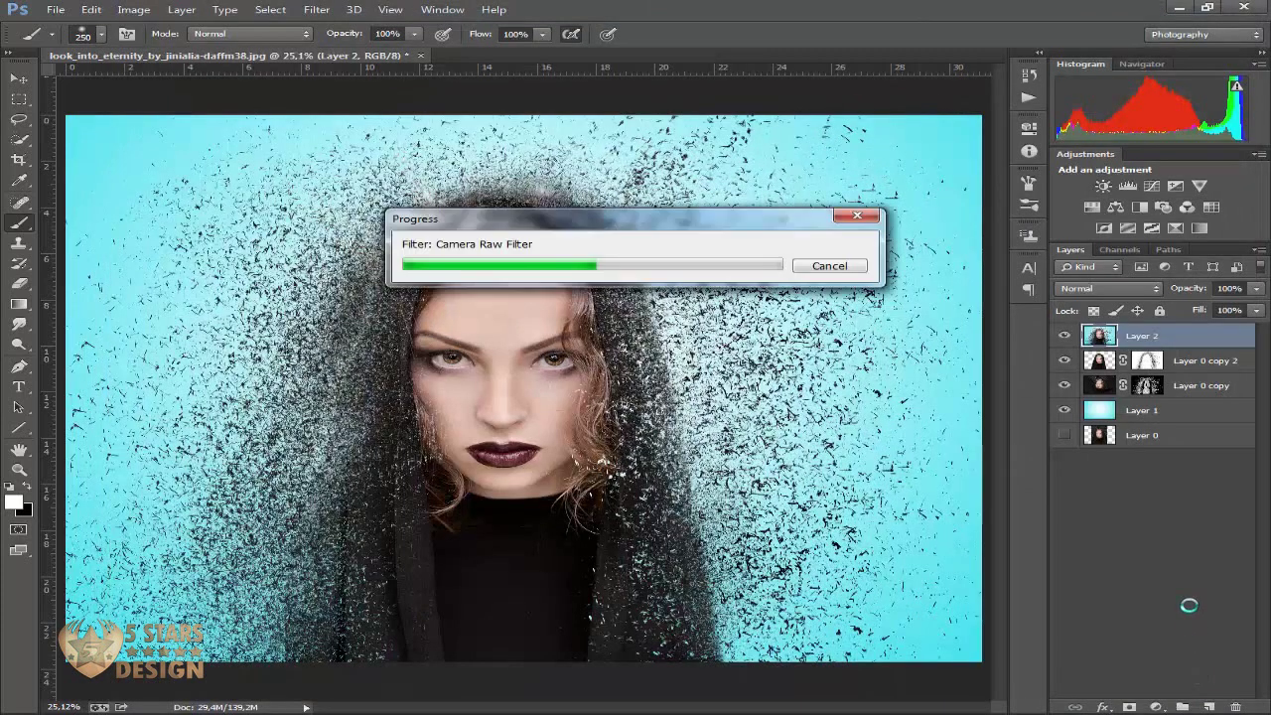